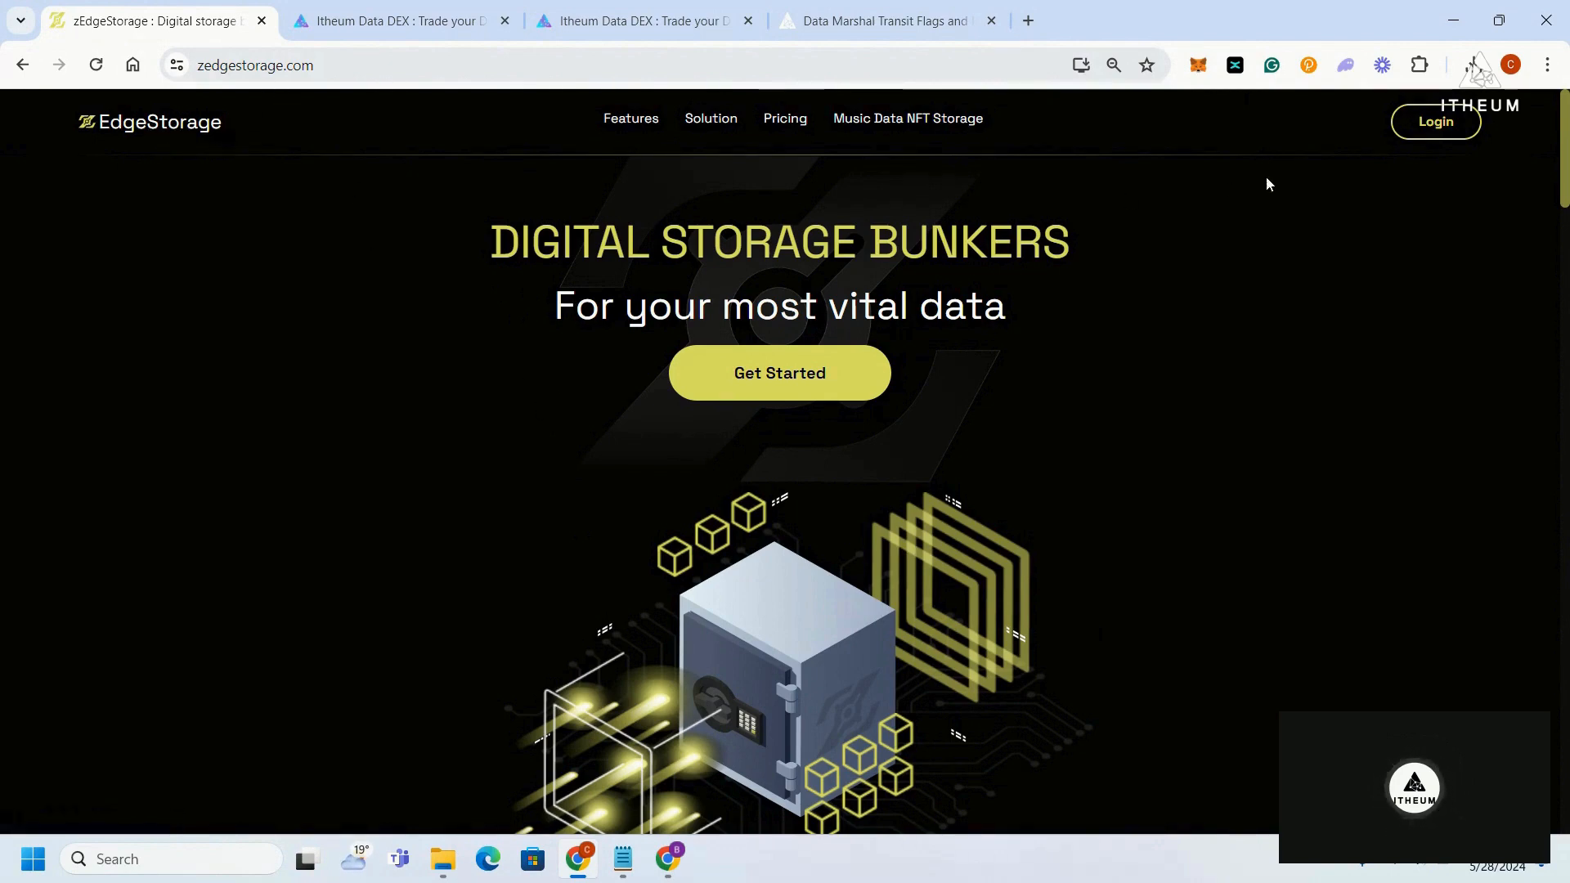
- Log in to zEdgeStorage with the DeFi Browser Wallet and approve the wallet connection
click(1435, 121)
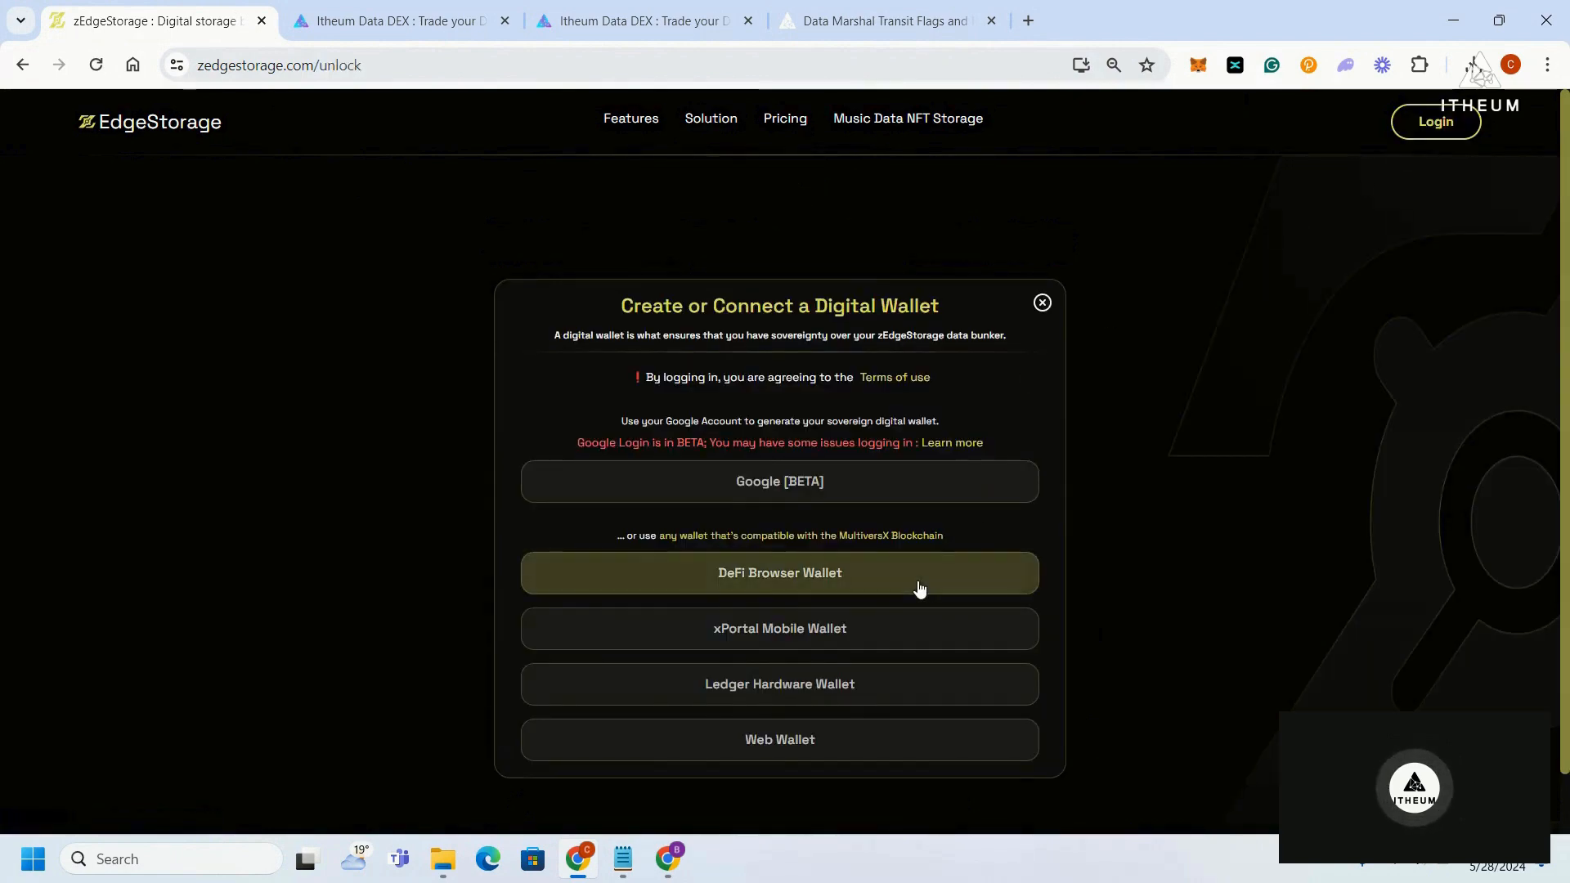
click(937, 587)
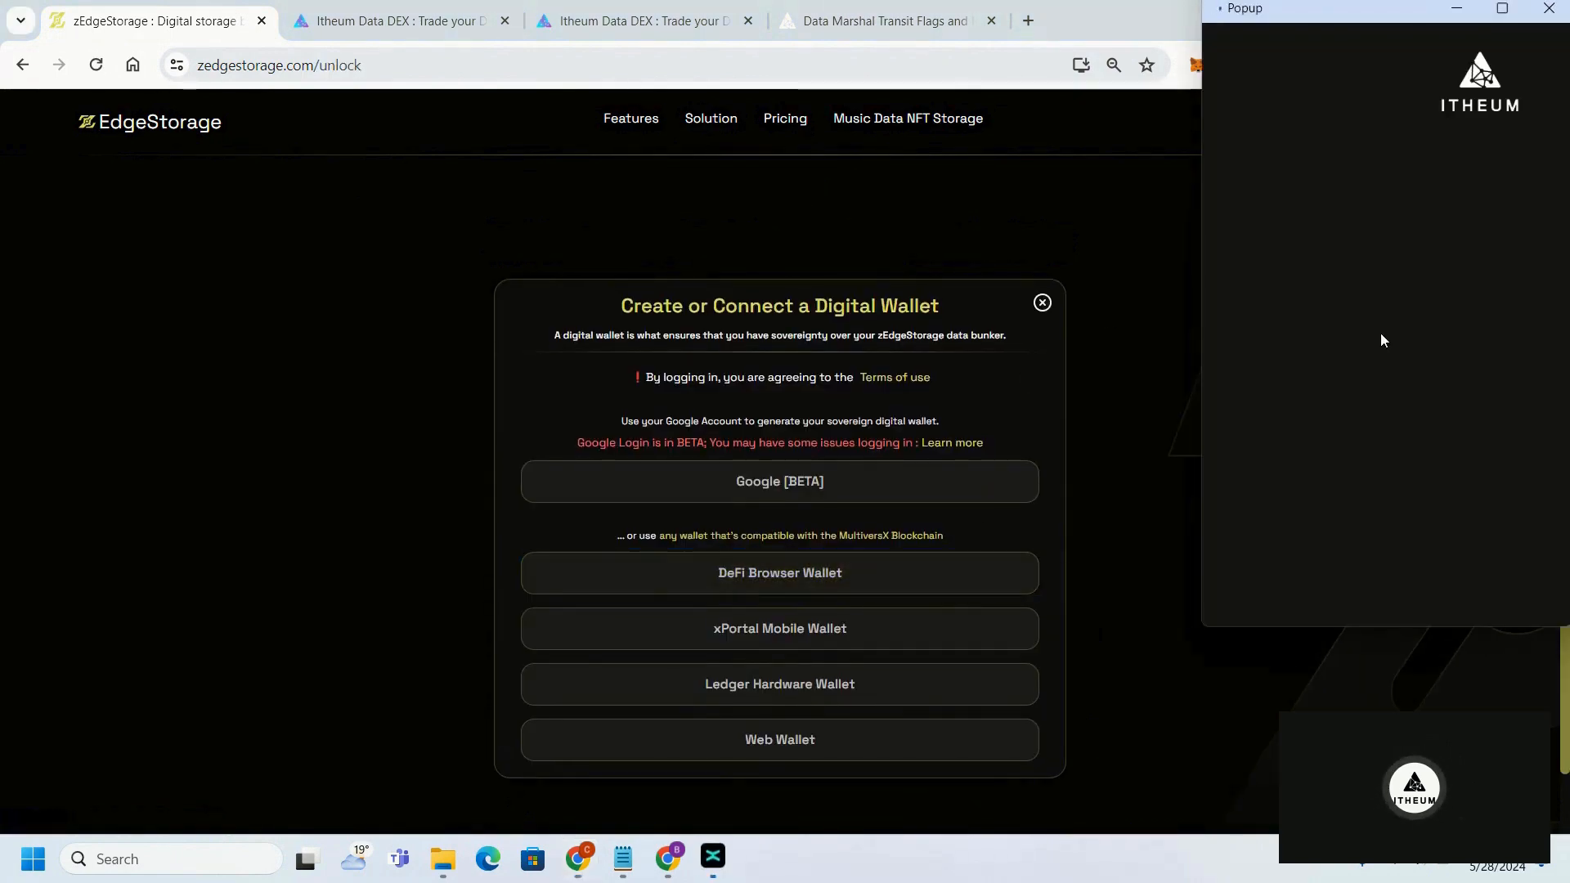
click(1454, 605)
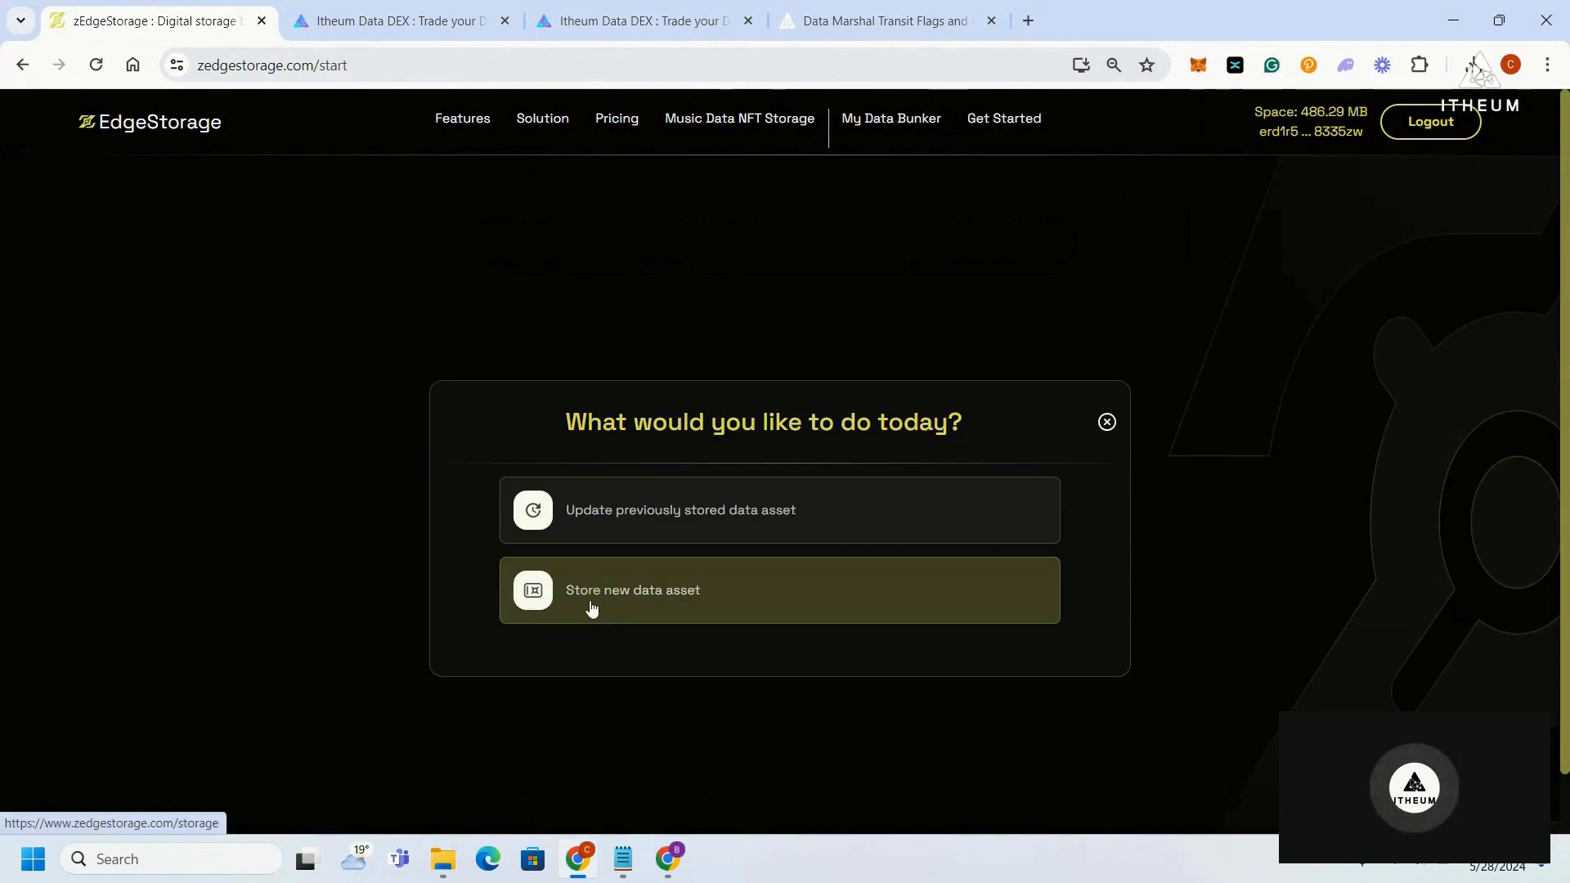
- Start storing a new data asset with Dynamic Data storage and Music Data NFT as the asset type
click(634, 609)
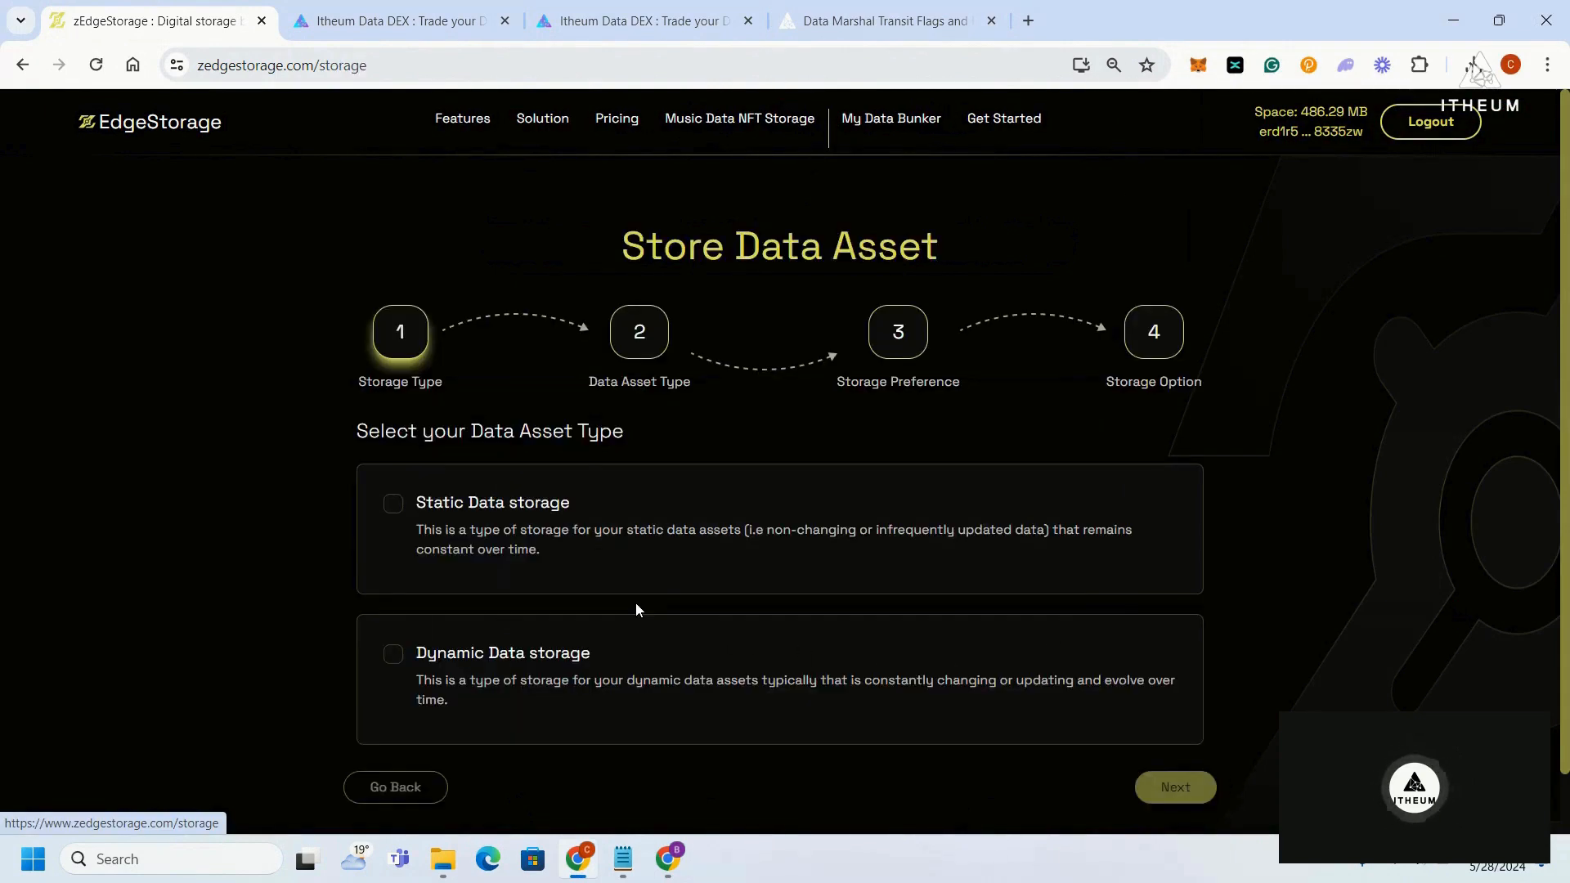
click(621, 678)
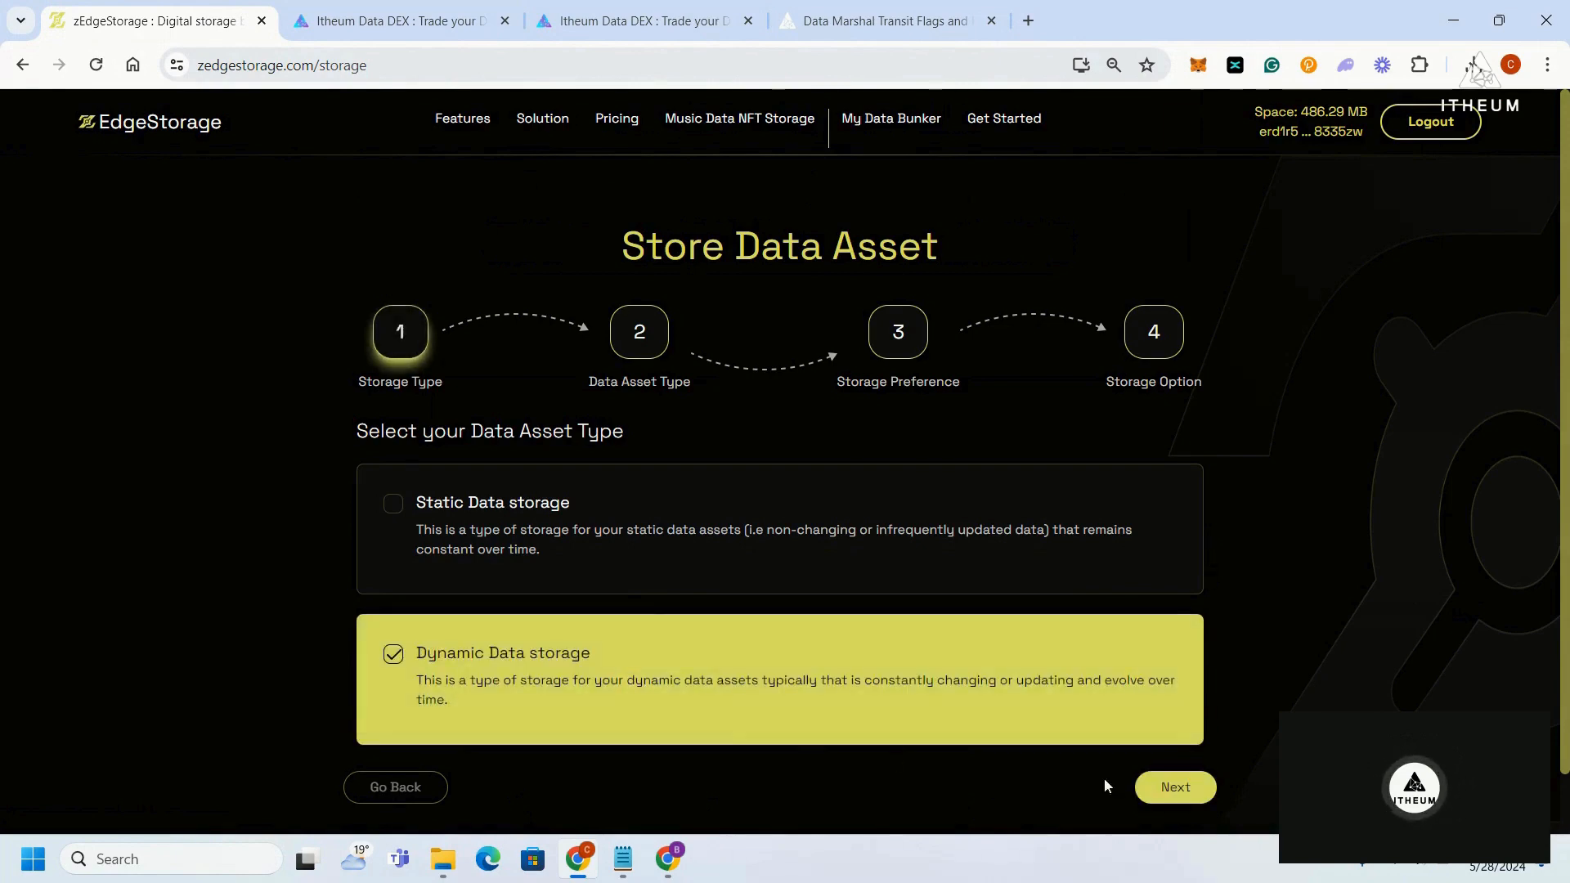
click(1154, 798)
click(809, 646)
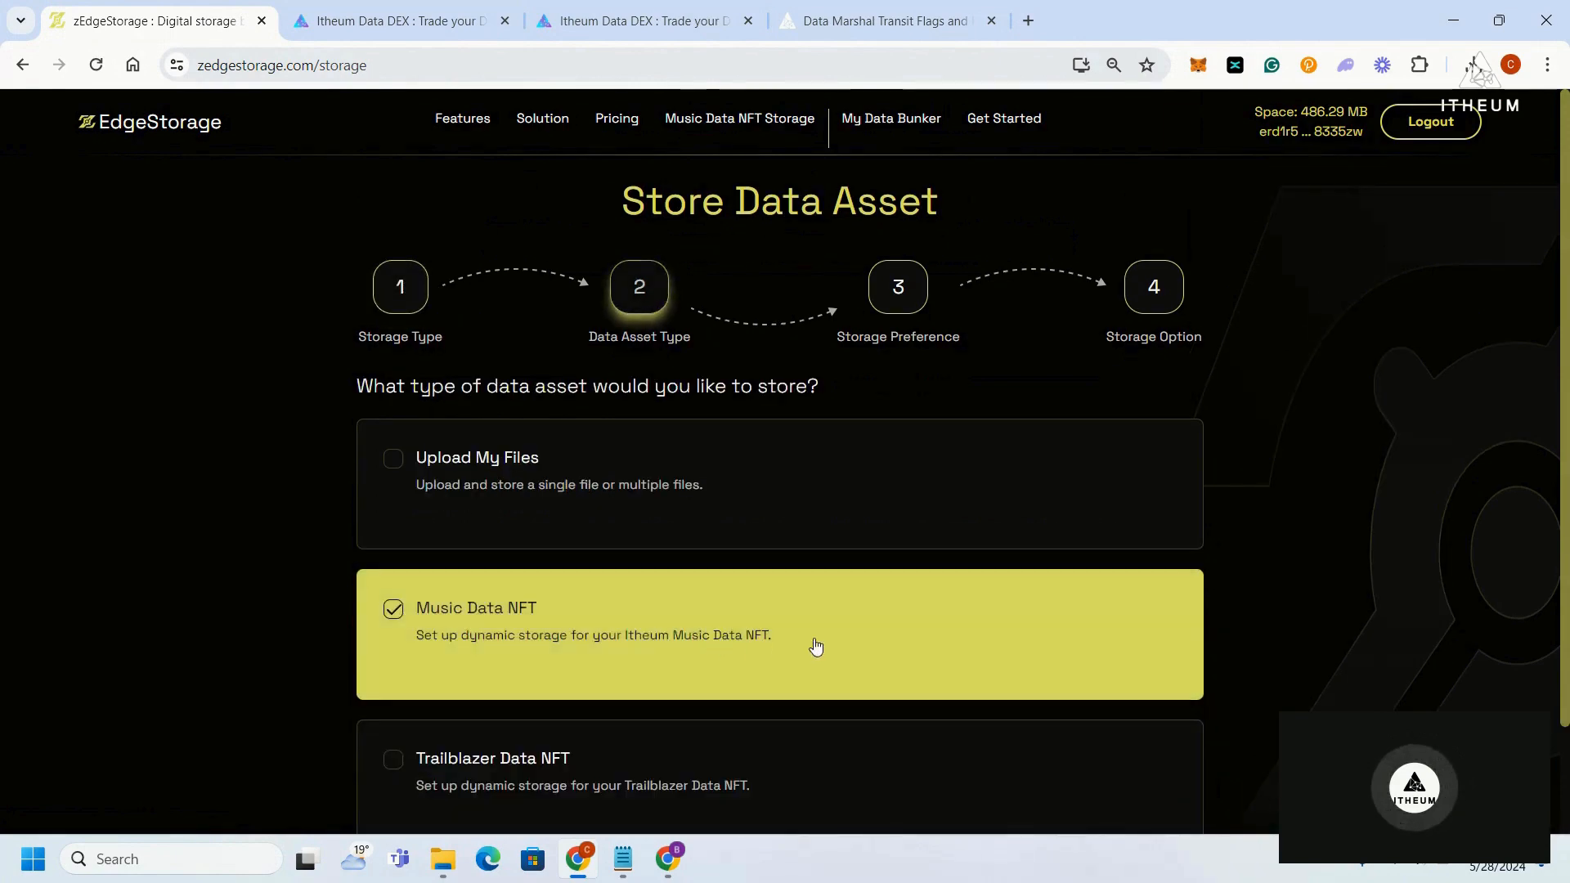
scroll(1272, 660, down, 2)
click(1177, 764)
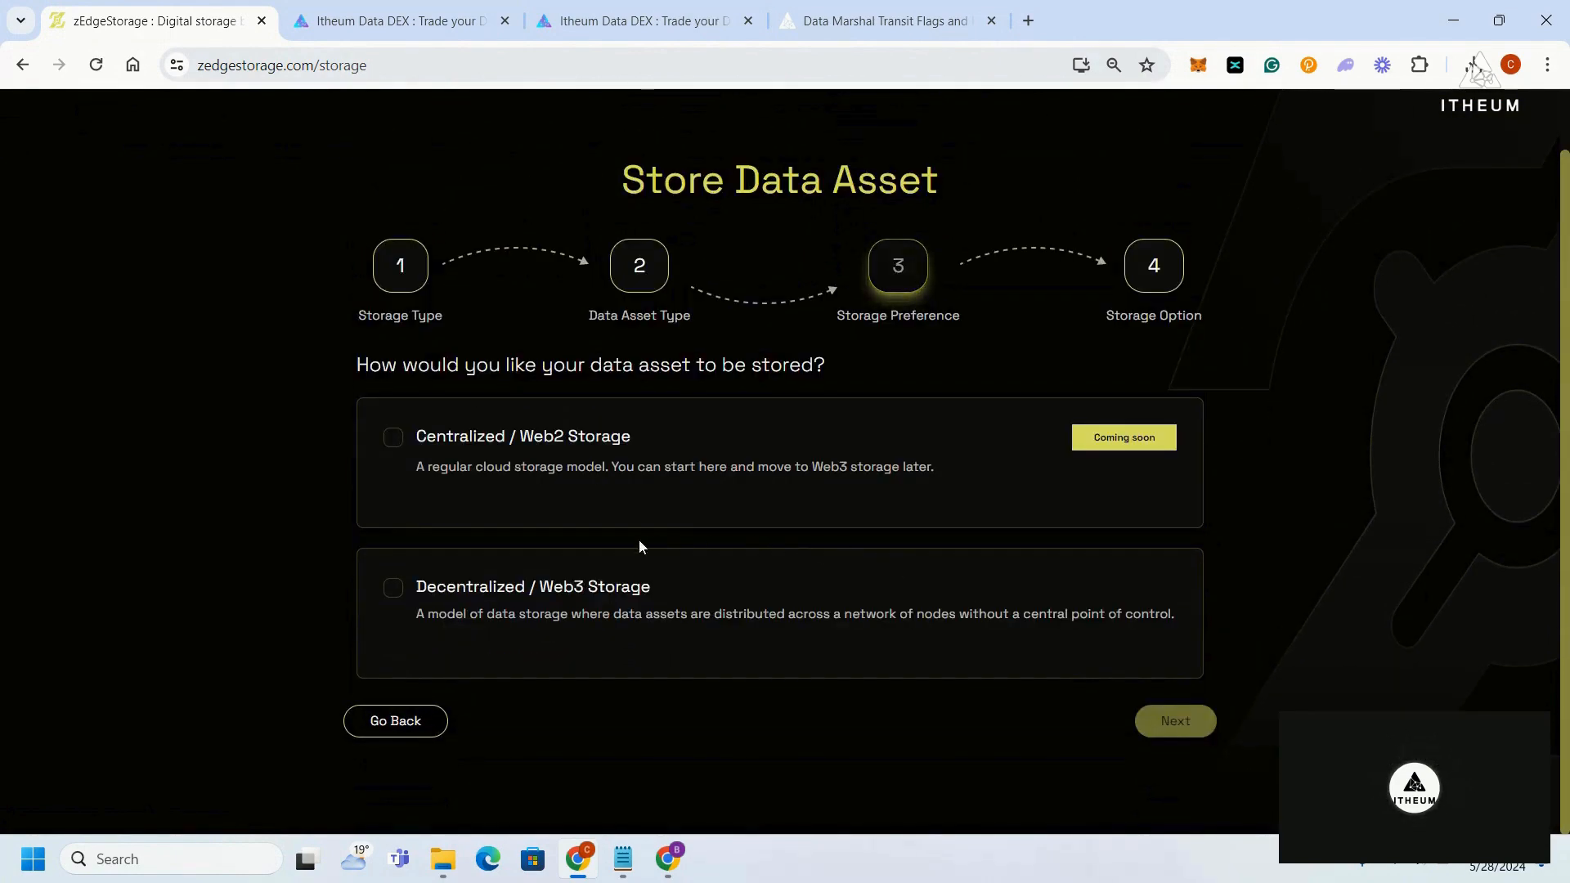
- Choose Decentralized / Web3 Storage with the IPNS + IPFS option and proceed to uploading
click(548, 615)
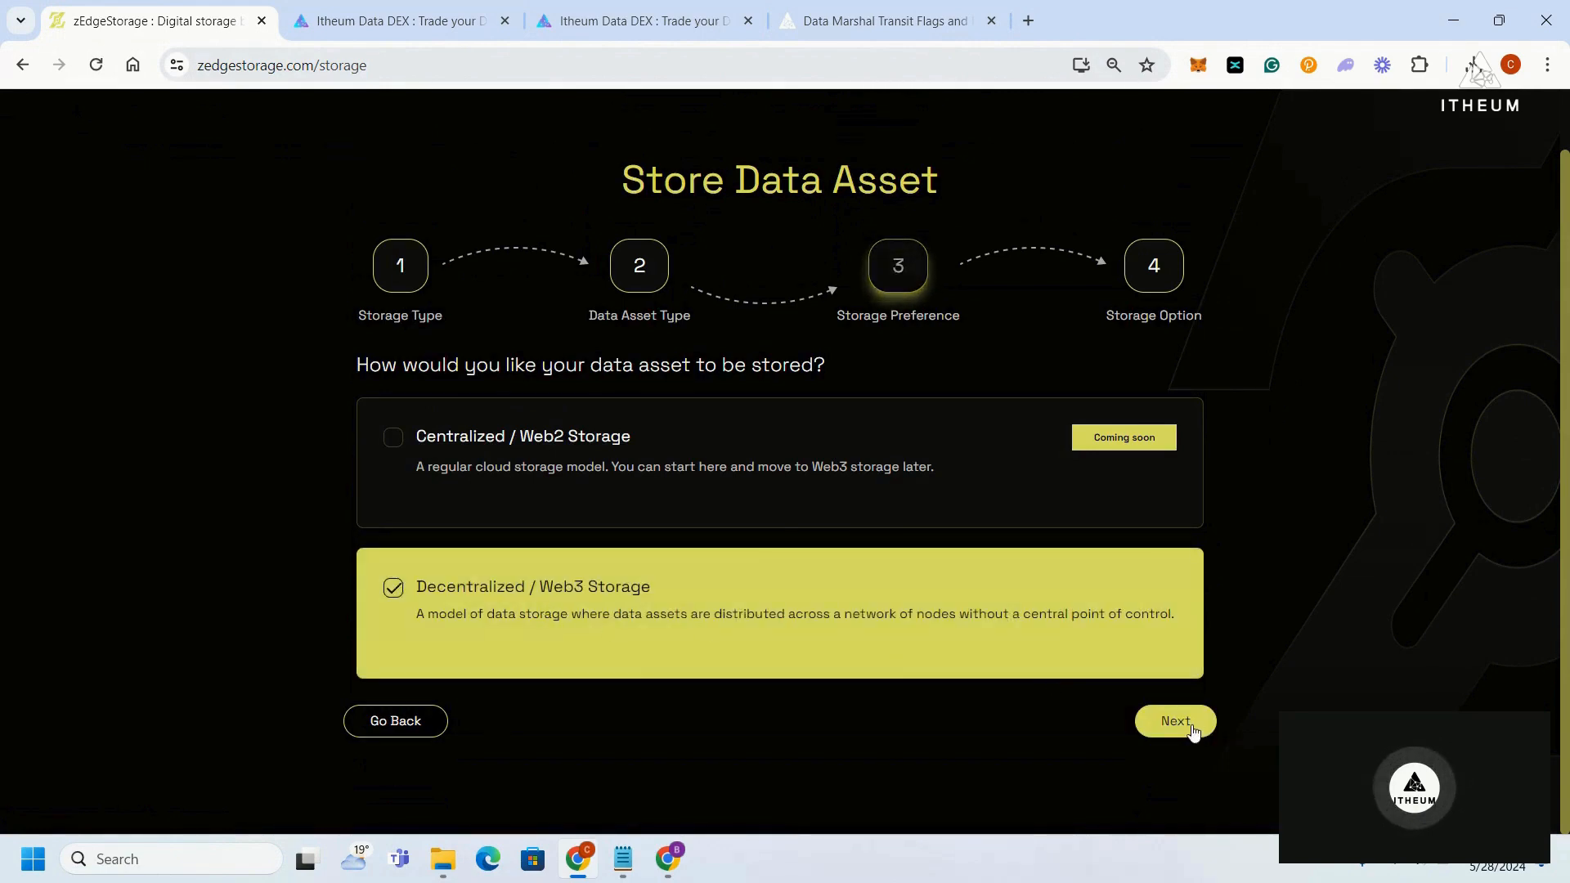
click(1176, 722)
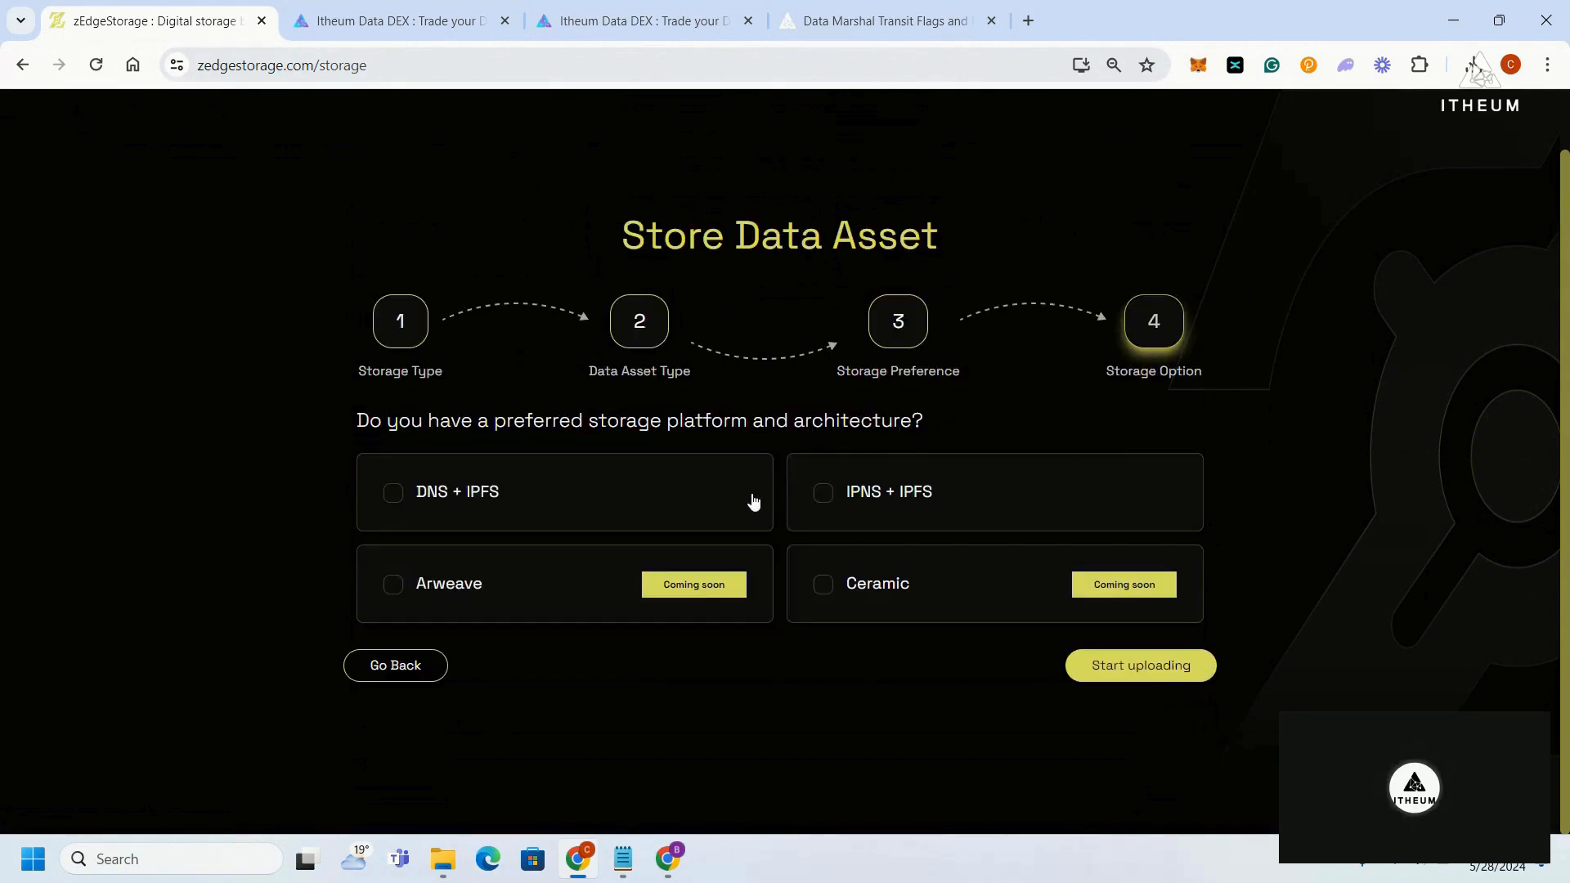
click(939, 508)
click(1114, 666)
- Name the music data DemoDay1 and fill in the creator's first name
click(580, 326)
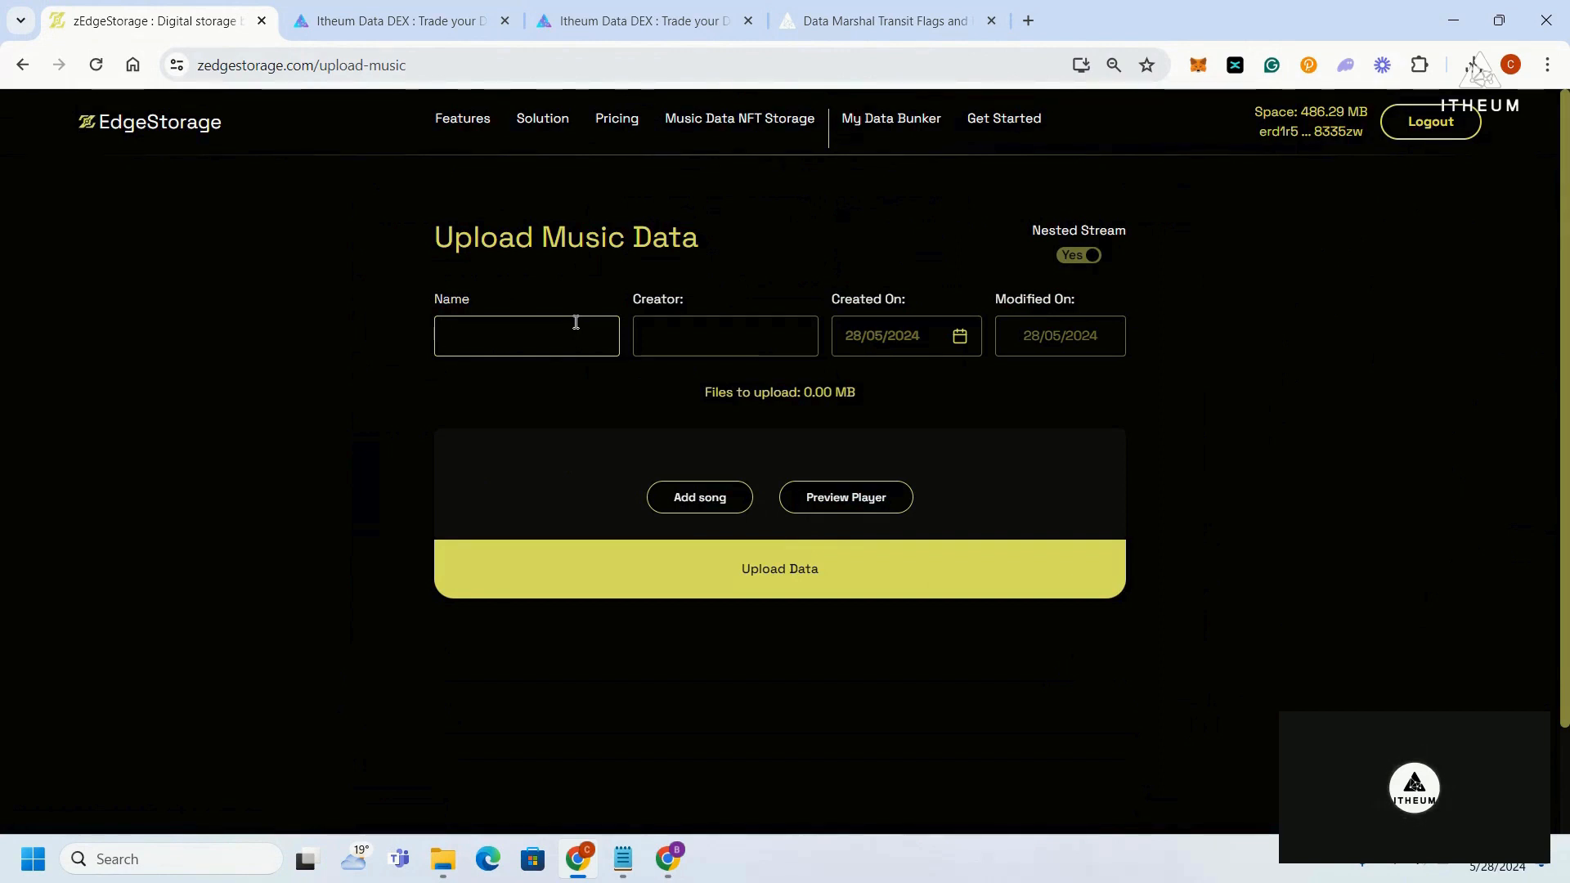
text(DemoDay1)
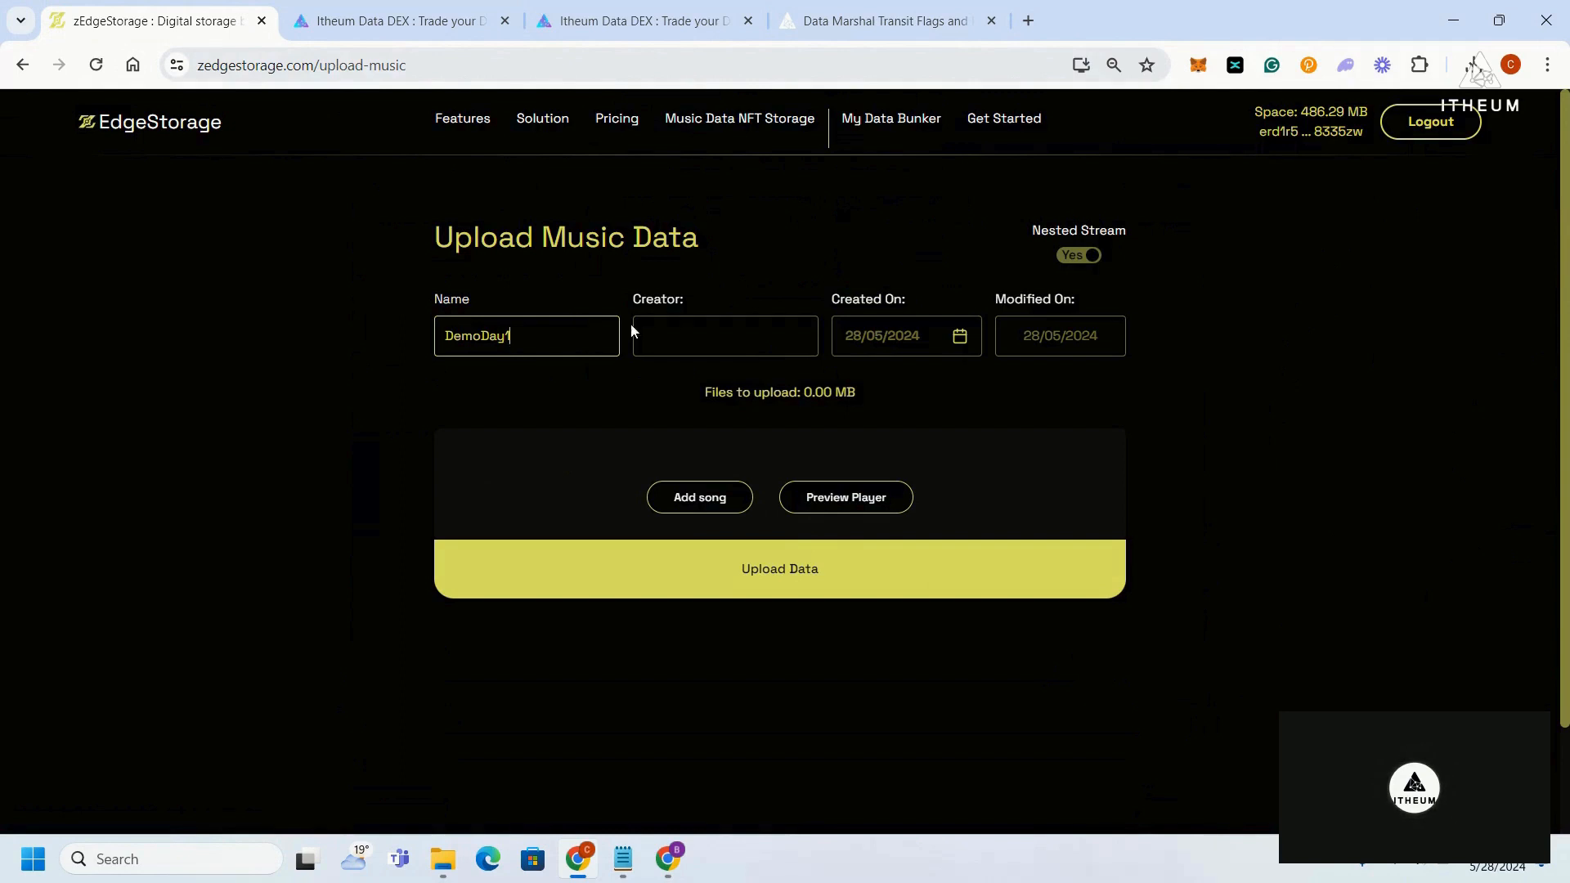
click(682, 322)
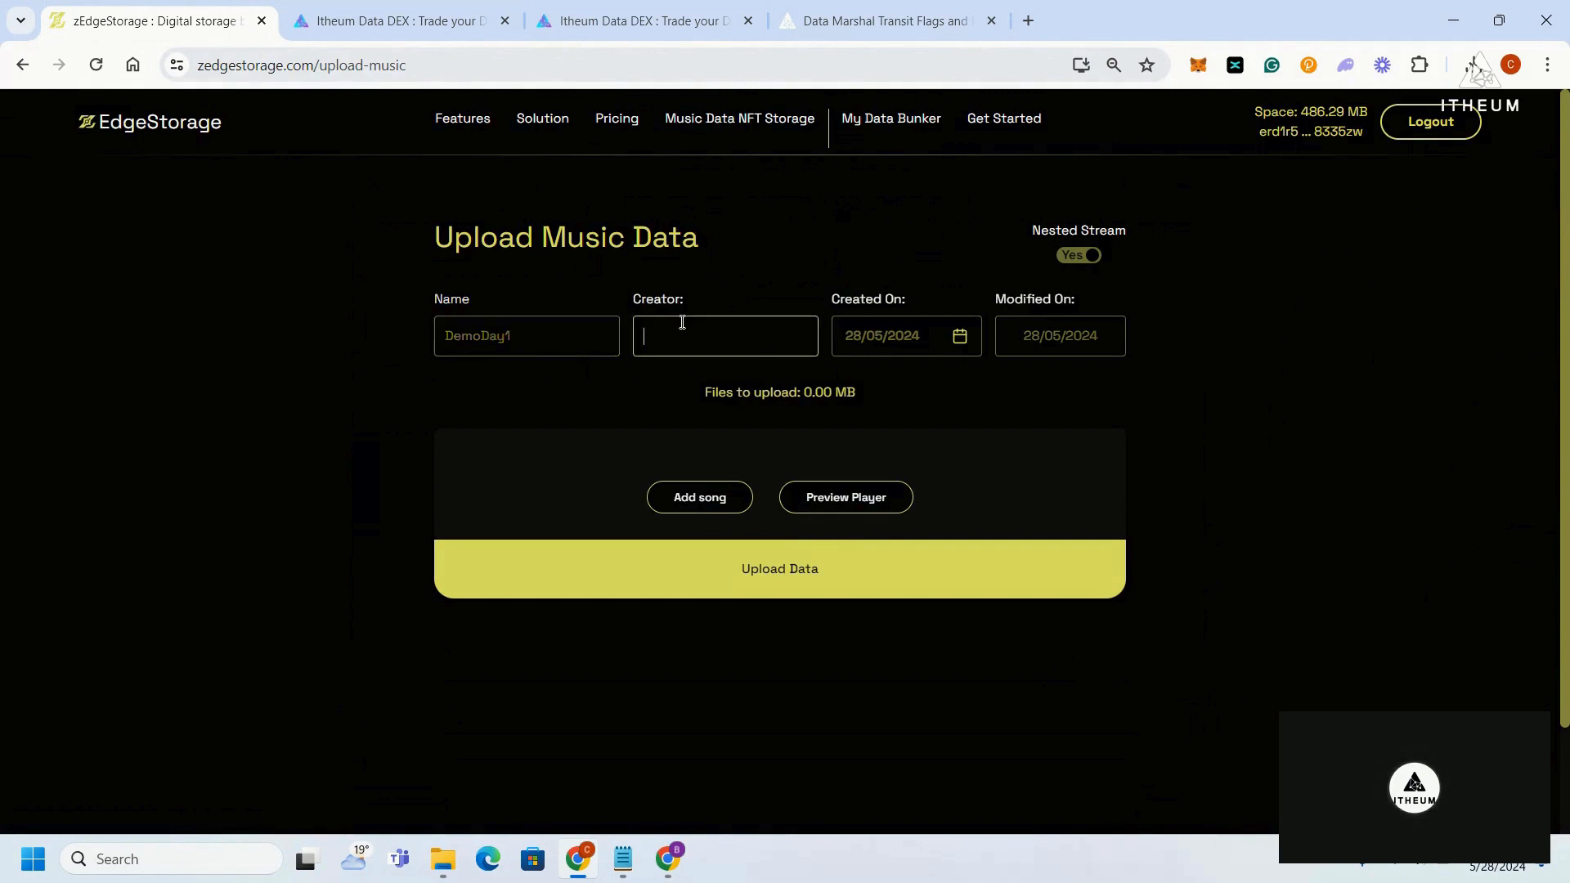
text(Bogdan)
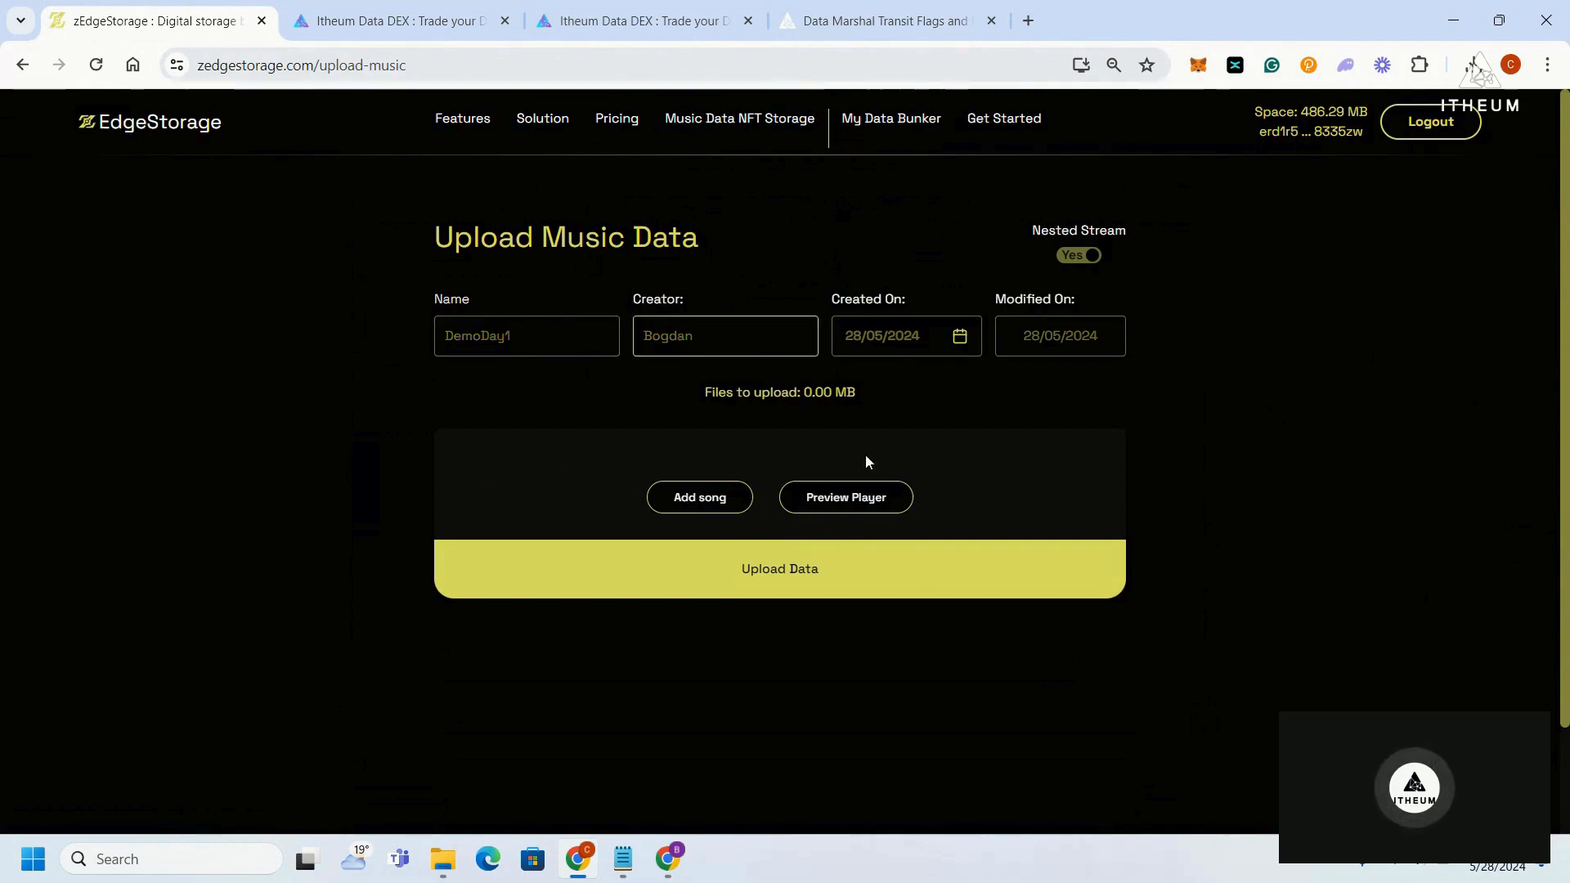
- Add a first song entry and fill in its artist name with the creator's first name
click(702, 498)
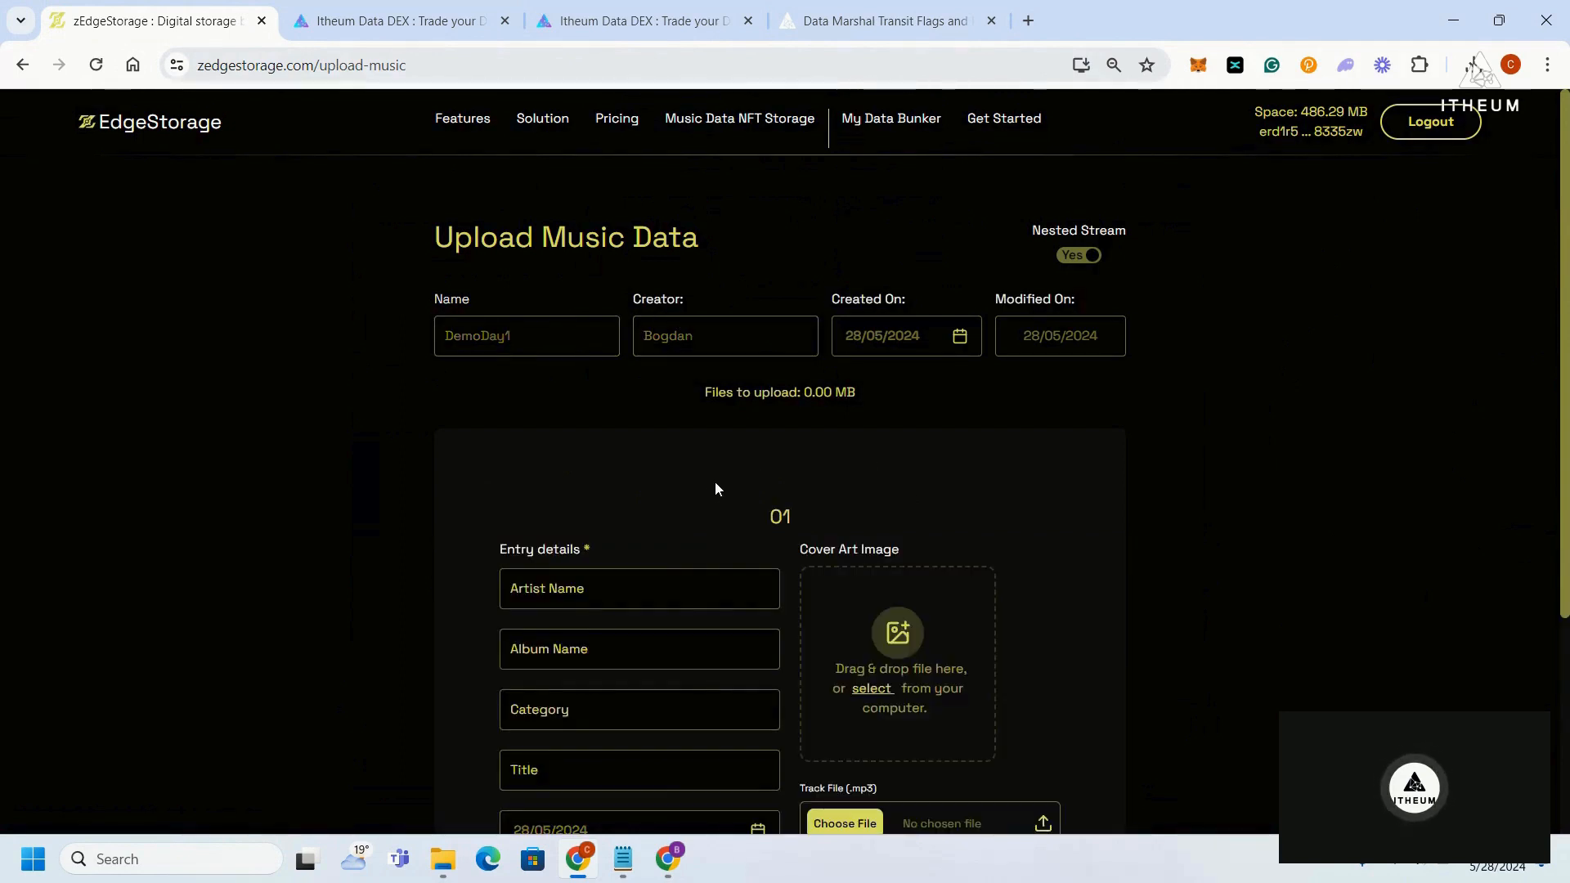
click(686, 597)
text(E)
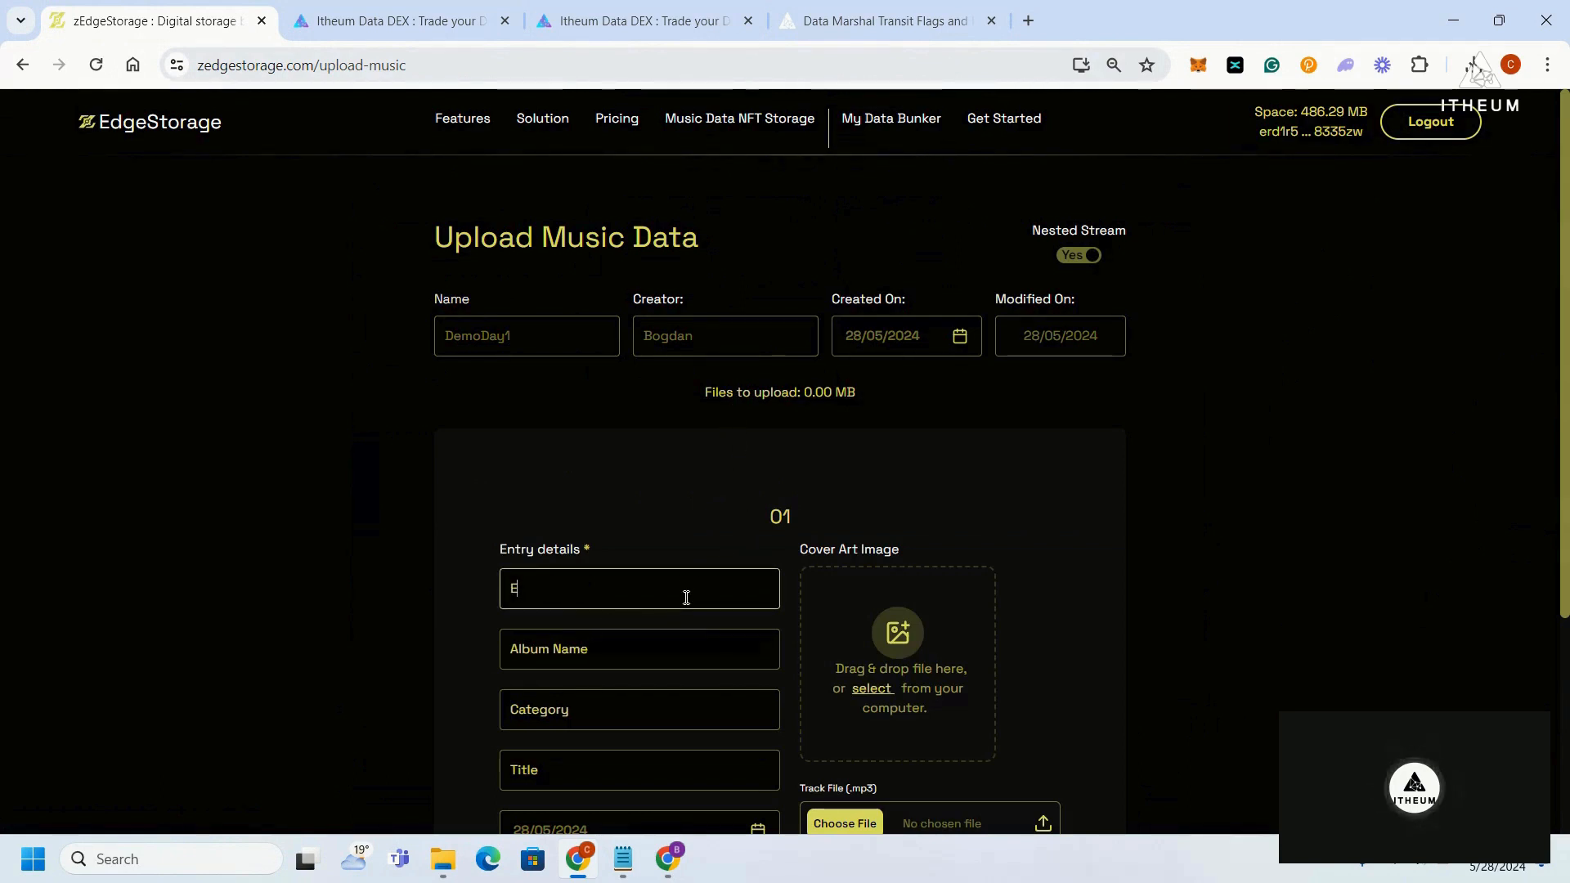
key(BackSpace)
text(Bogdan)
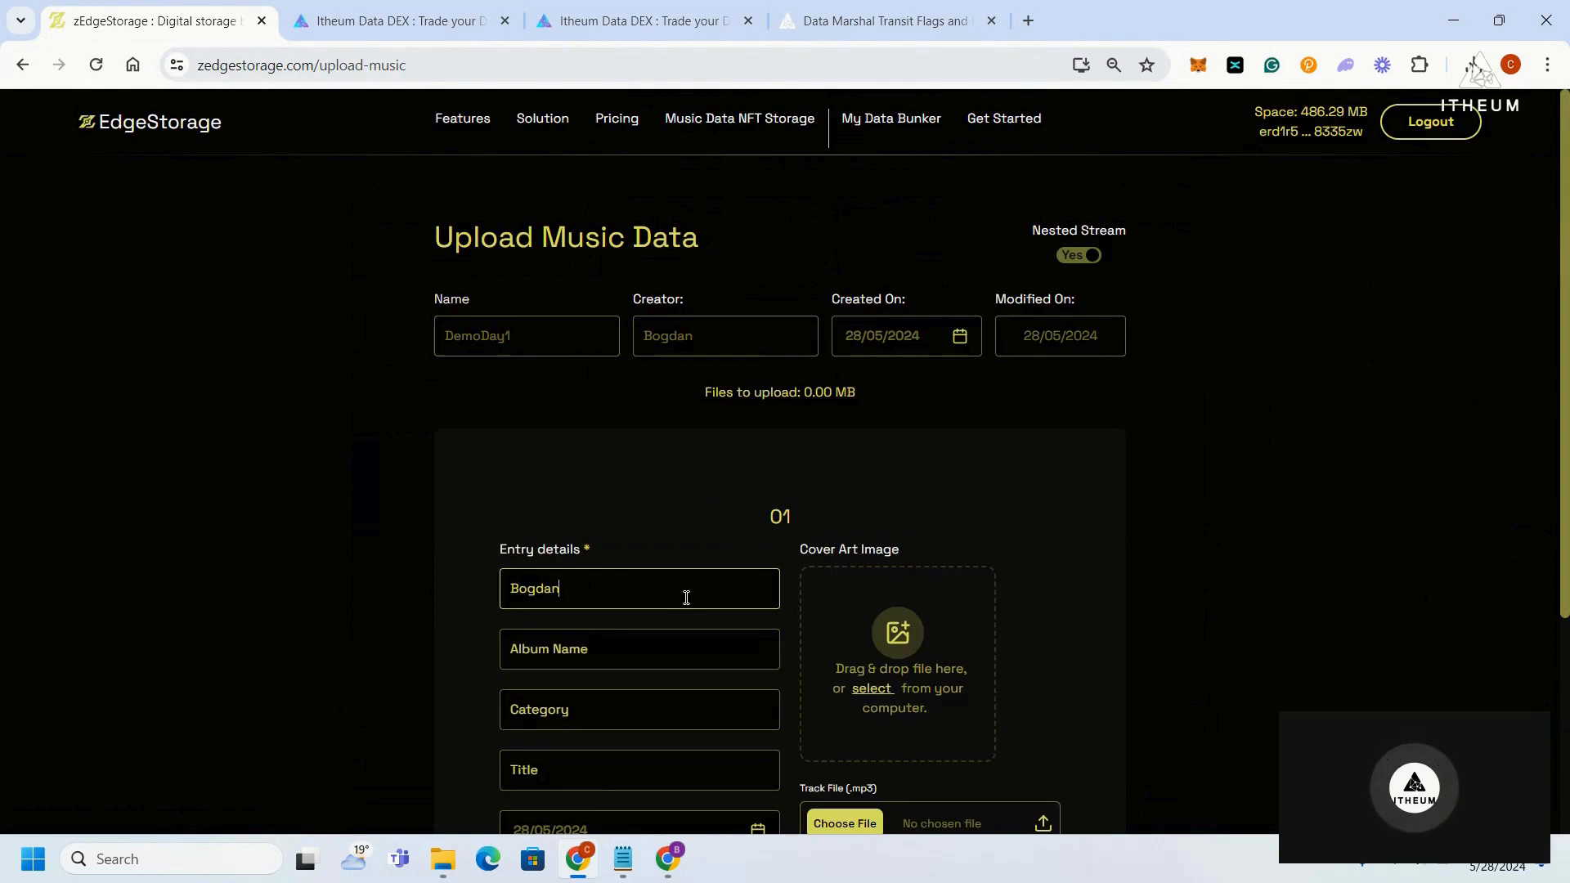
key(BackSpace)
key(BackSpace)
key(BackSpace)
key(BackSpace)
key(BackSpace)
key(BackSpace)
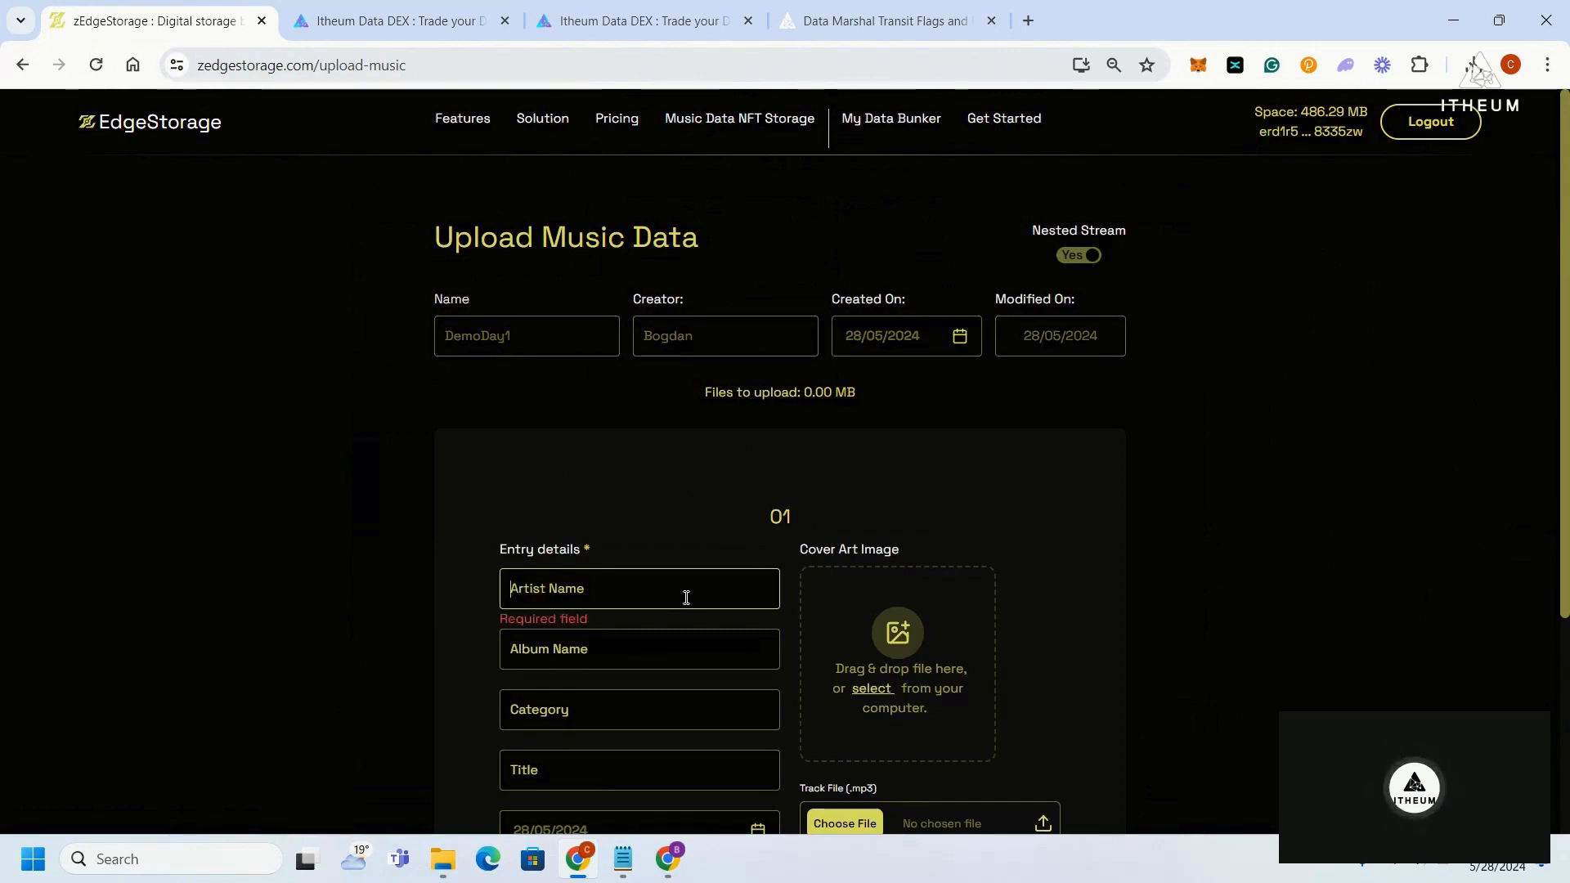
text(Bogdan)
key(Tab)
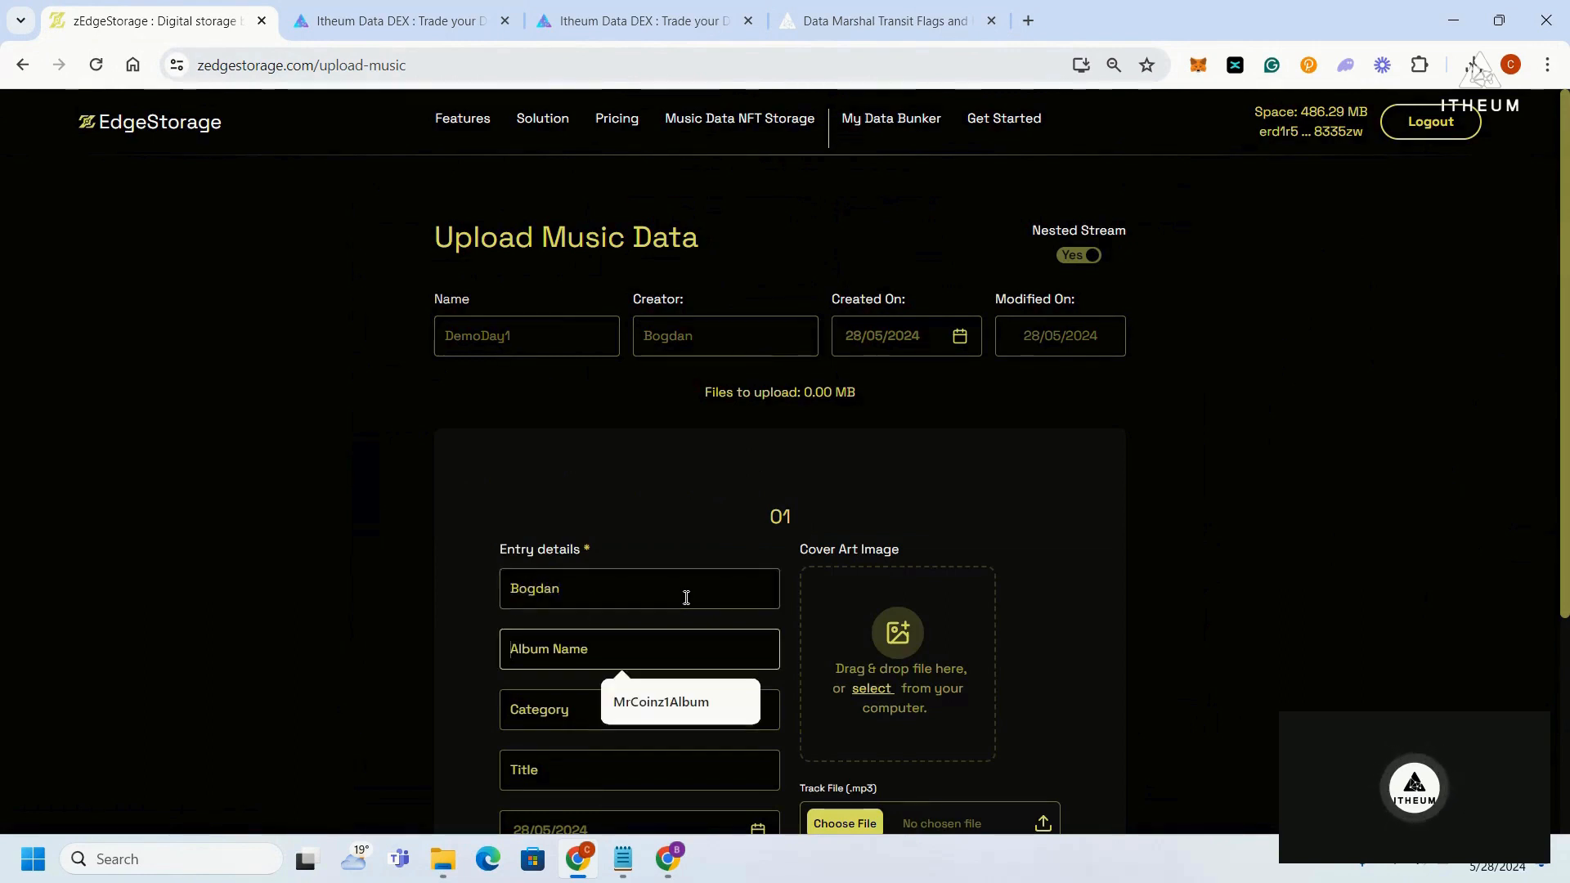
- Enter an album name made of the artist's first name followed by "sAlbum", without spaces or an apostrophe
text(B)
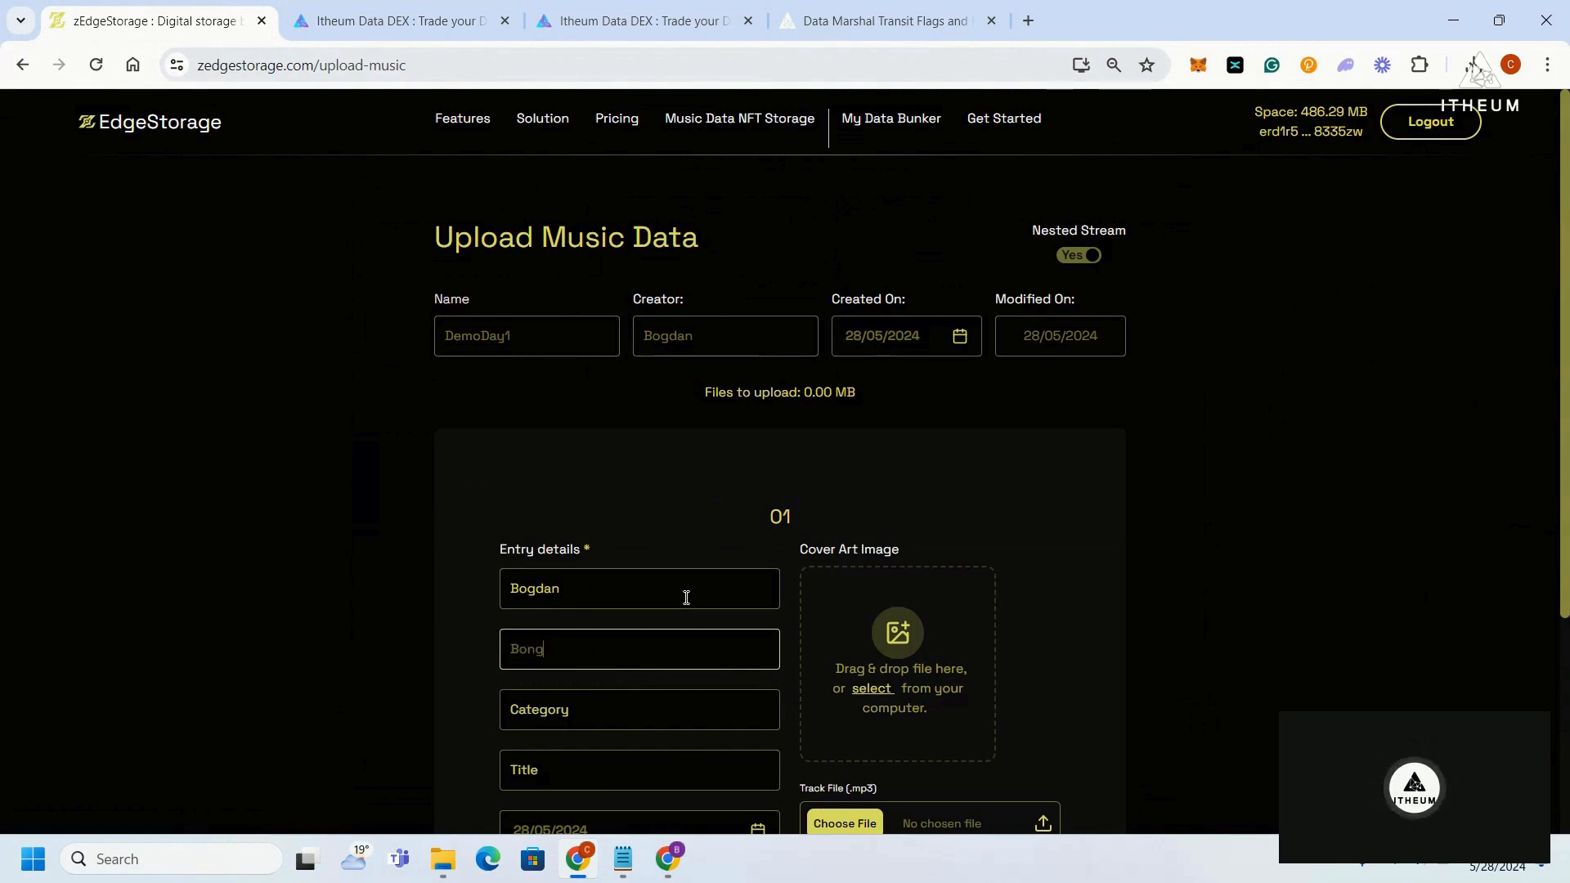
text(ogdan's)
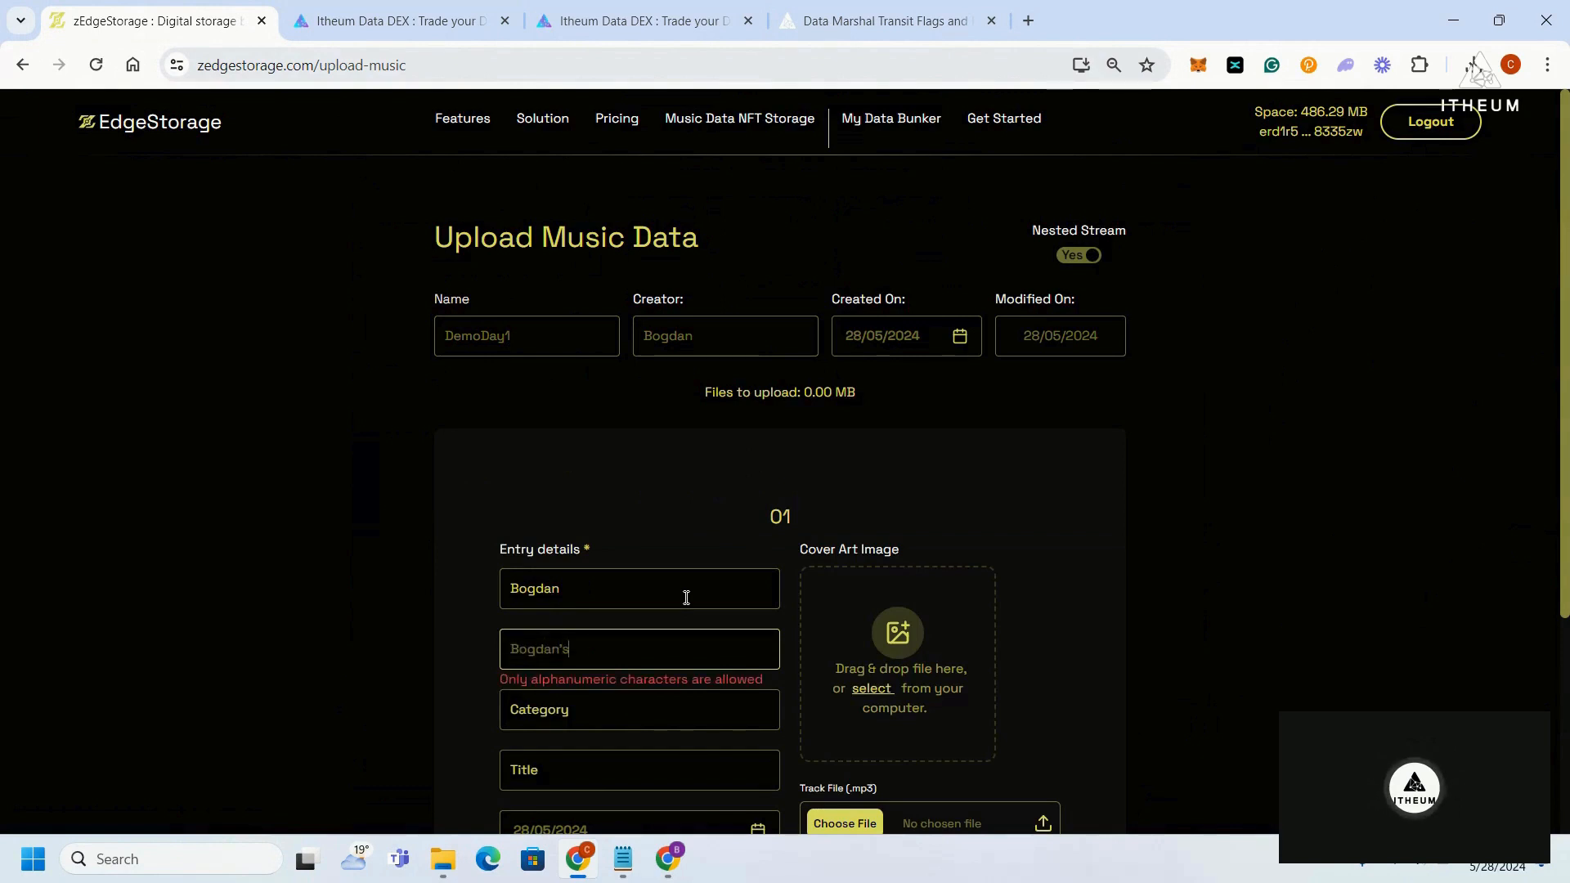
key(BackSpace)
key(BackSpace)
text(sAl)
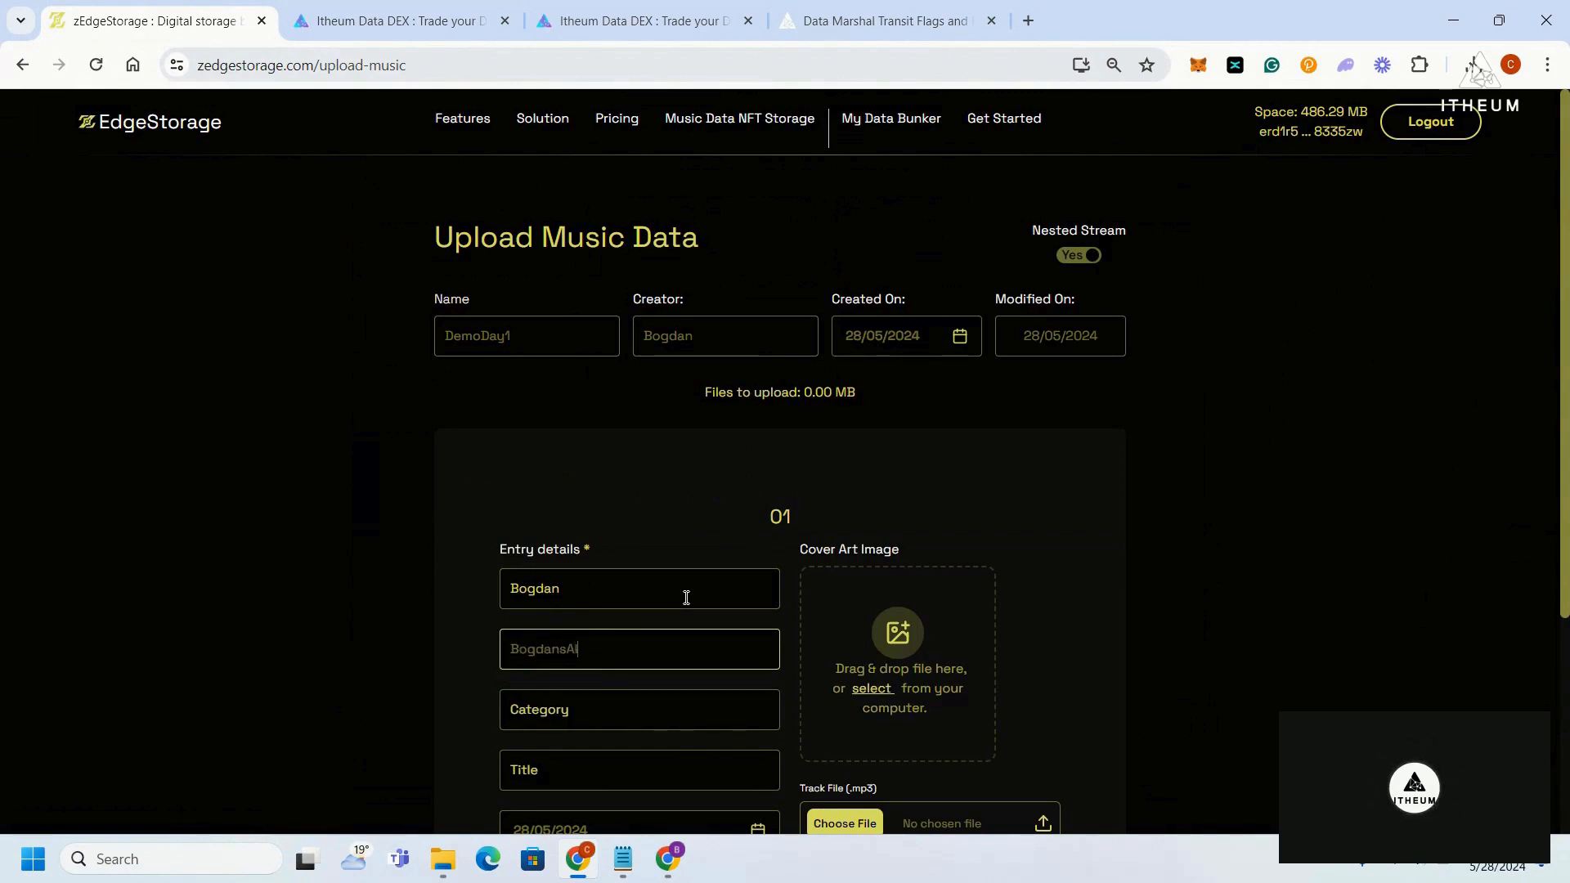
text(bum)
key(Tab)
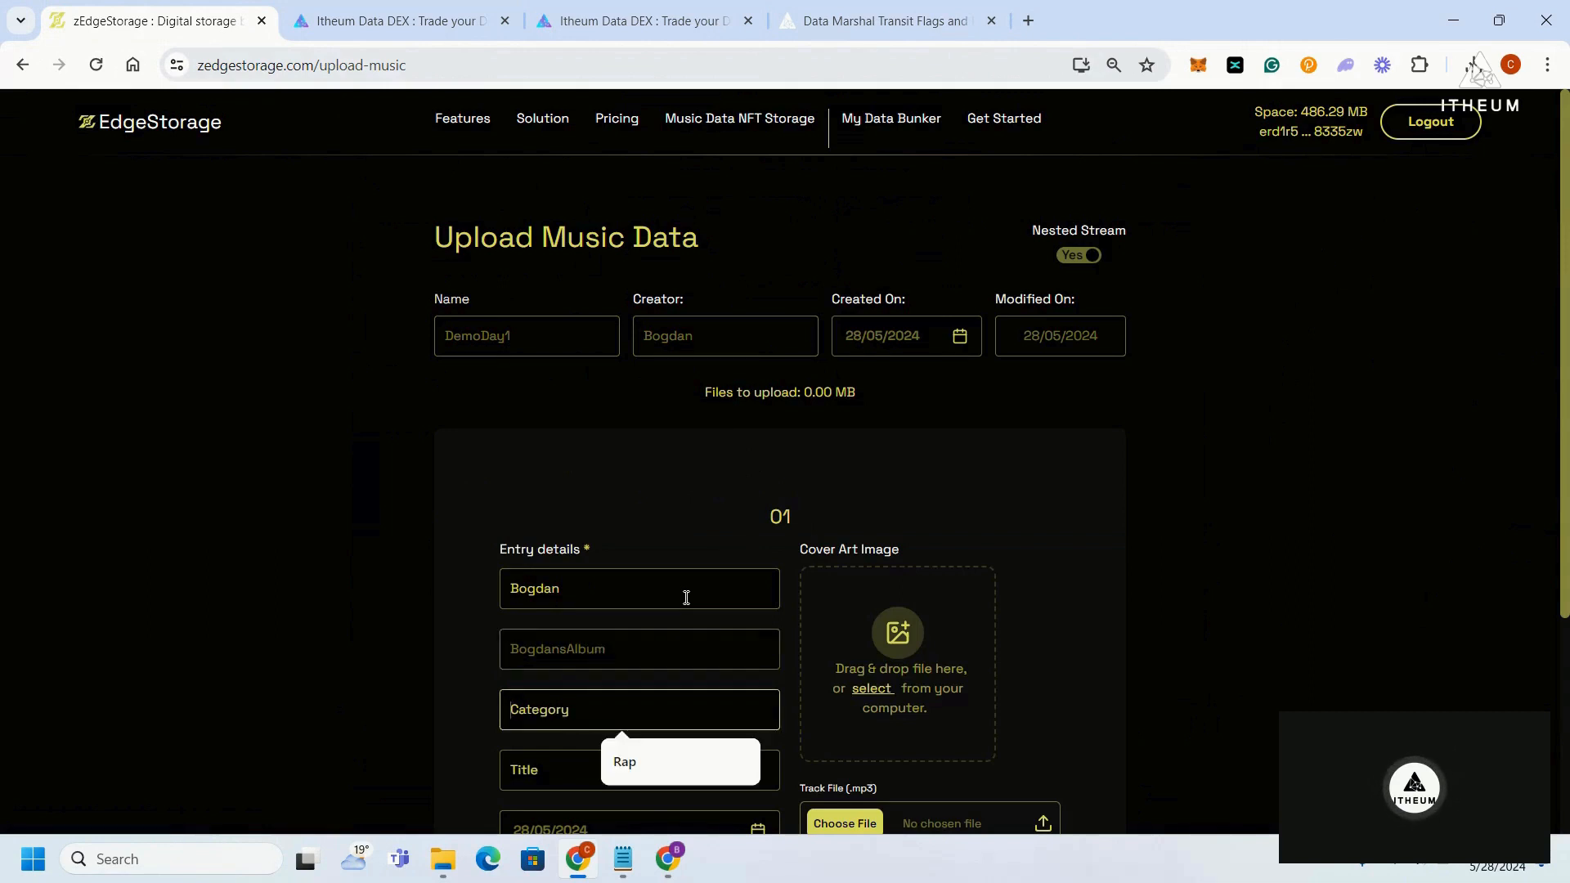
- Set the song's category to SFX and its title to "SFX for BiTz"
text(SFX)
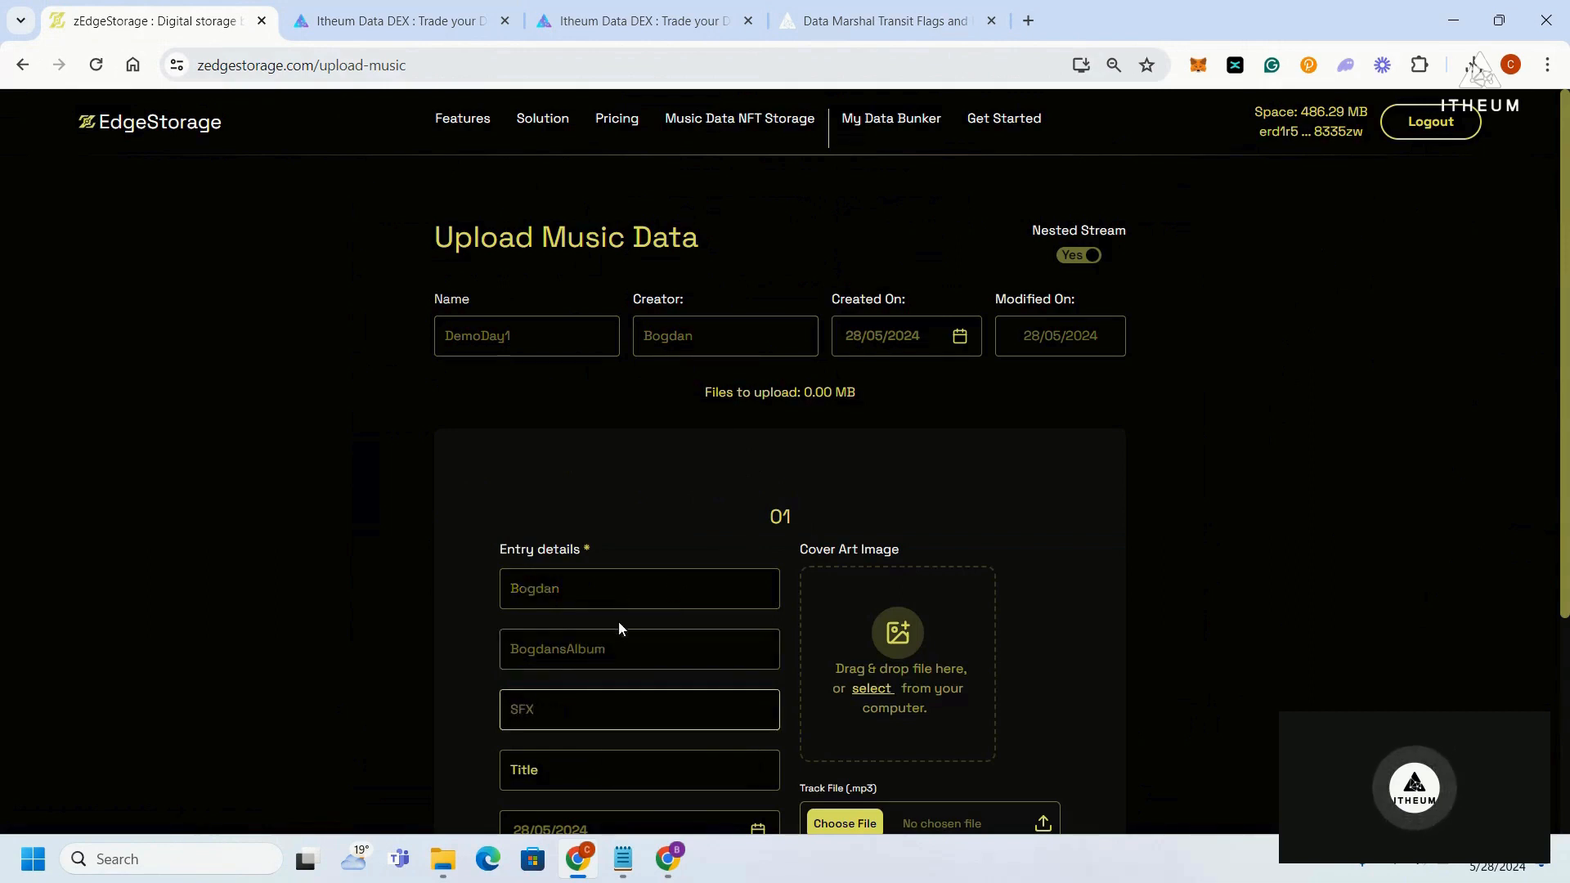
scroll(618, 621, down, 1)
click(624, 654)
text(SFX)
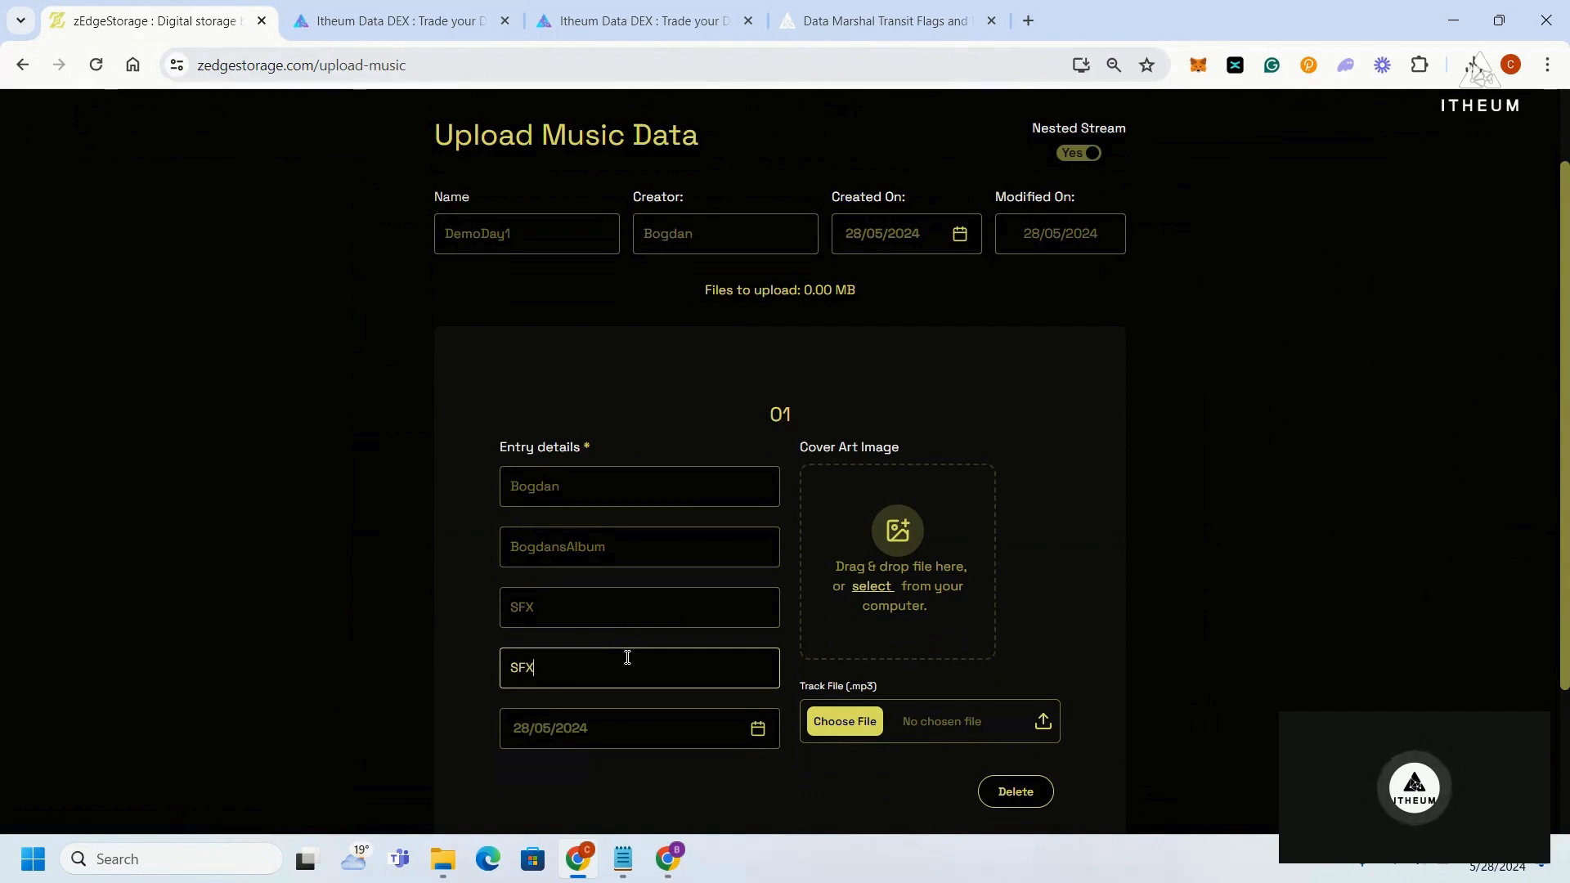
text( for BiTz)
- Attach the Fire and Ash MP3 as the track file and the Song Picture JPG as the cover art
click(877, 726)
click(280, 388)
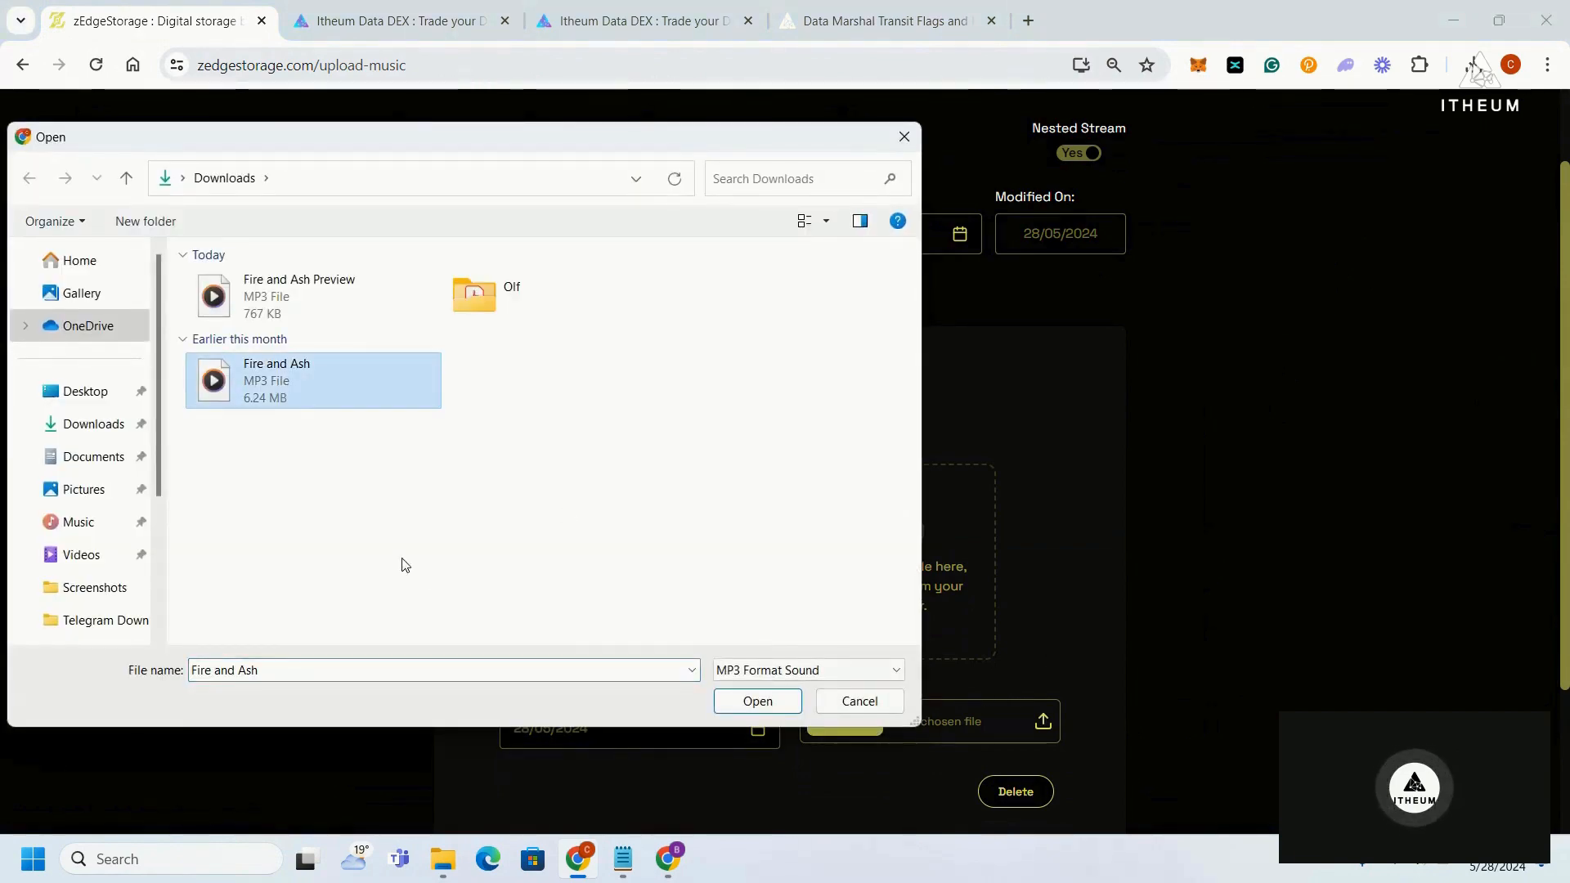
click(757, 701)
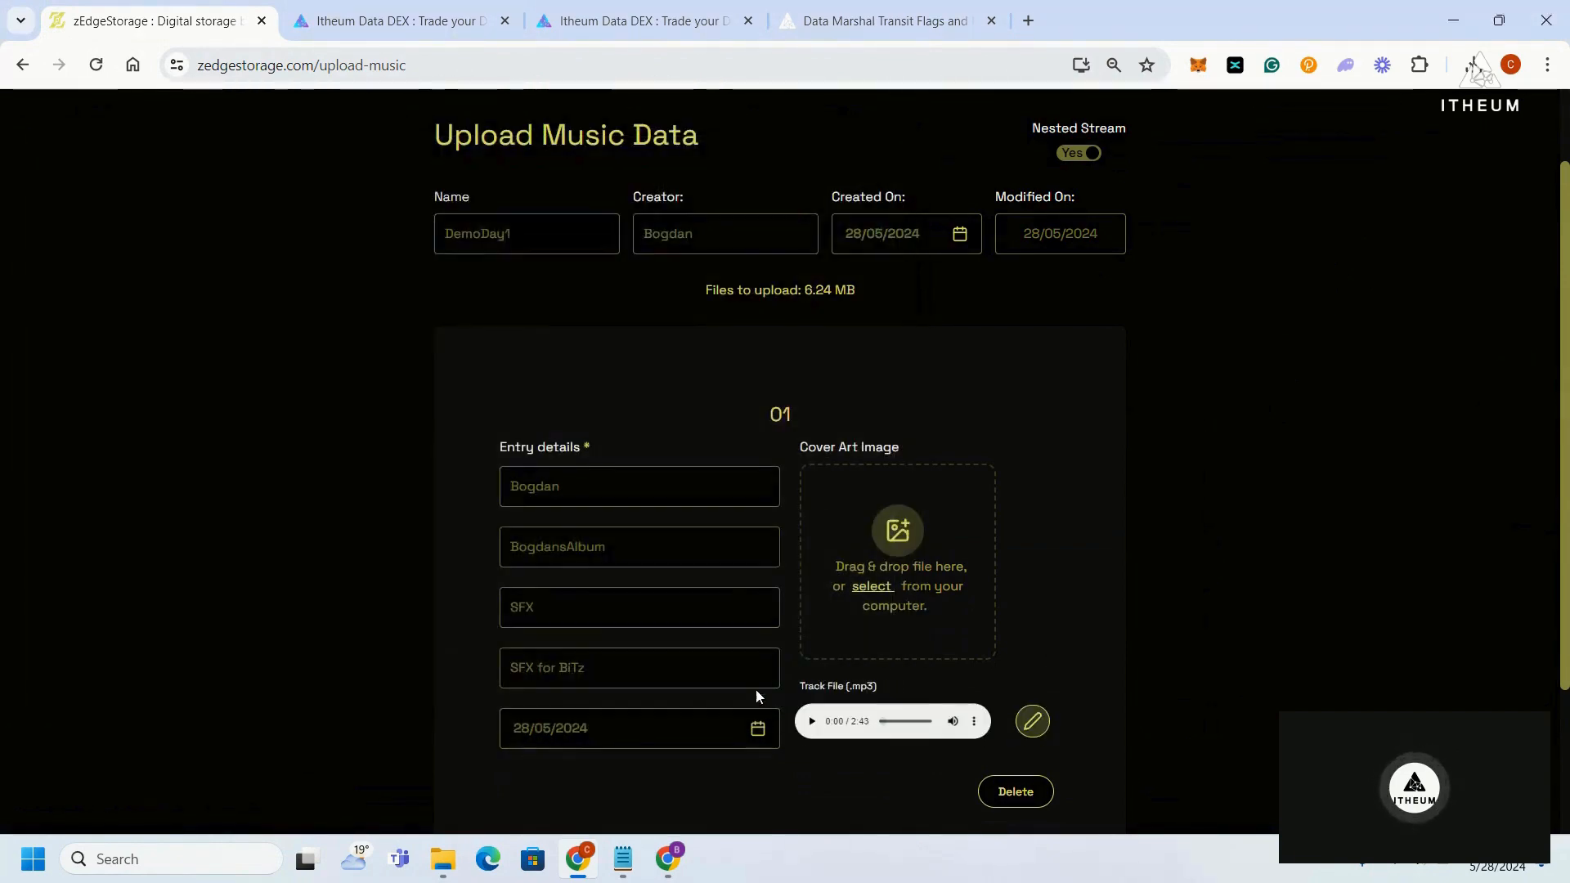
click(877, 548)
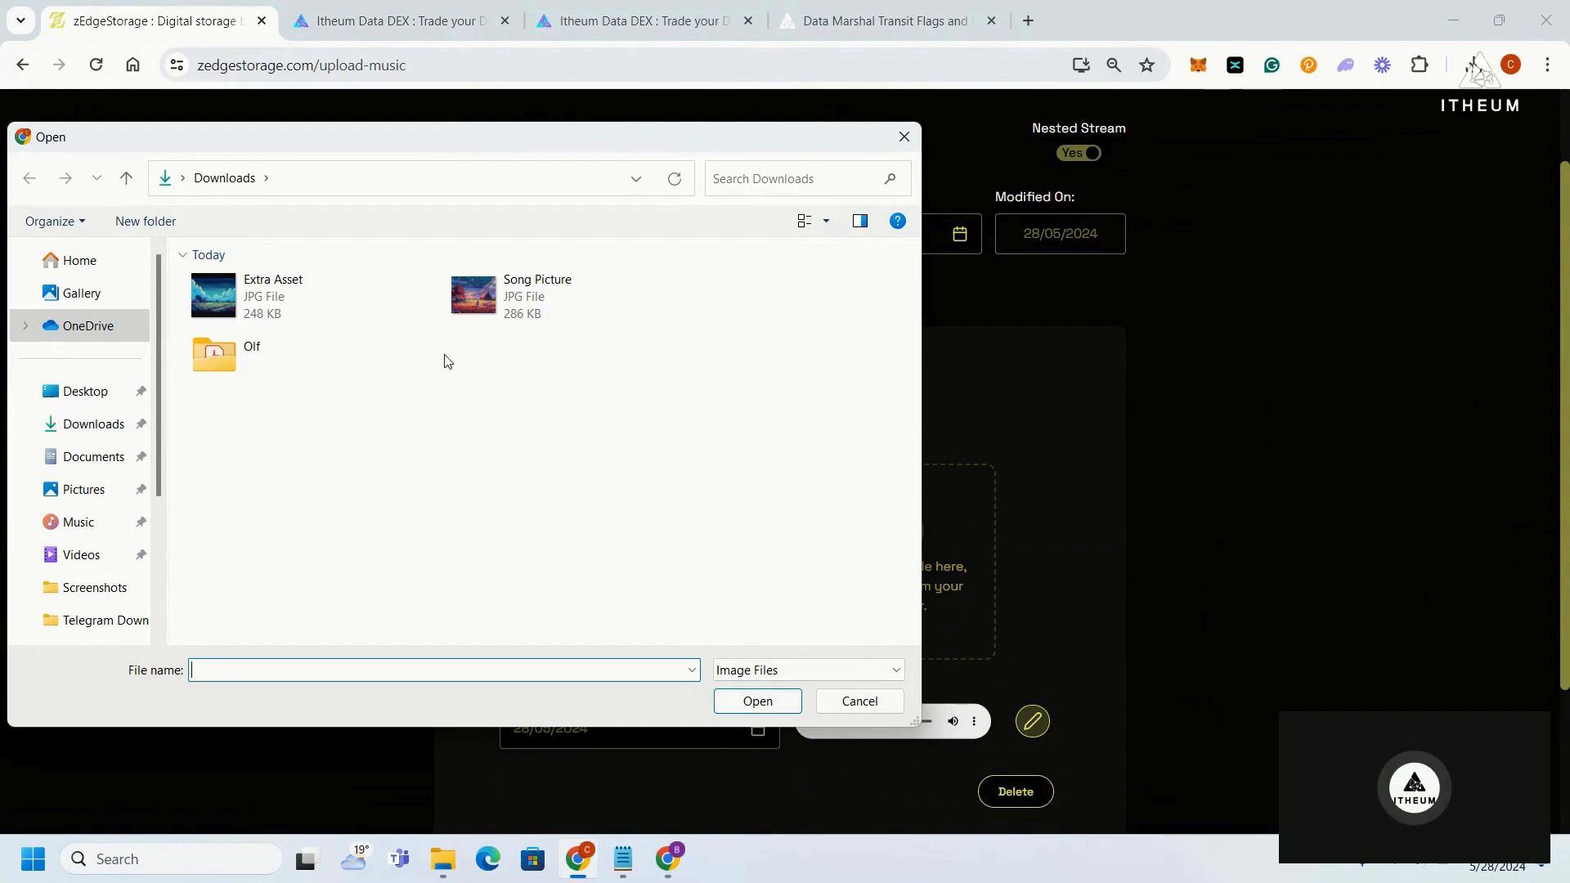
click(491, 296)
click(758, 701)
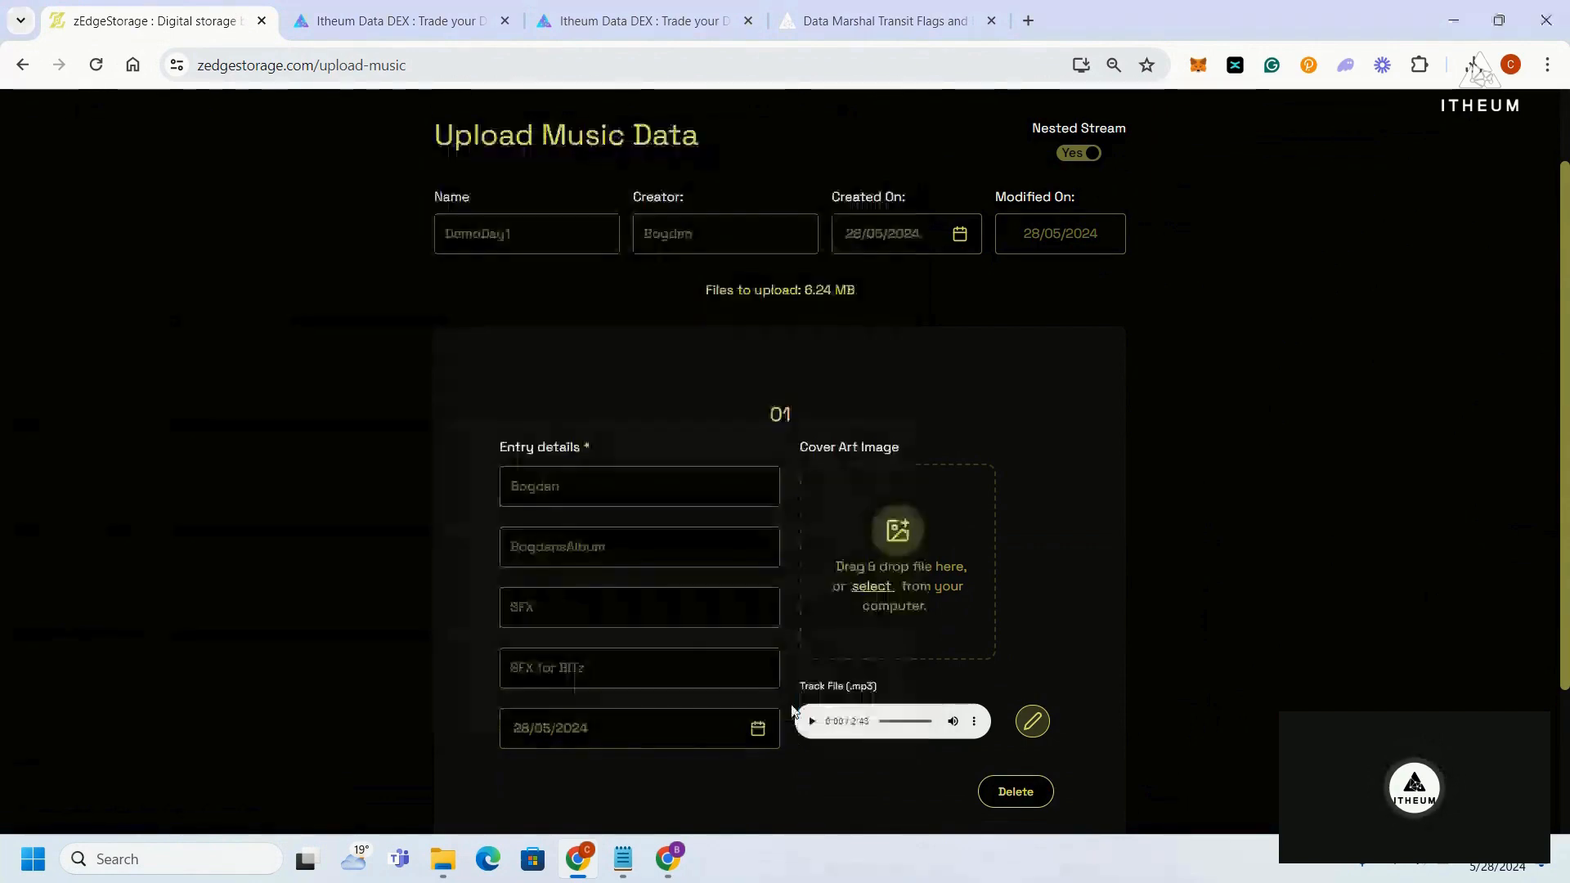
- Preview the song in the music player, testing playback, volume and a jump to the middle of the track
scroll(1077, 487, down, 2)
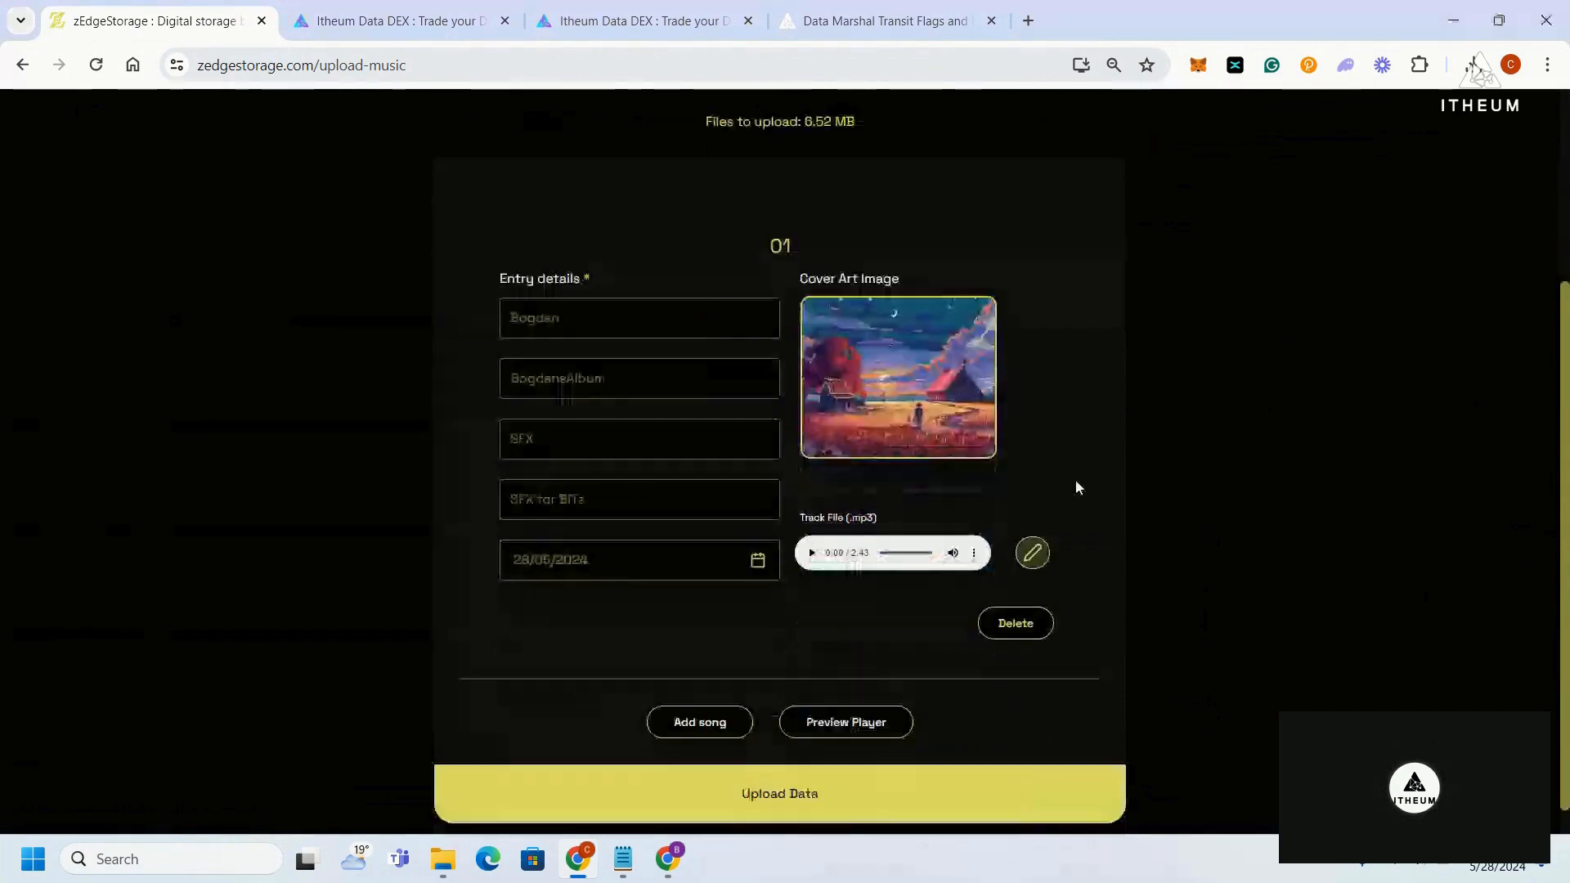
scroll(1077, 488, down, 1)
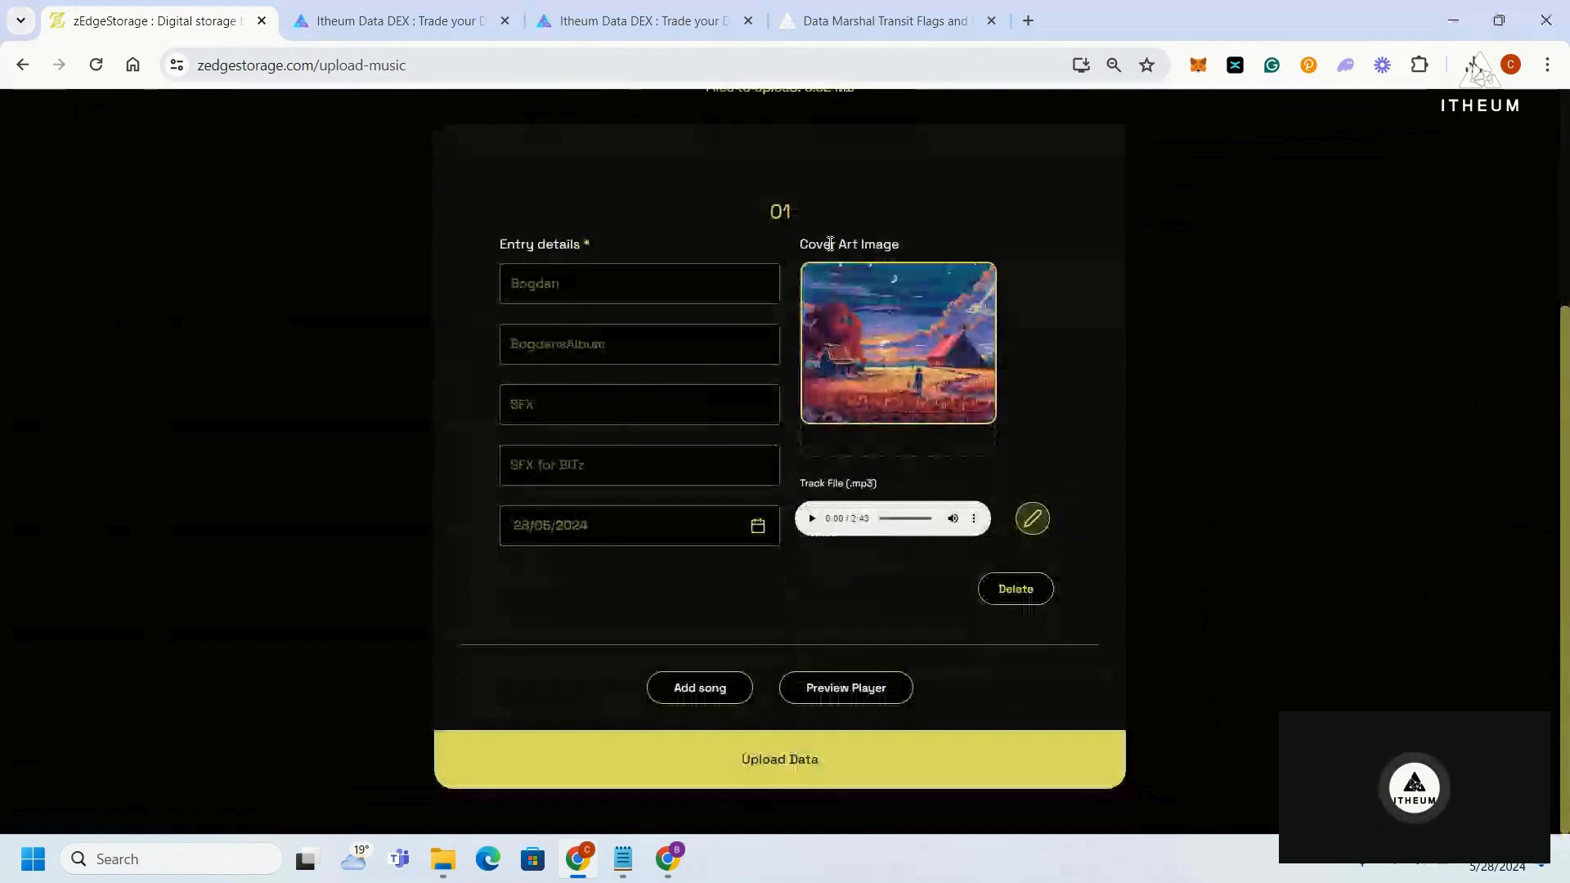
click(845, 687)
click(784, 467)
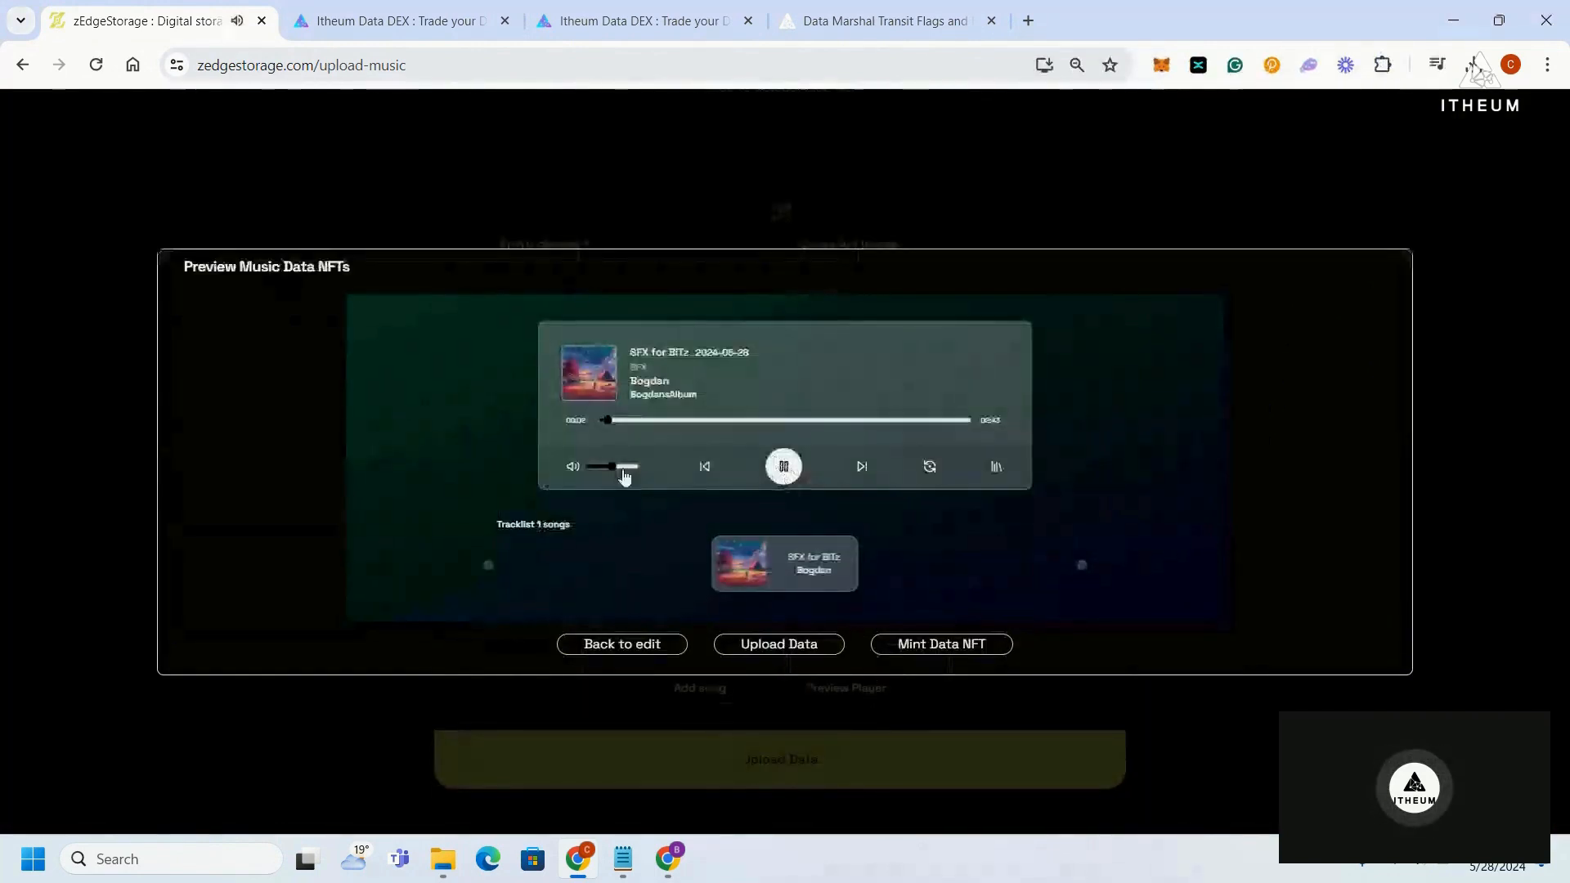
drag(611, 467, 614, 470)
click(783, 466)
click(792, 421)
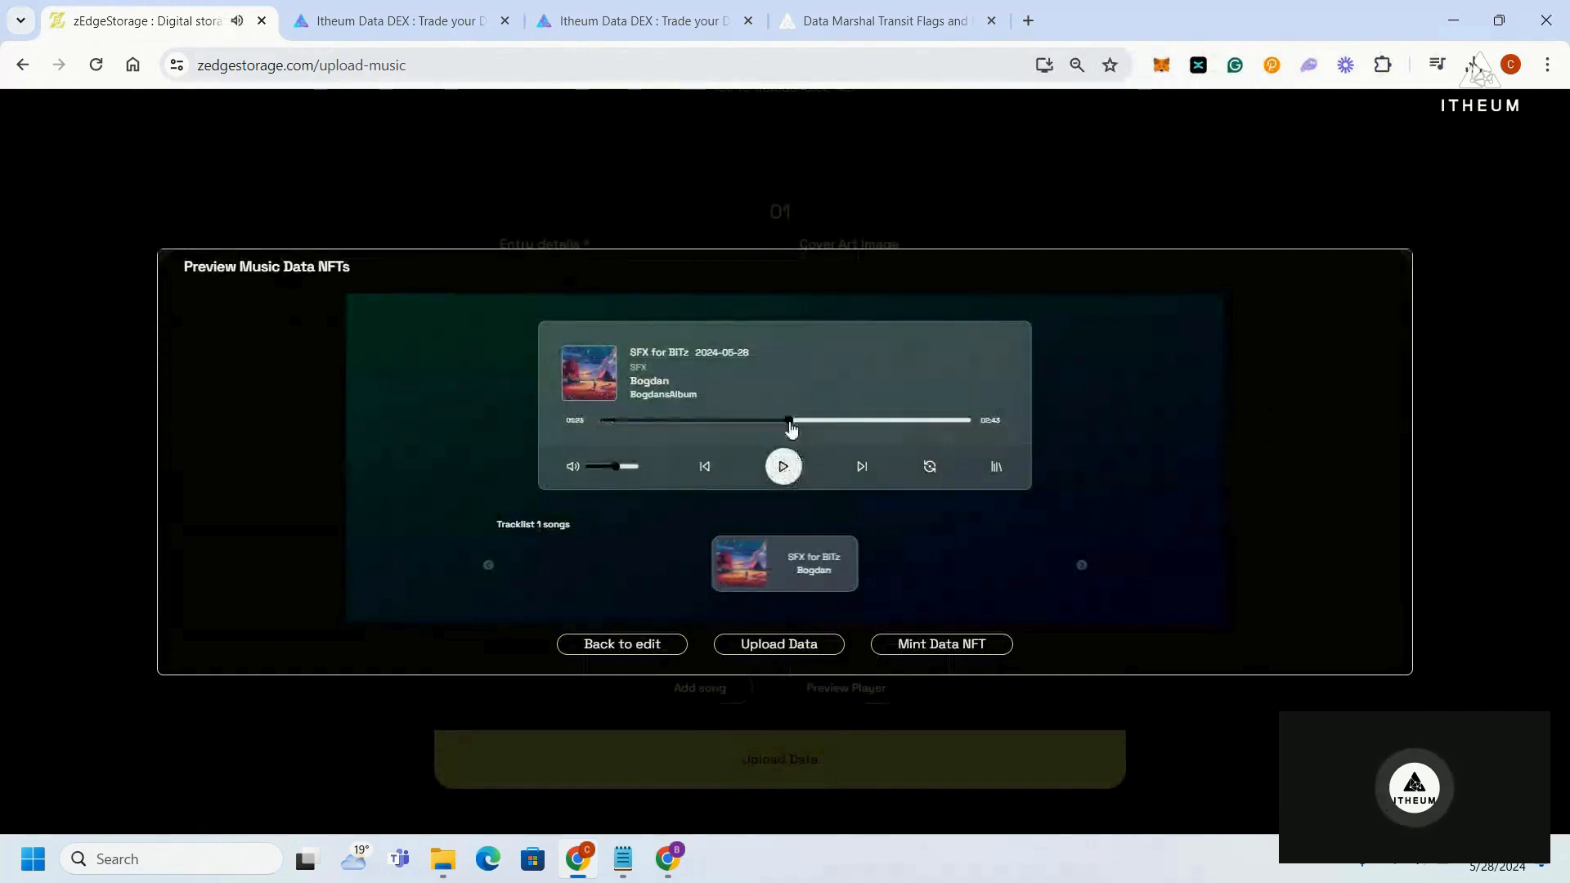
click(787, 467)
click(788, 470)
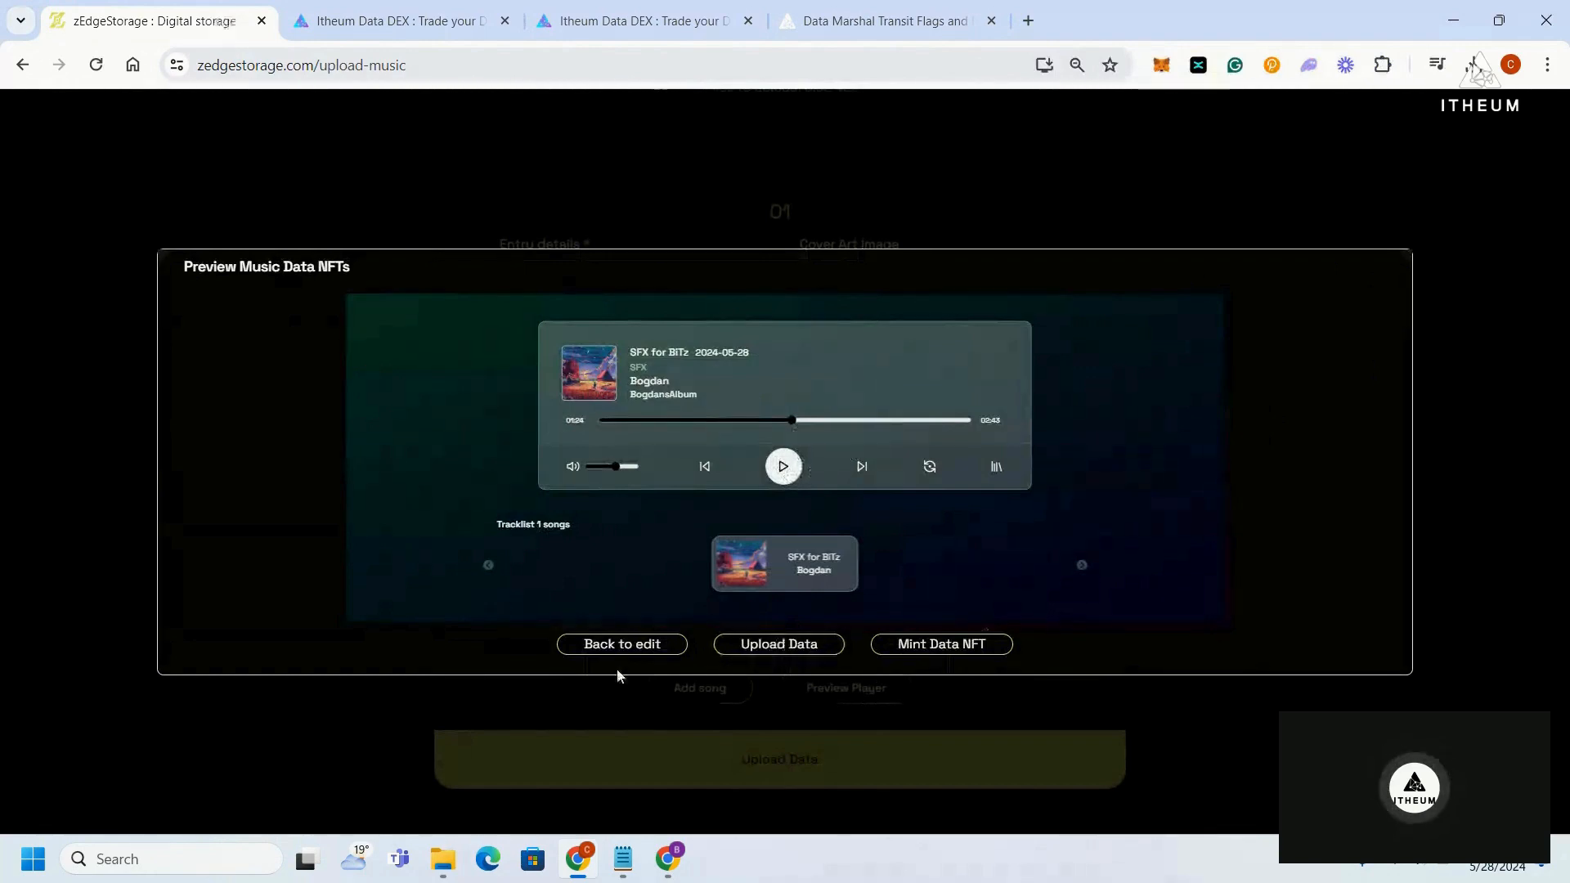
- Return from the preview to the edit form and upload the music data
click(621, 646)
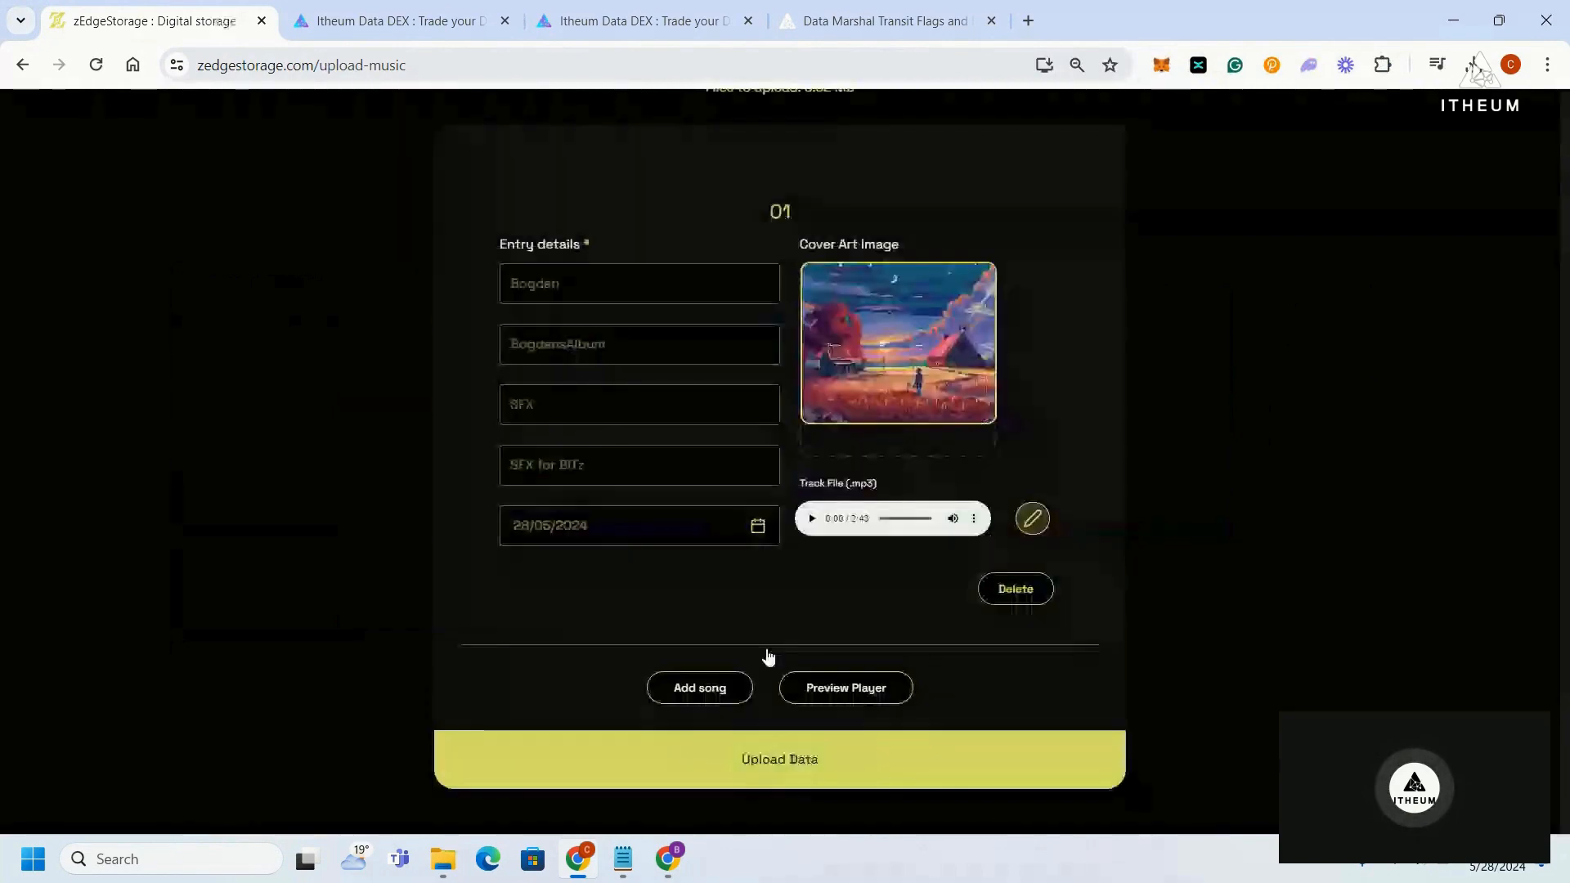
click(803, 766)
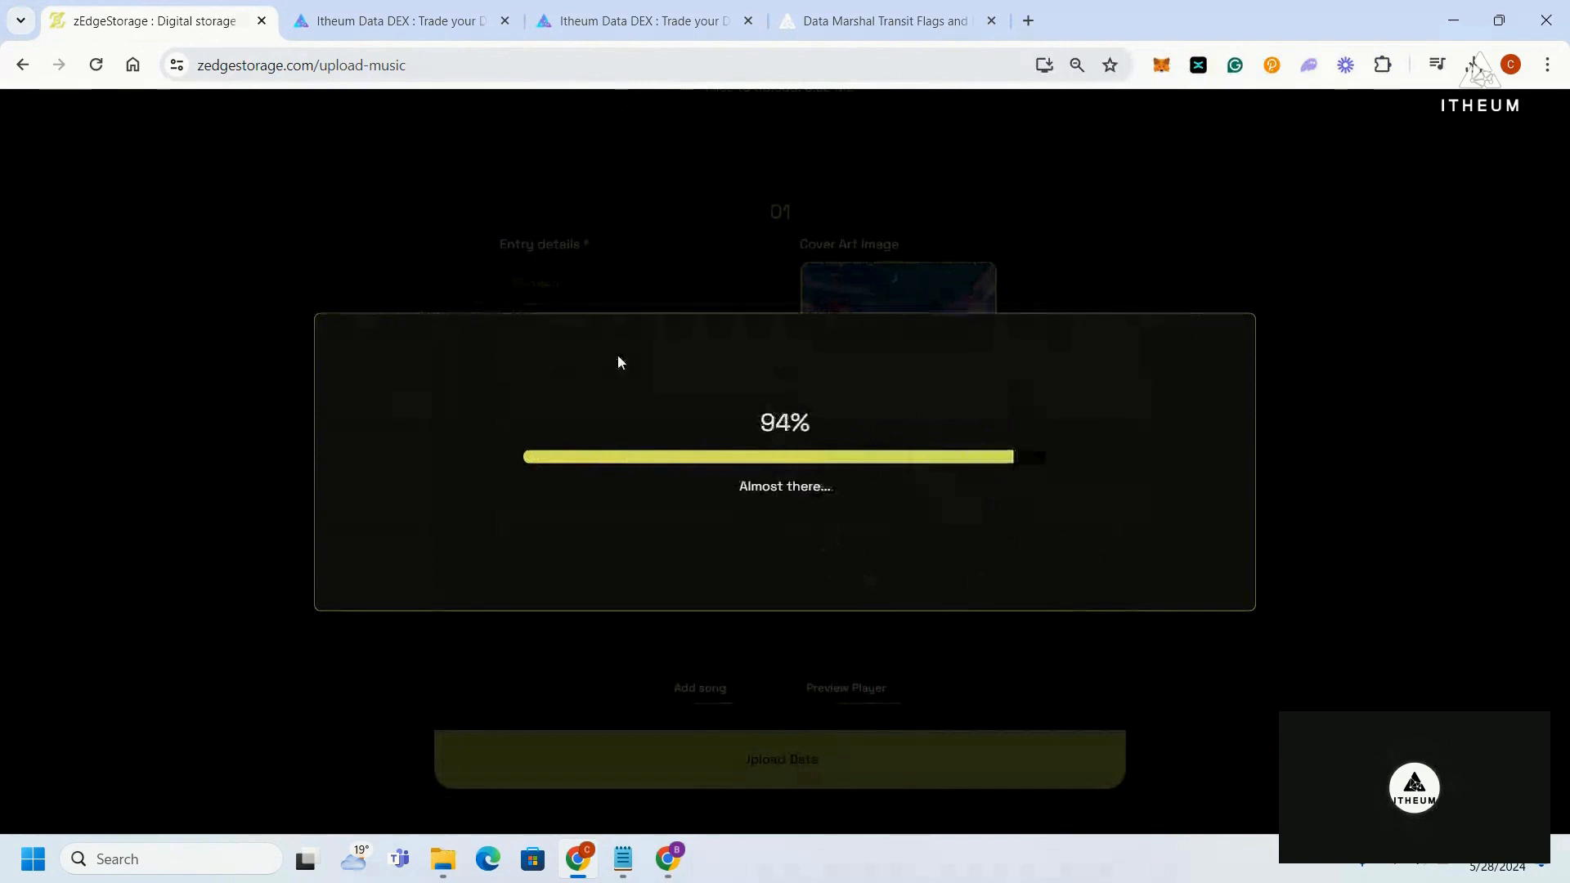
- Switch to the mainnet Data DEX minting form and read the minting fees: anti-spam fee, token lock amount and gas cost
click(642, 18)
scroll(434, 319, up, 2)
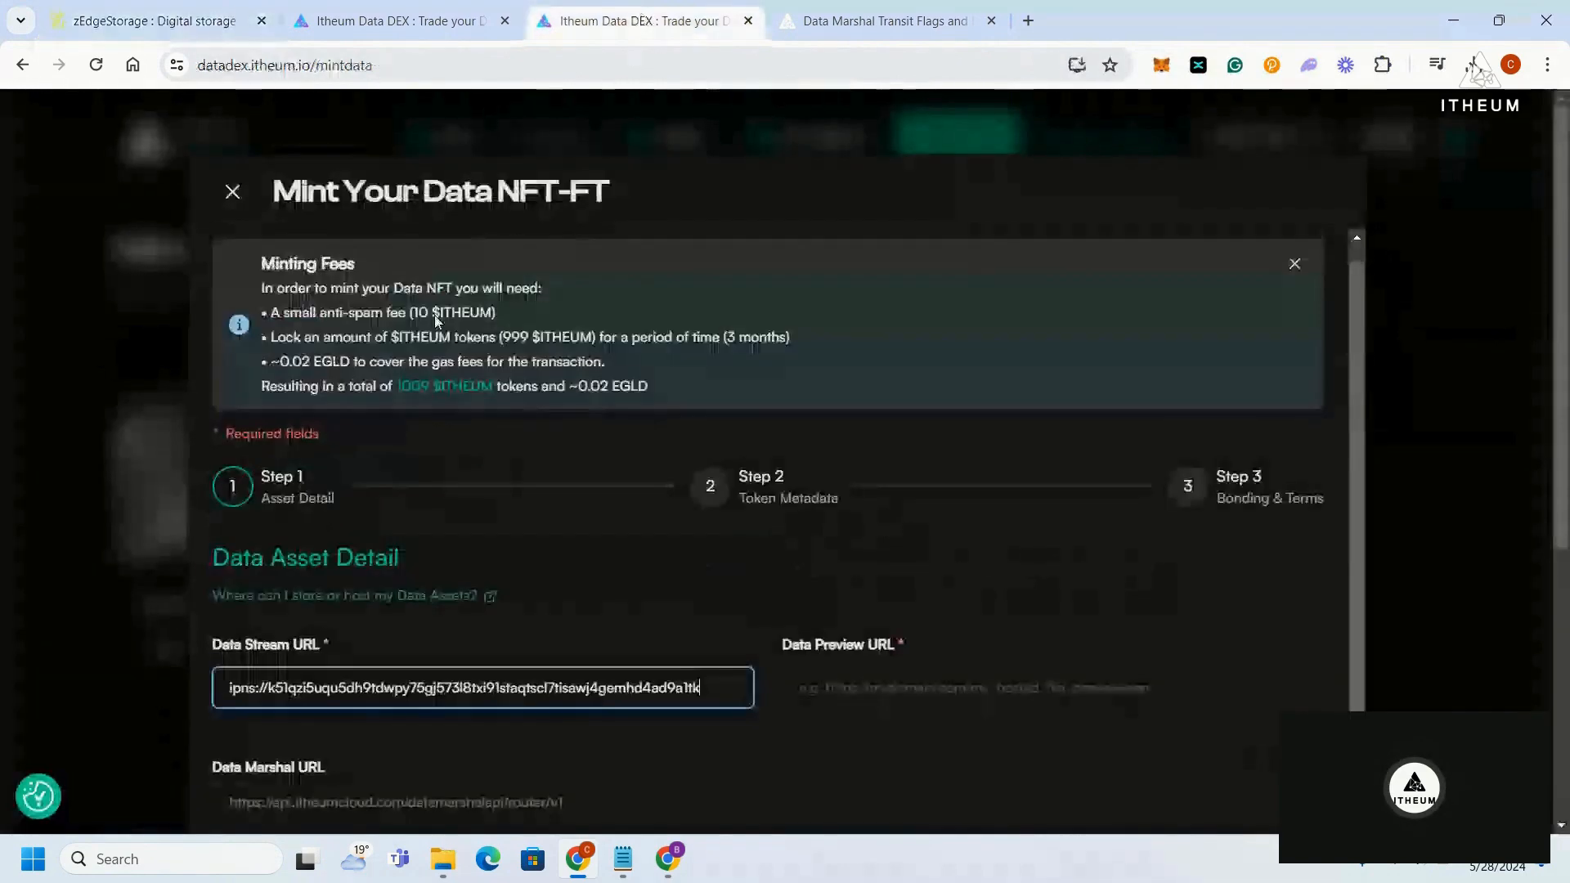
scroll(434, 315, up, 1)
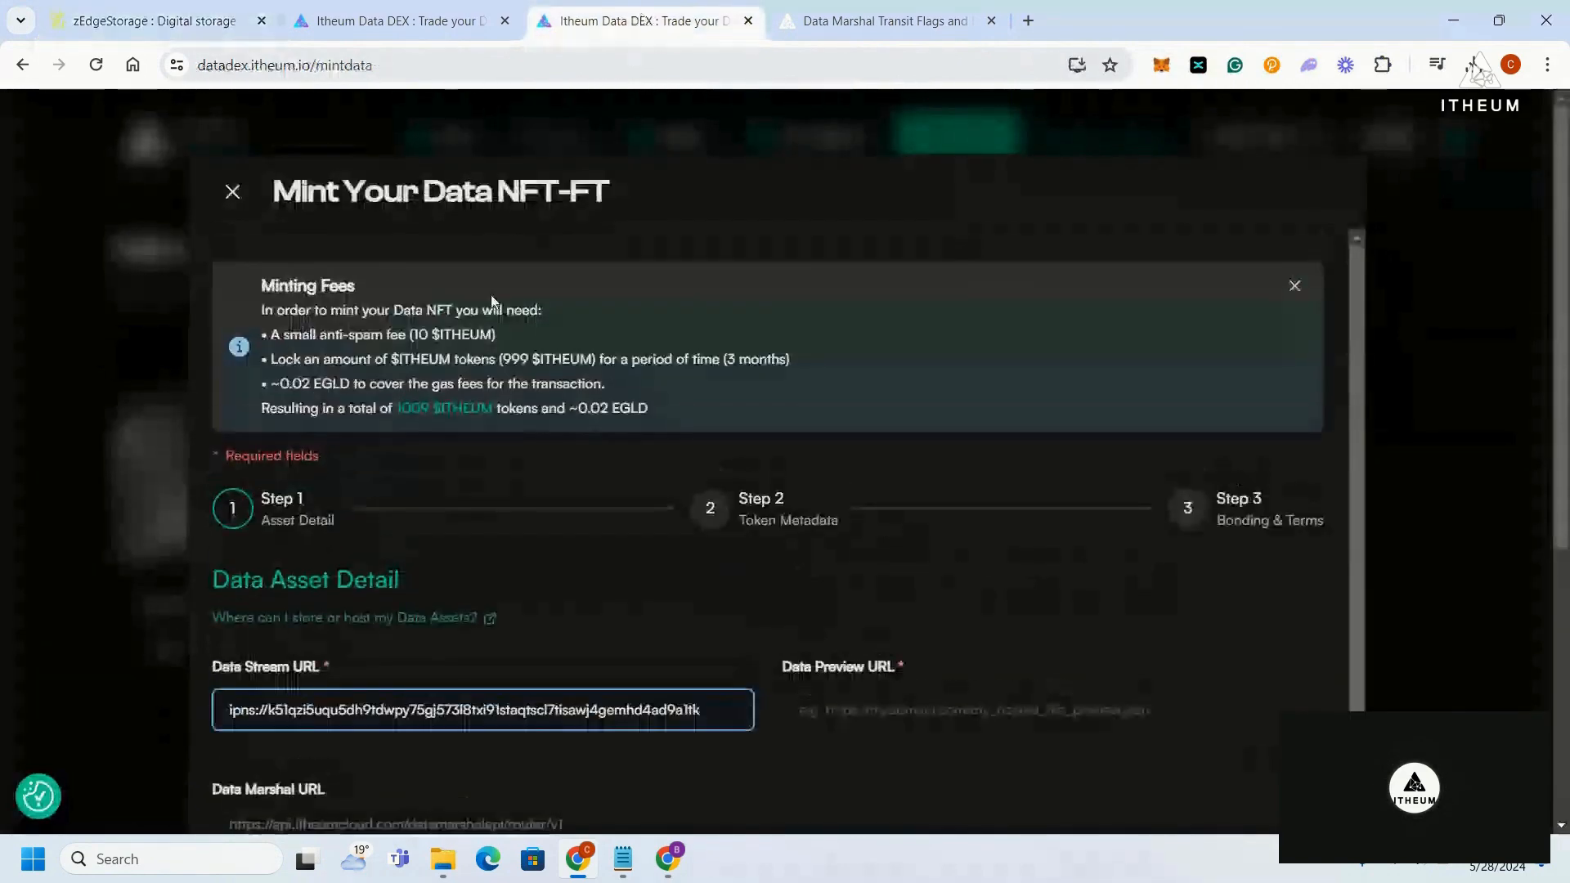
click(265, 280)
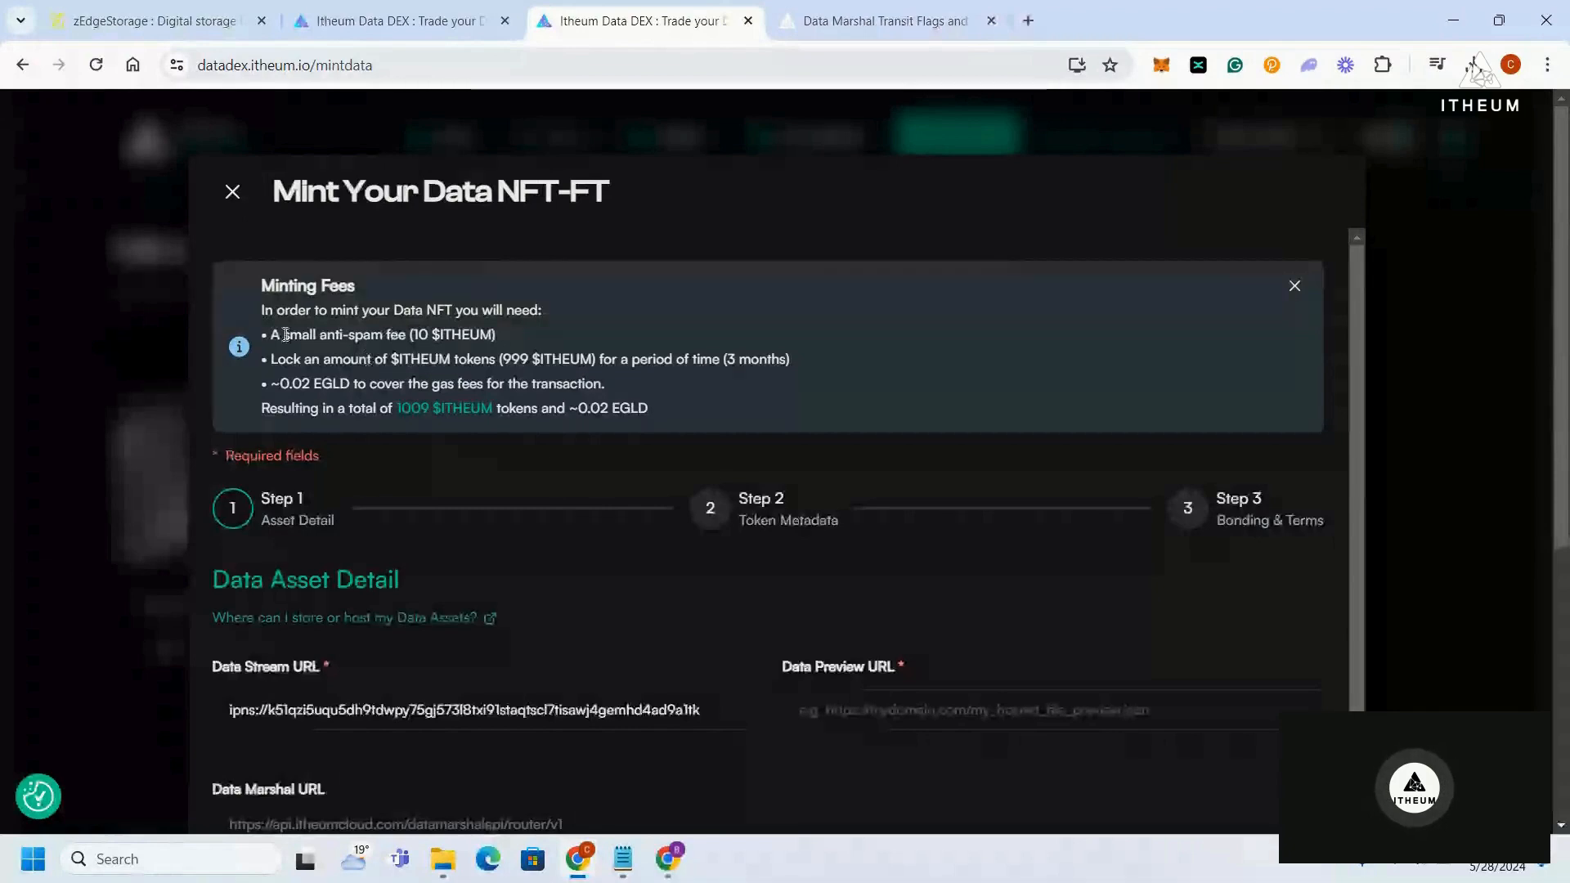
drag(283, 335, 429, 336)
click(447, 335)
click(287, 358)
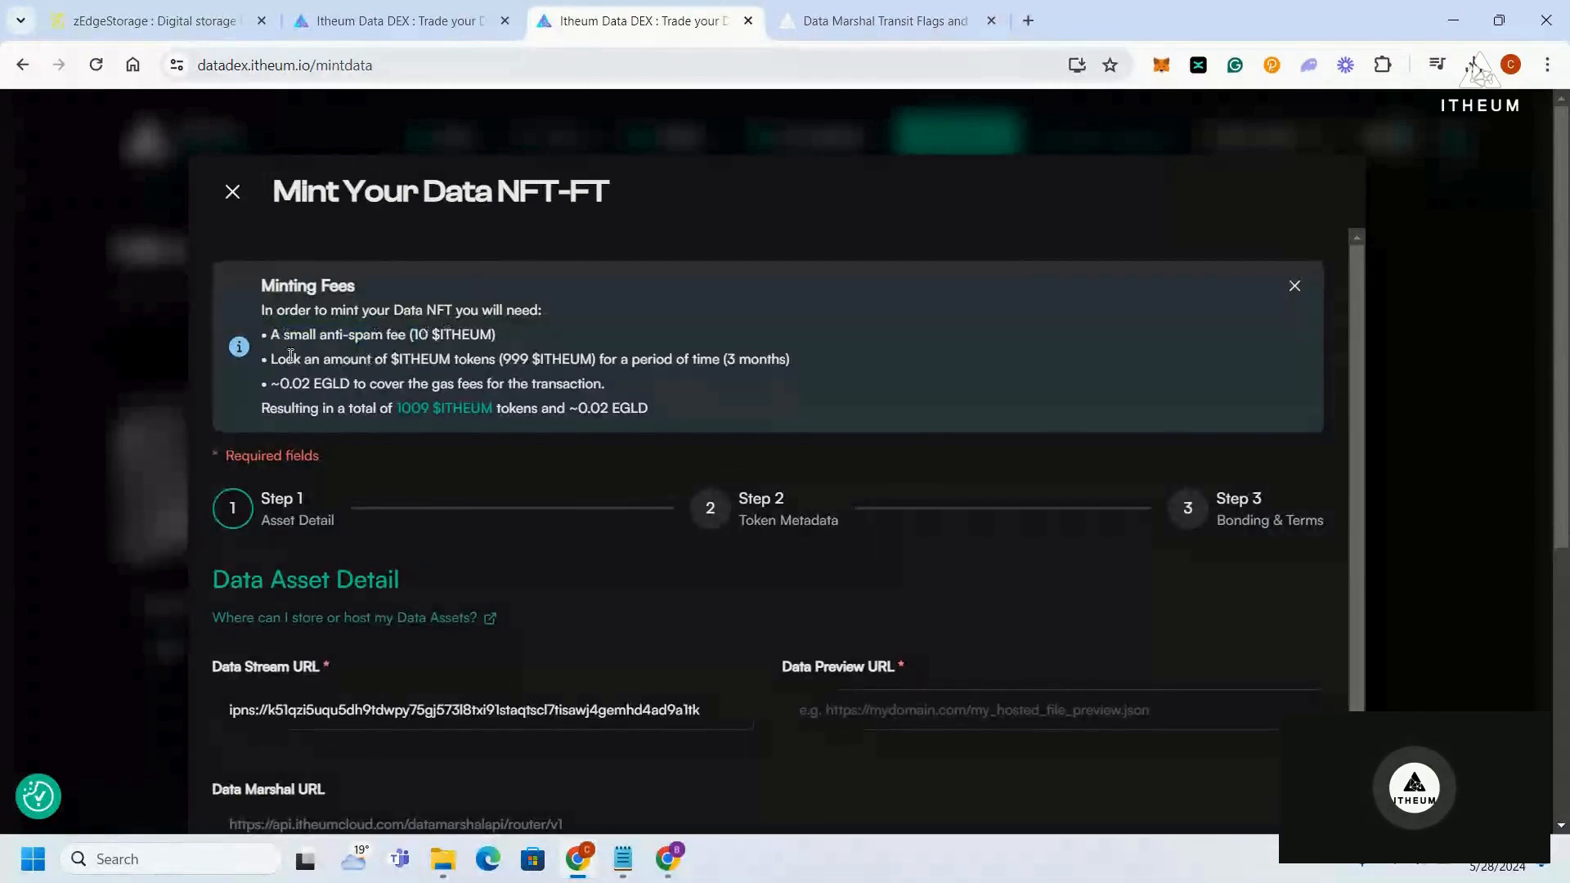
drag(287, 359, 315, 359)
click(317, 359)
click(527, 360)
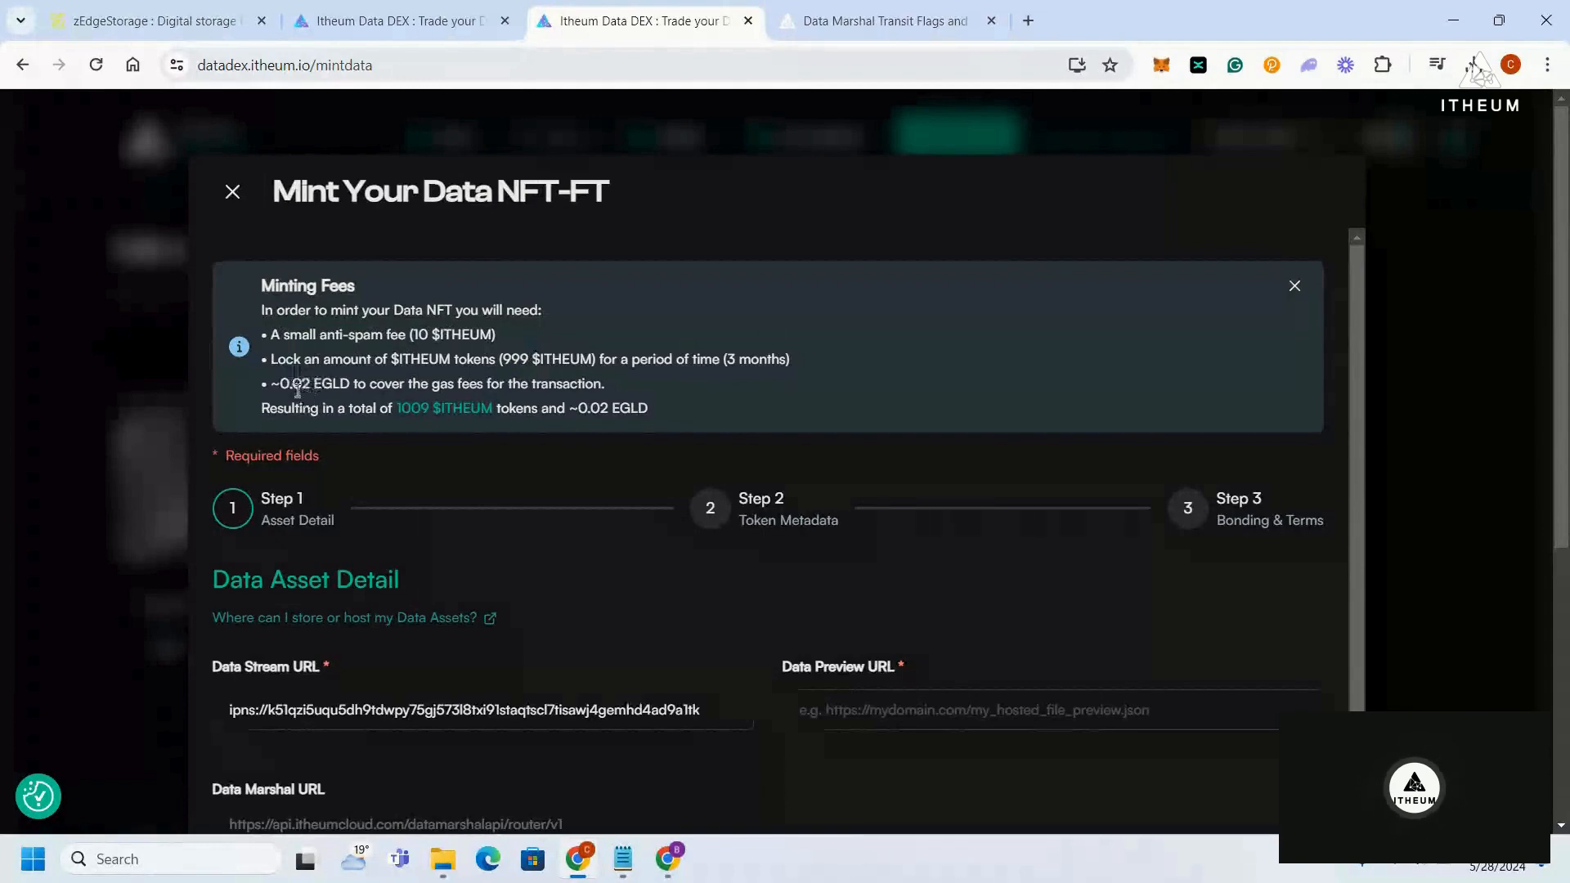
scroll(365, 401, down, 1)
scroll(366, 401, down, 1)
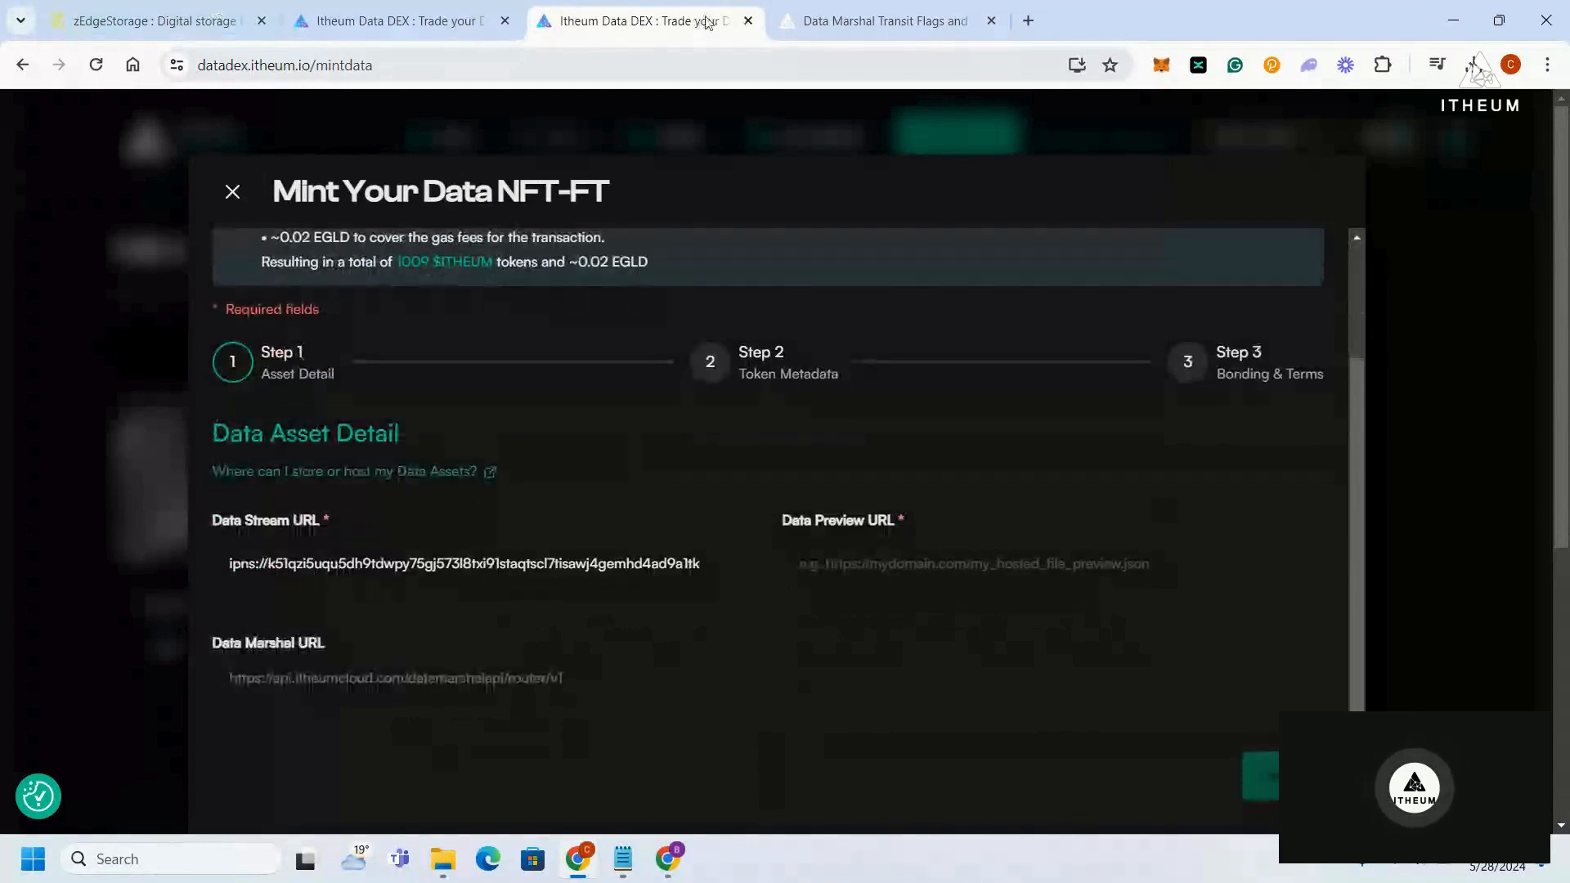
- Close the mainnet minting page, return to zEdgeStorage and copy the uploaded asset's IPNS location
key(ctrl+Tab)
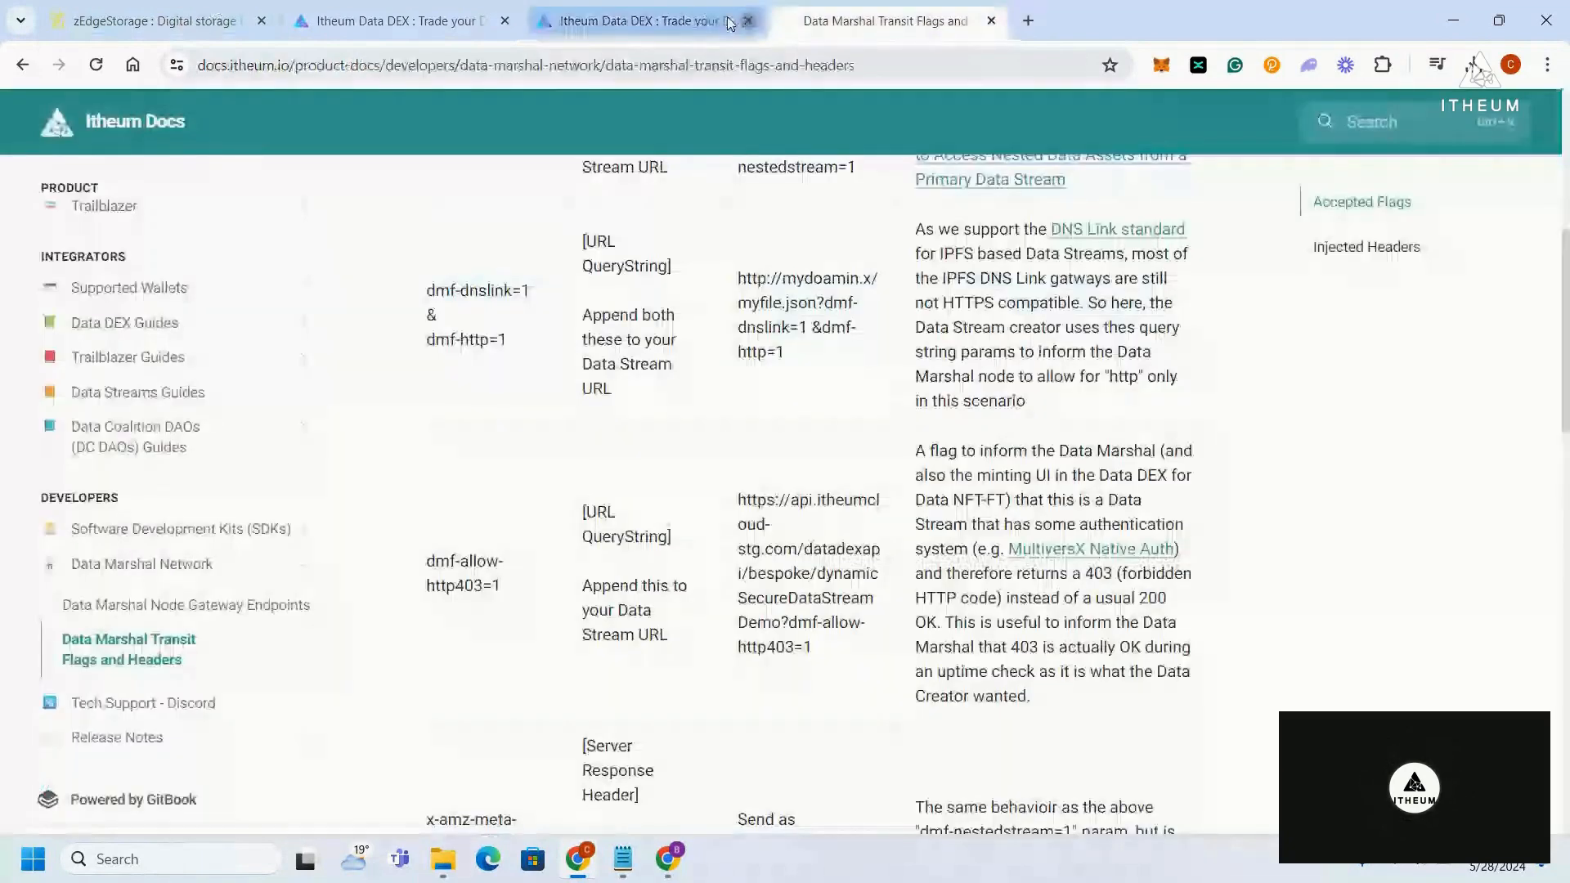
click(748, 22)
click(392, 22)
key(ctrl+shift+Tab)
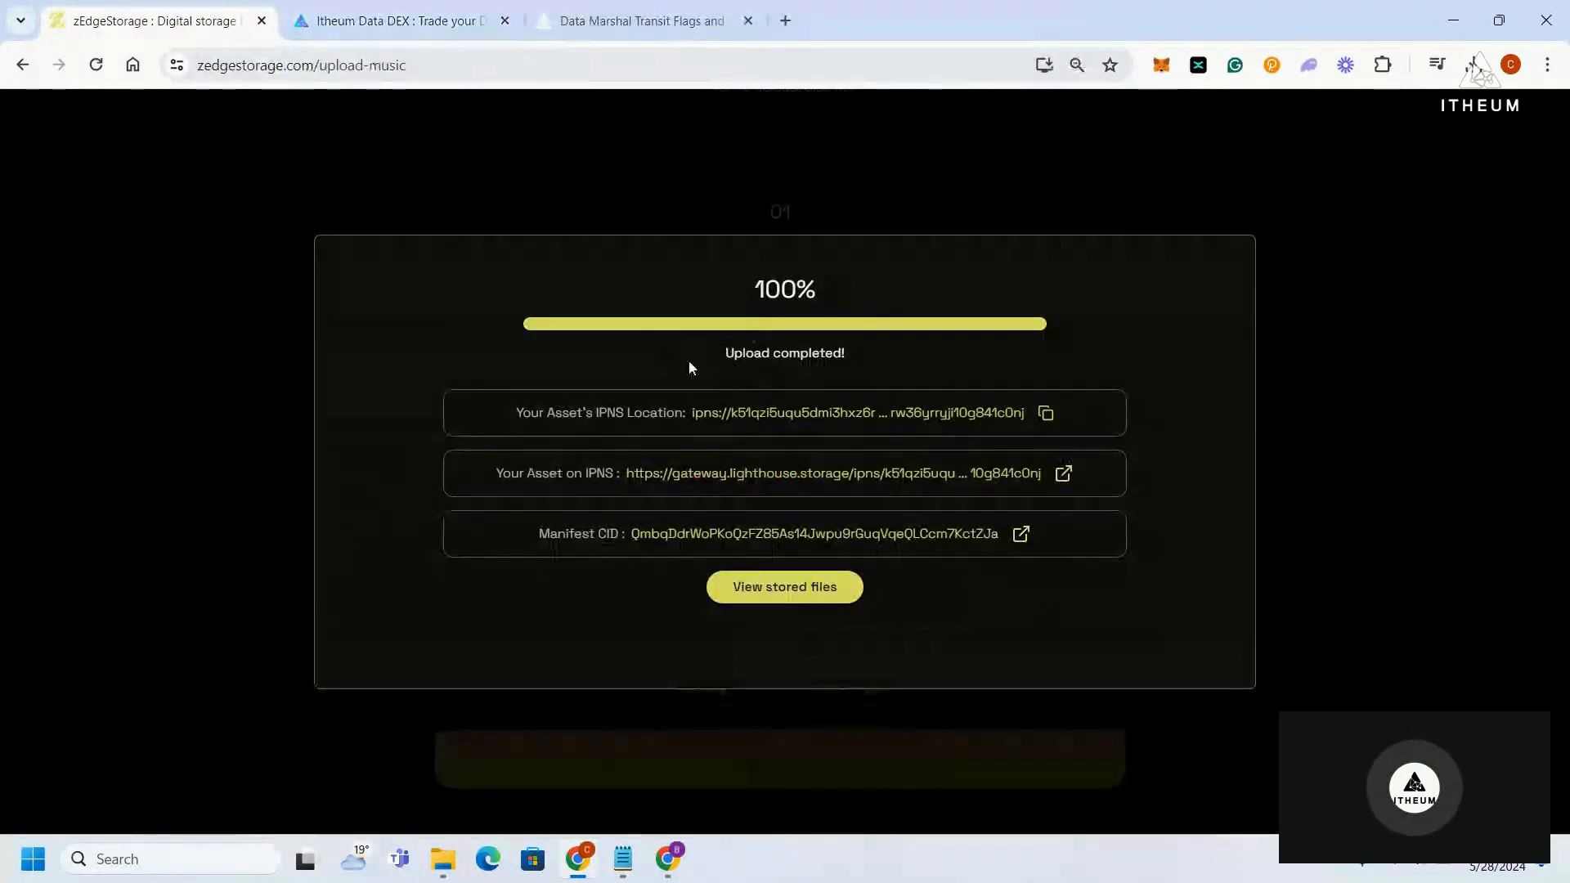
mouse_move(515, 417)
drag(513, 413, 677, 415)
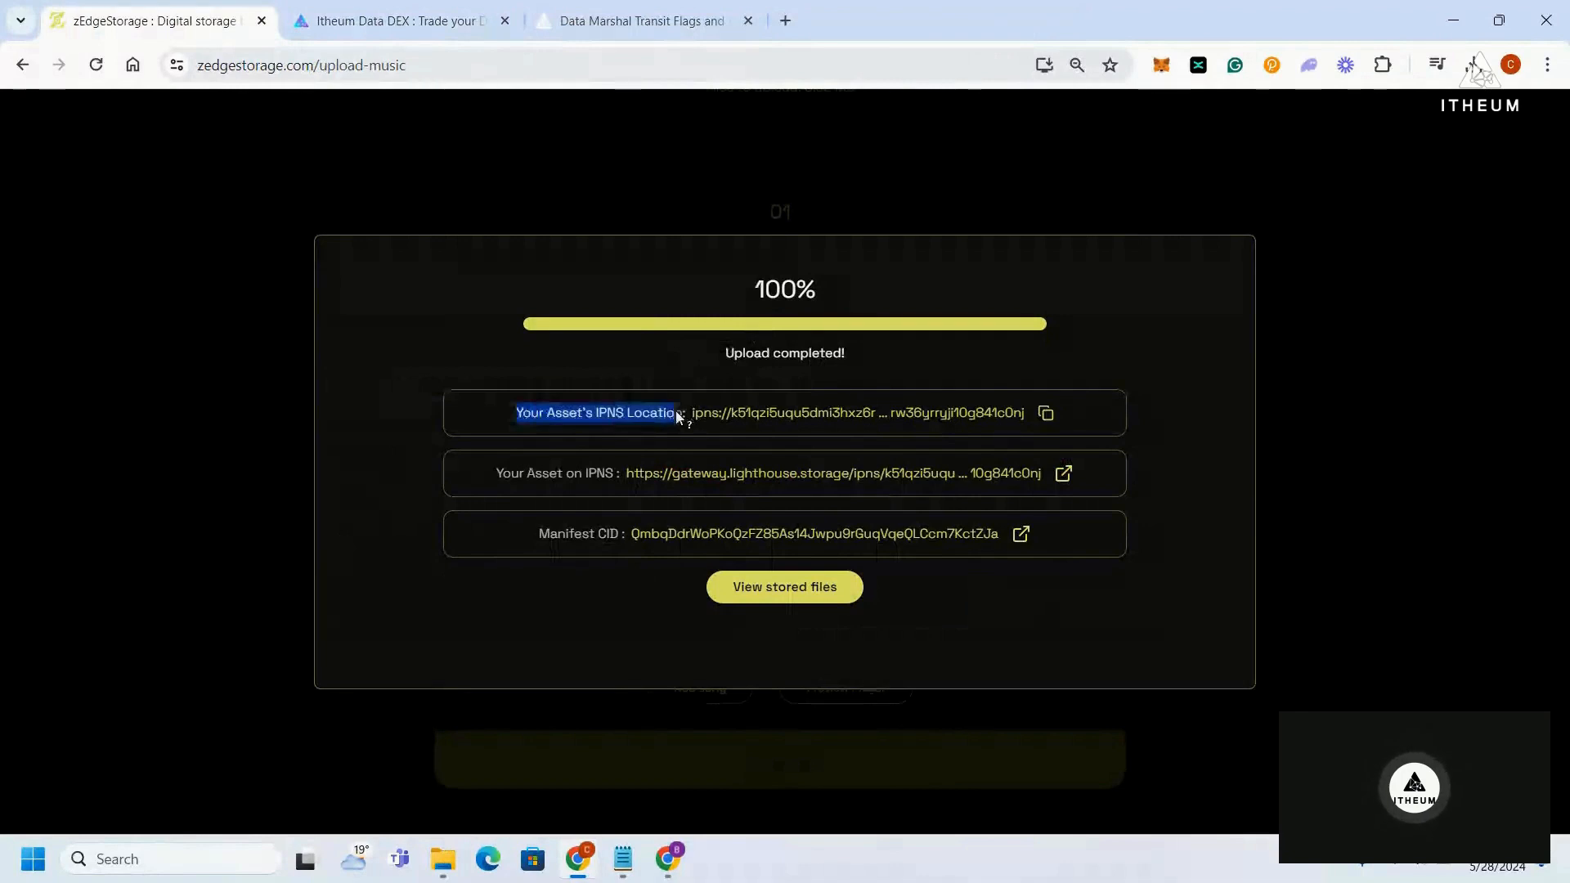
click(1101, 413)
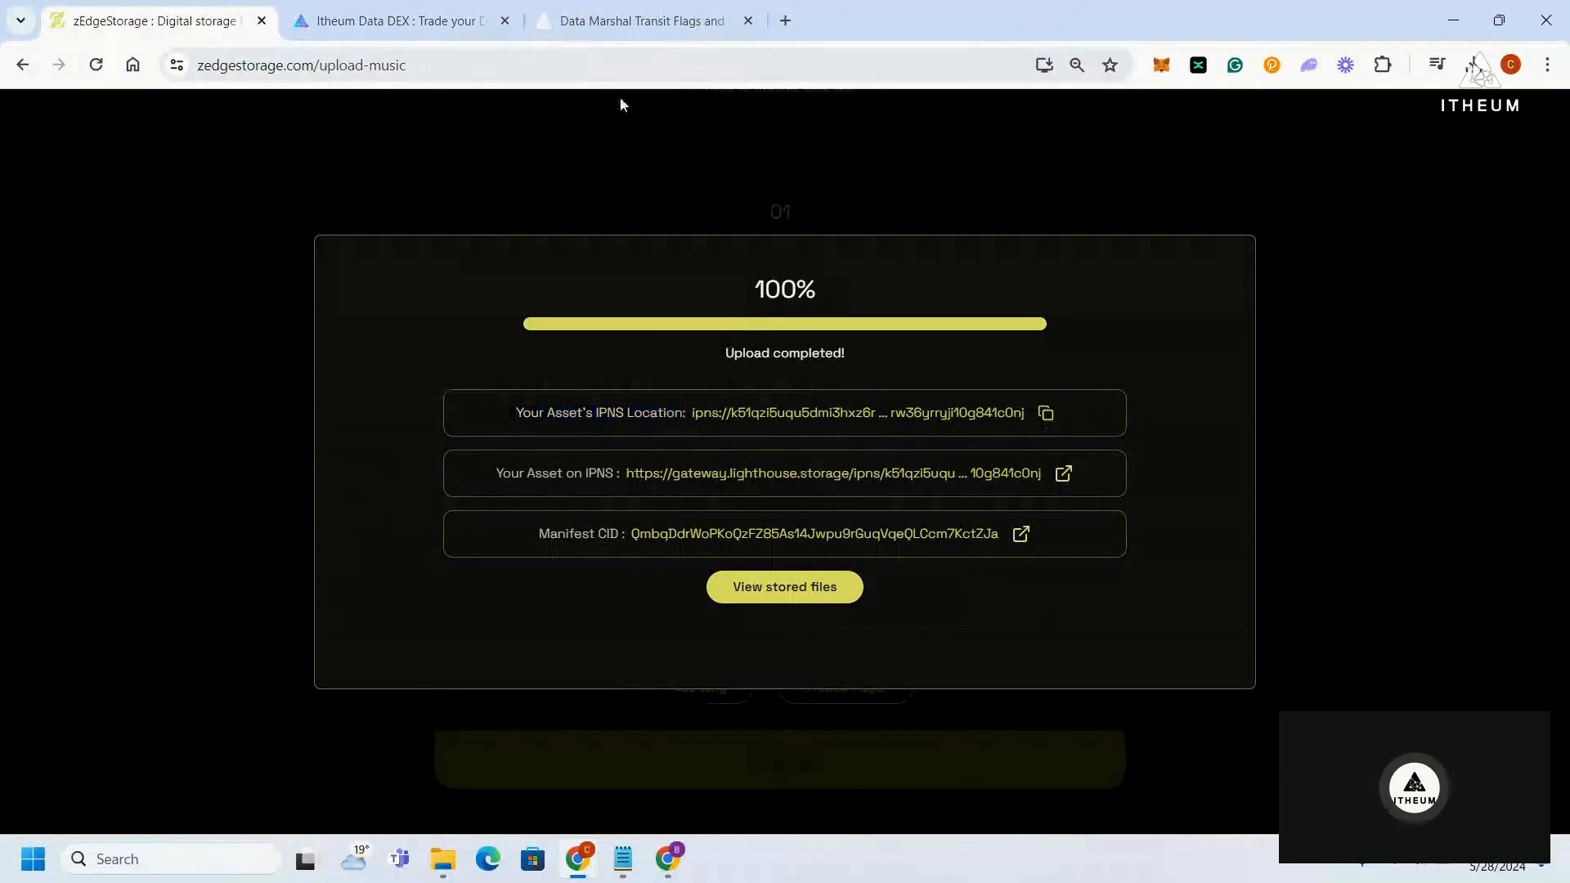
- Connect the DeFi Wallet on the test Itheum Data DEX and open the Data NFT-FT minting form
click(472, 31)
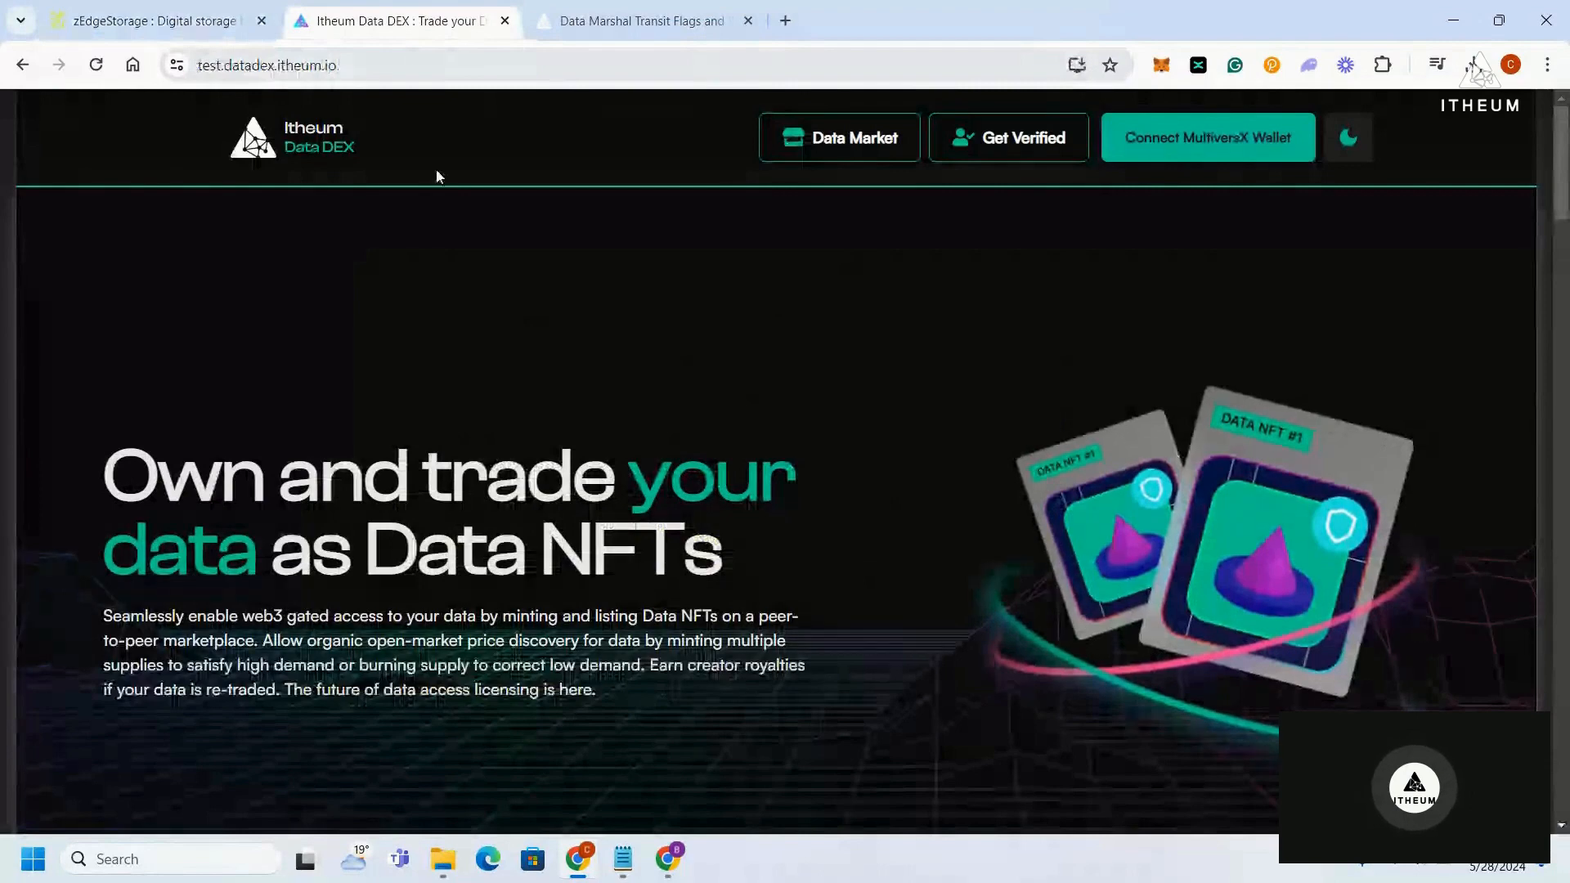
click(1154, 152)
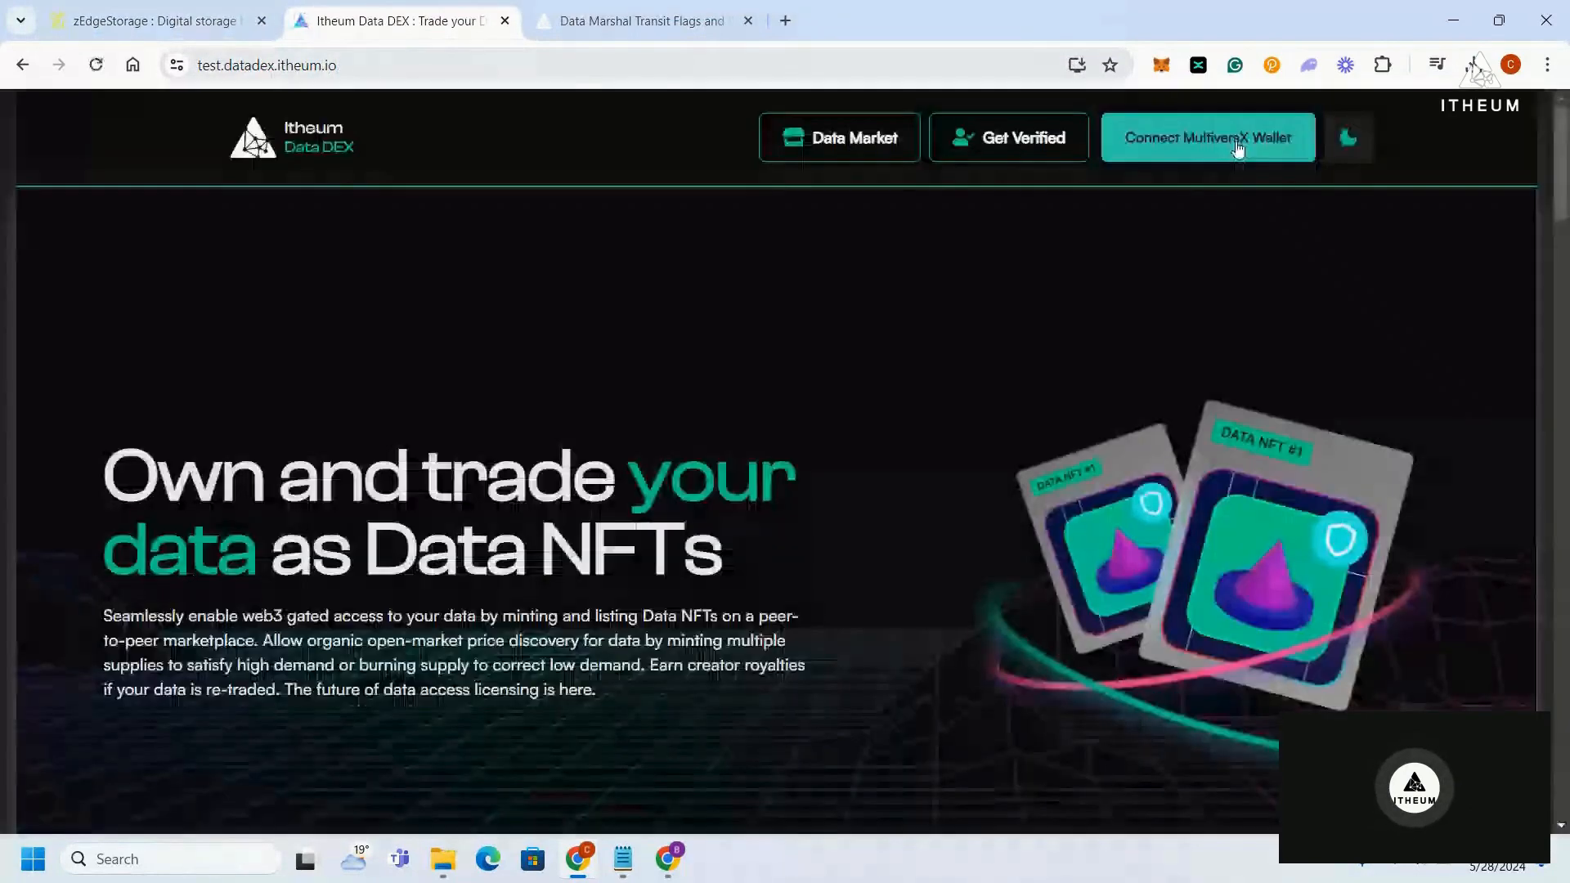
click(1238, 146)
click(967, 387)
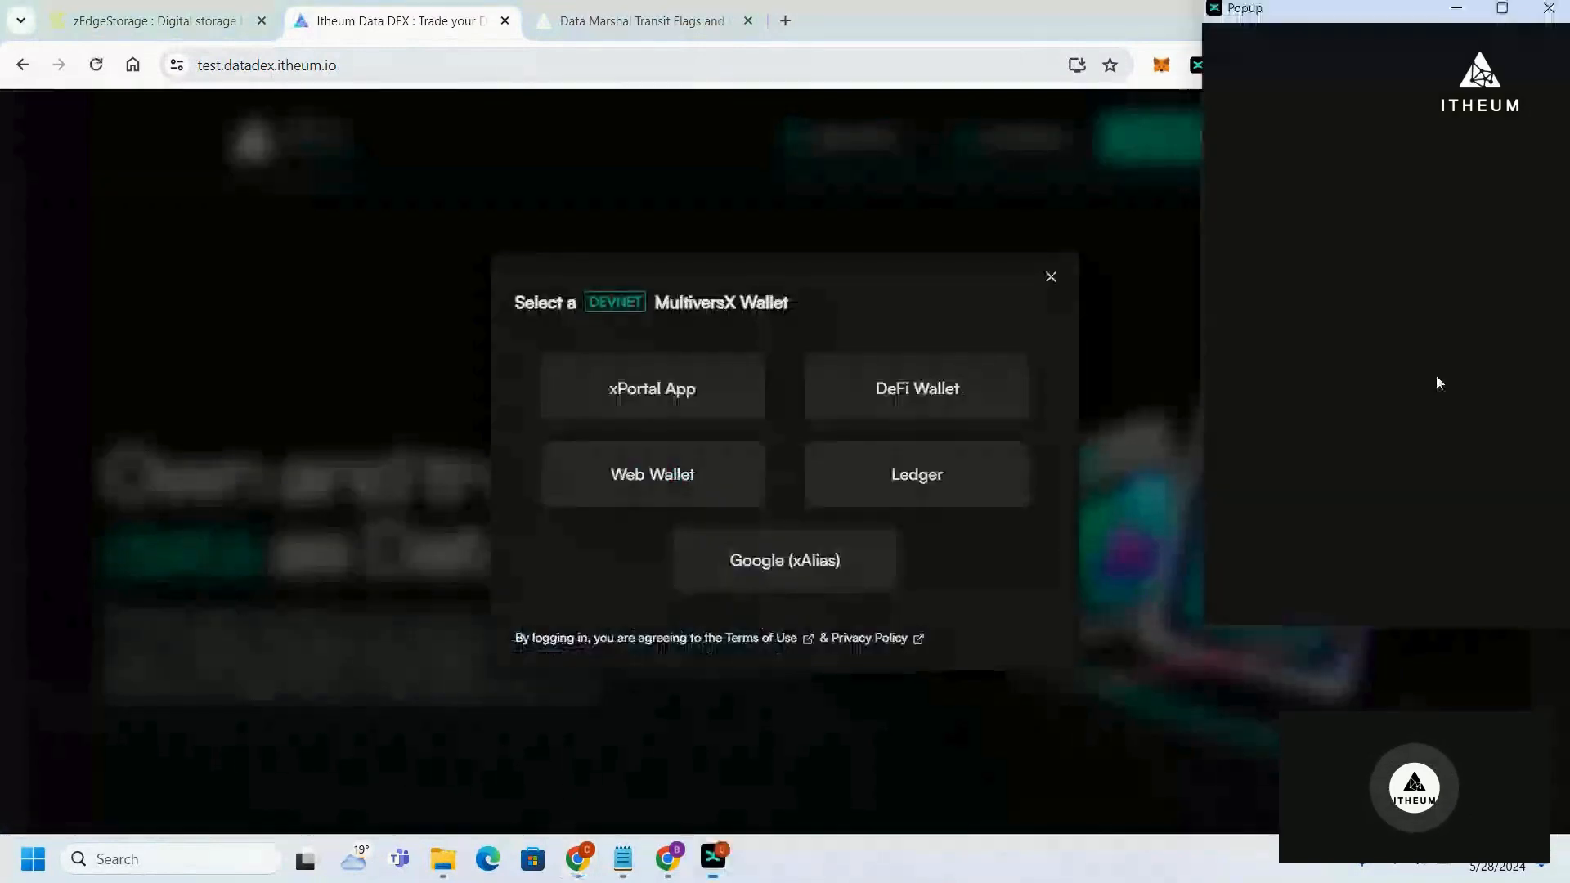
click(1521, 604)
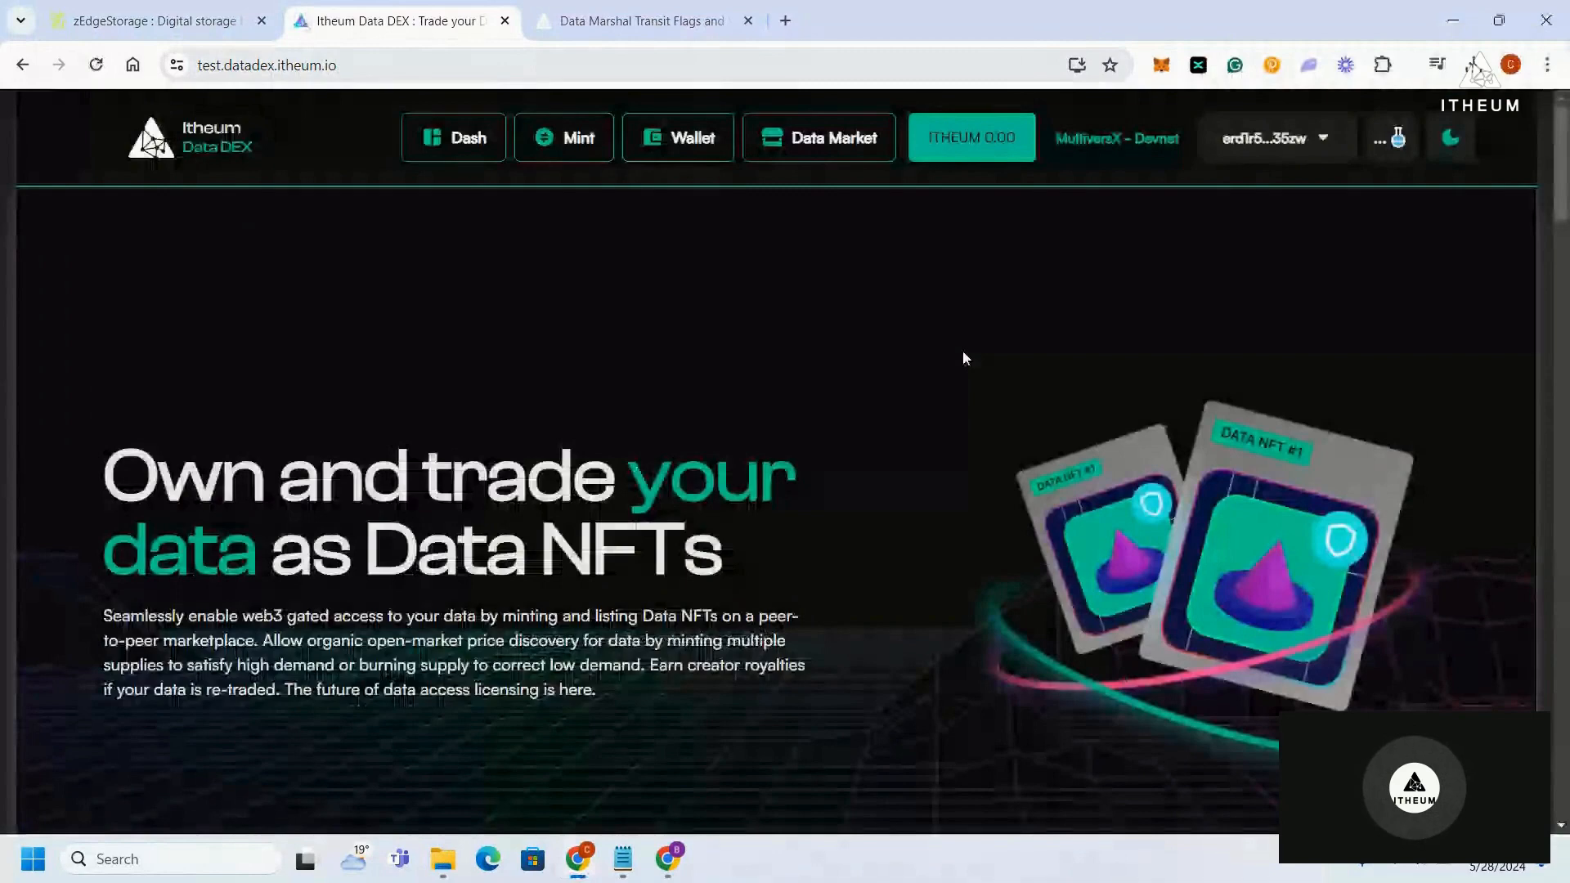
click(575, 147)
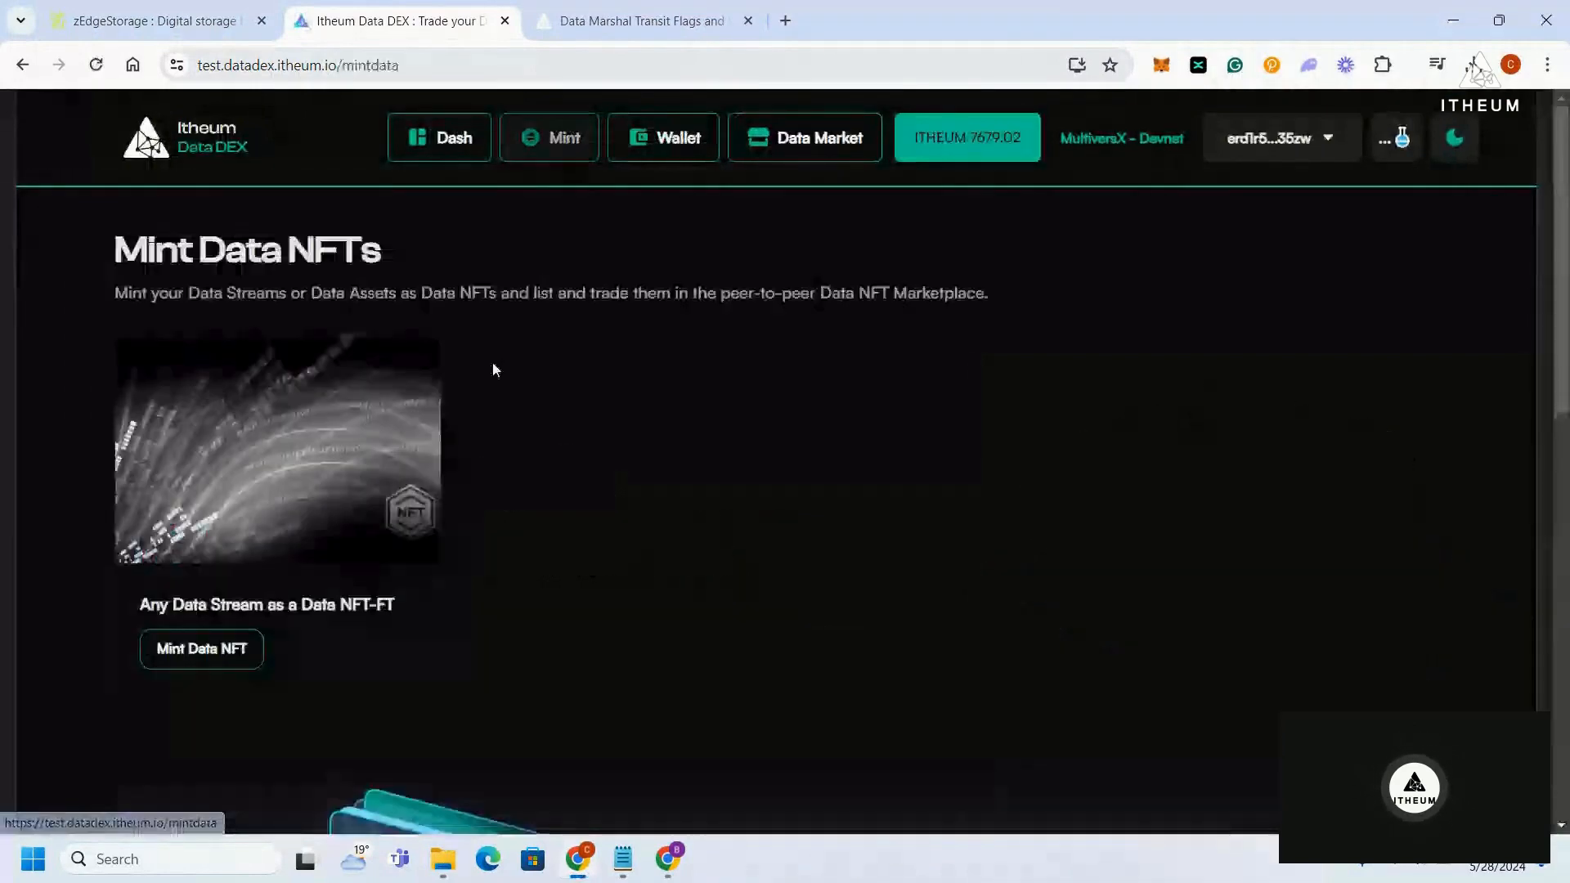
click(210, 656)
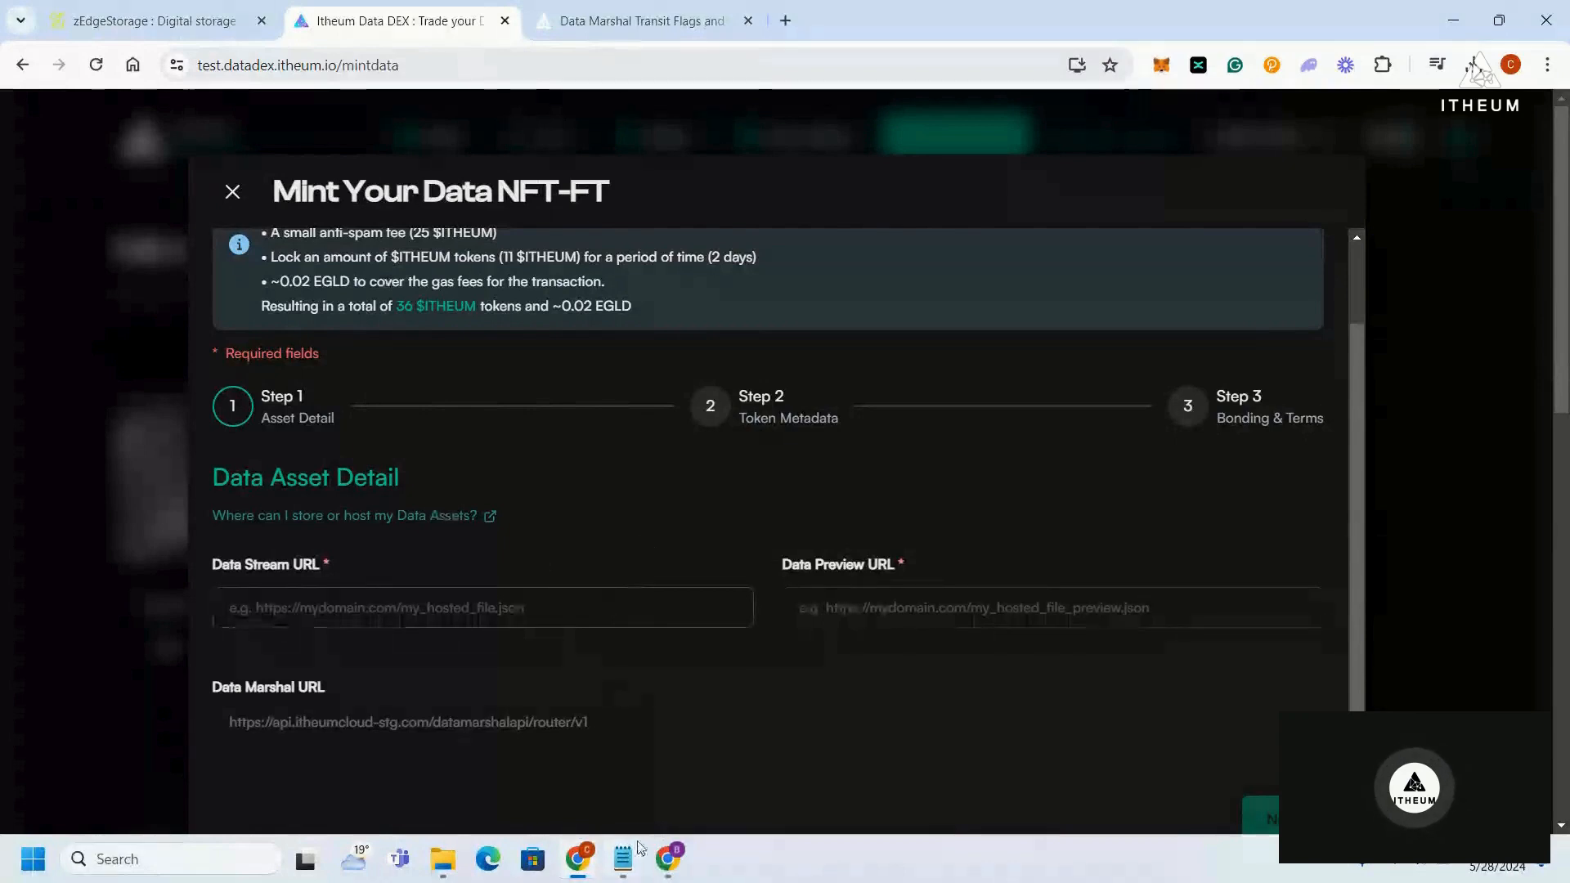
- Switch to the Notepad notes and paste the copied IPNS location after "Data Stream URL:"
click(623, 859)
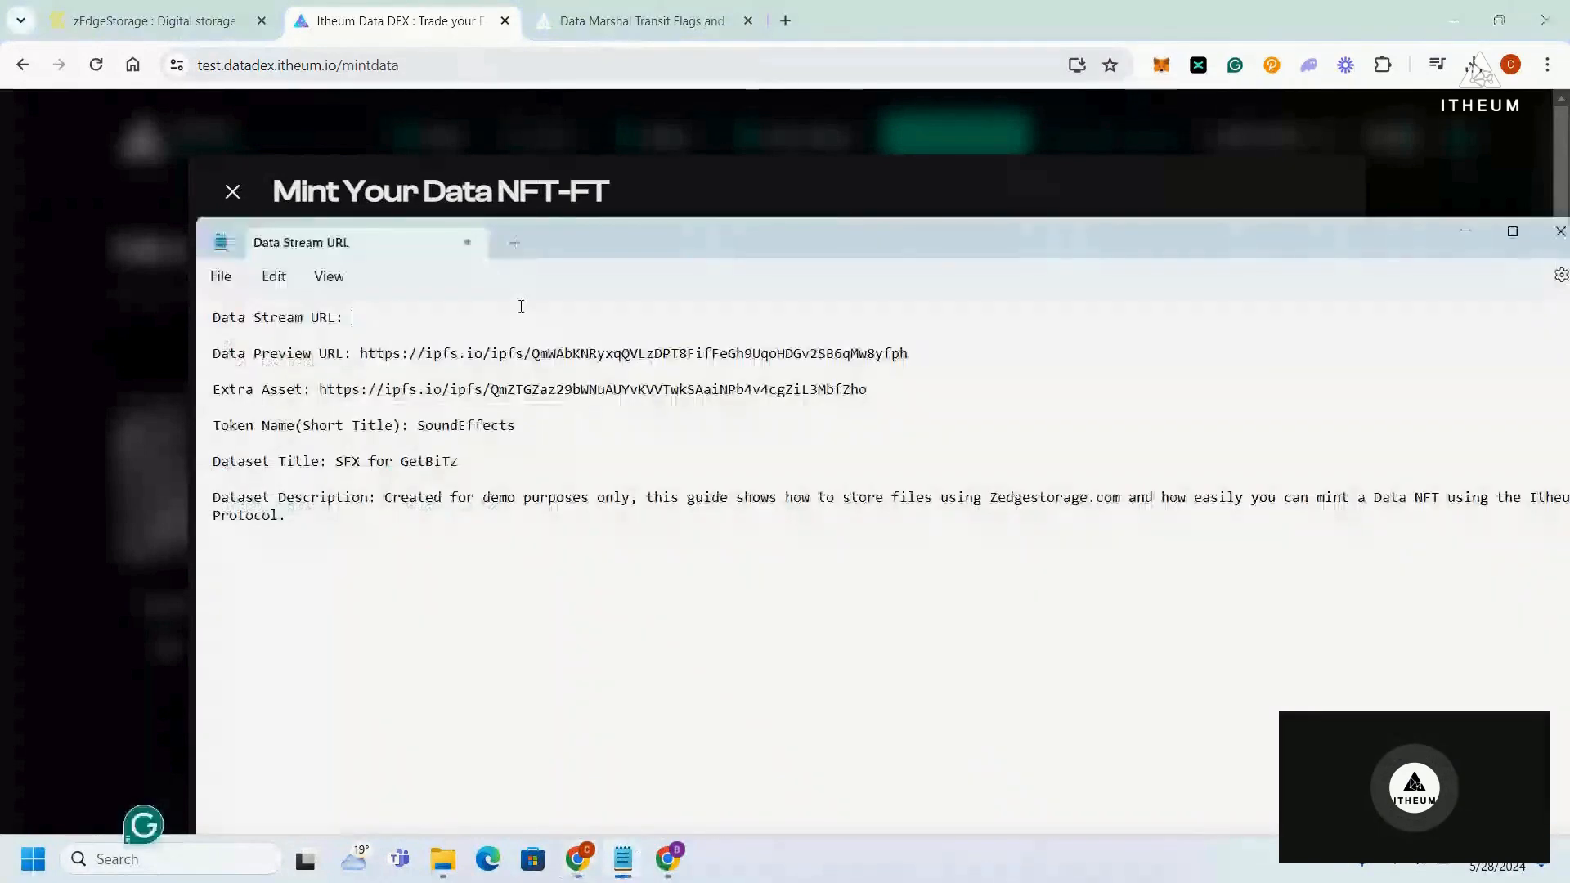
key(ctrl+v)
click(54, 482)
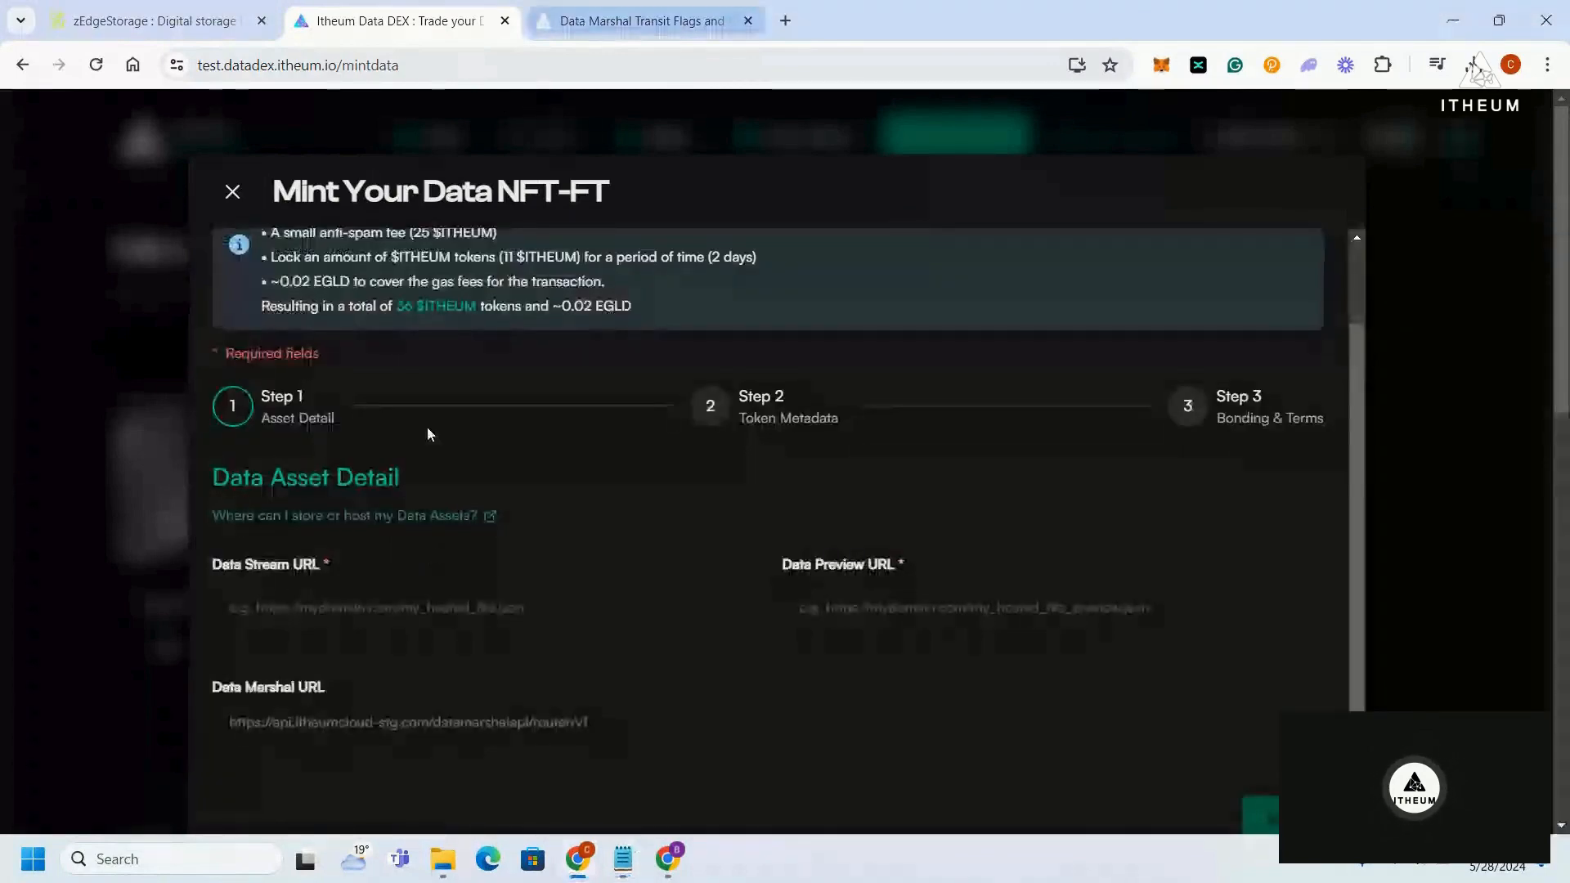
- Copy the "?dmf-nestedstream=1" flag from the Itheum Docs nested stream example and append it to the Data Stream URL in the Notepad notes
key(ctrl+Tab)
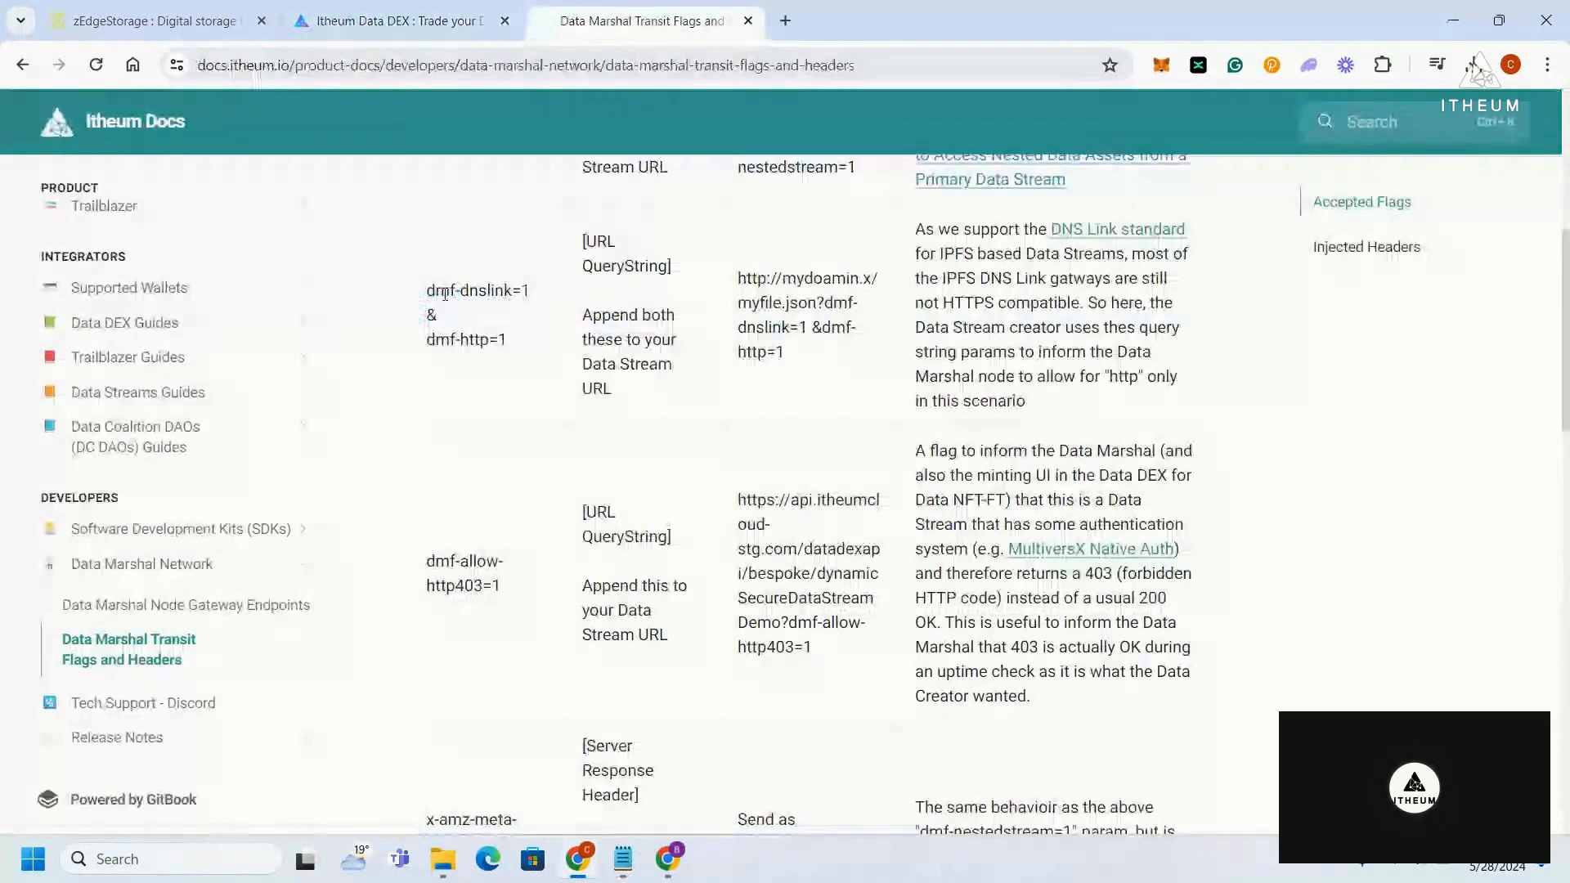
scroll(445, 295, up, 1)
scroll(652, 347, up, 2)
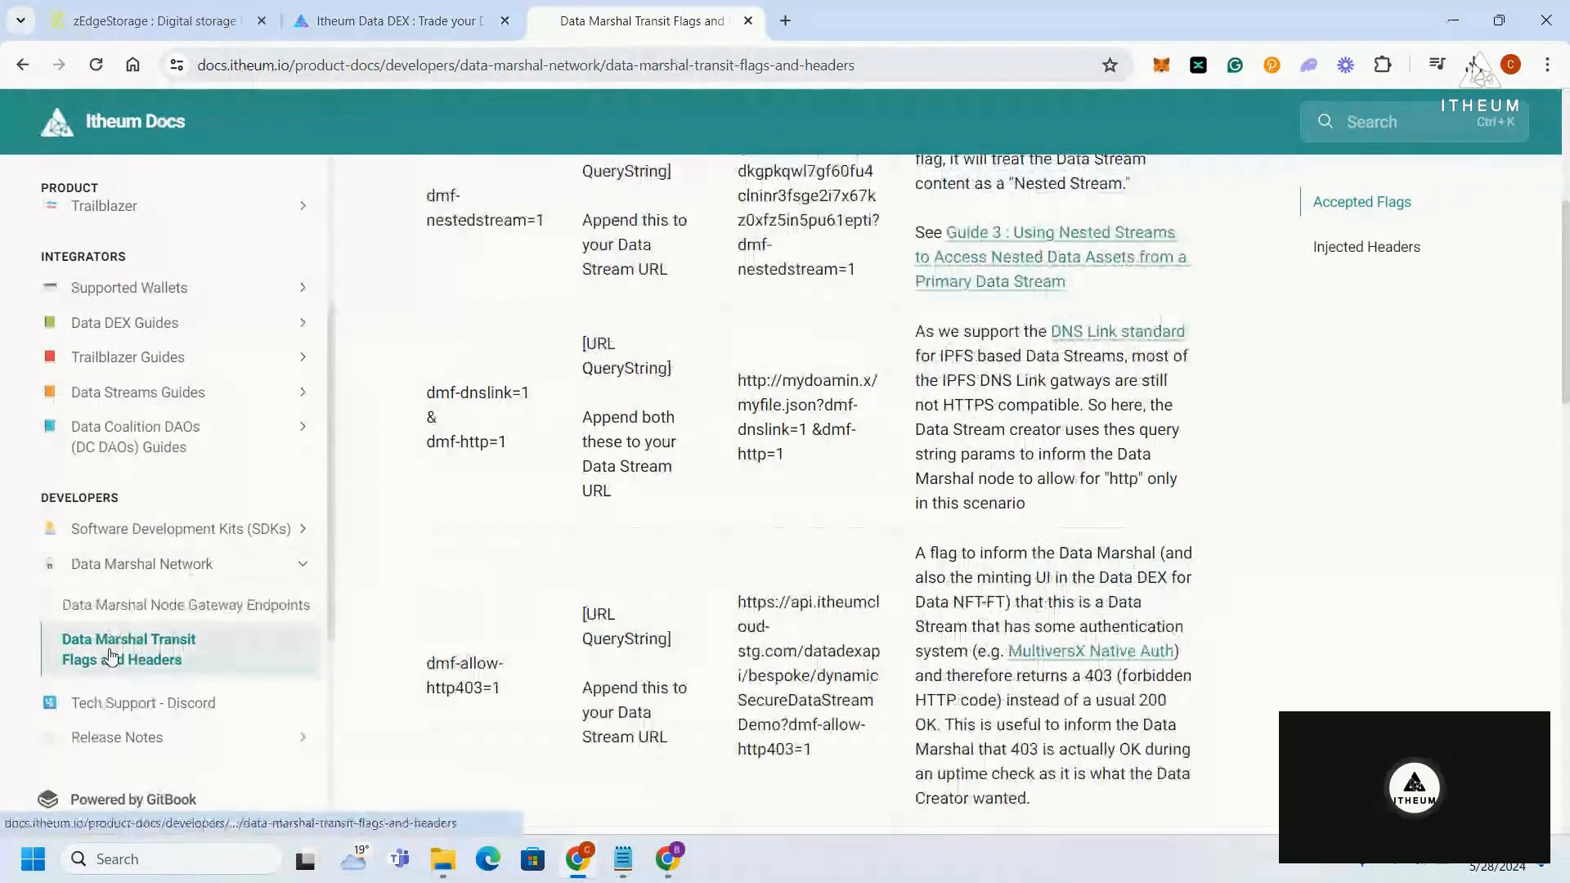
scroll(552, 446, up, 5)
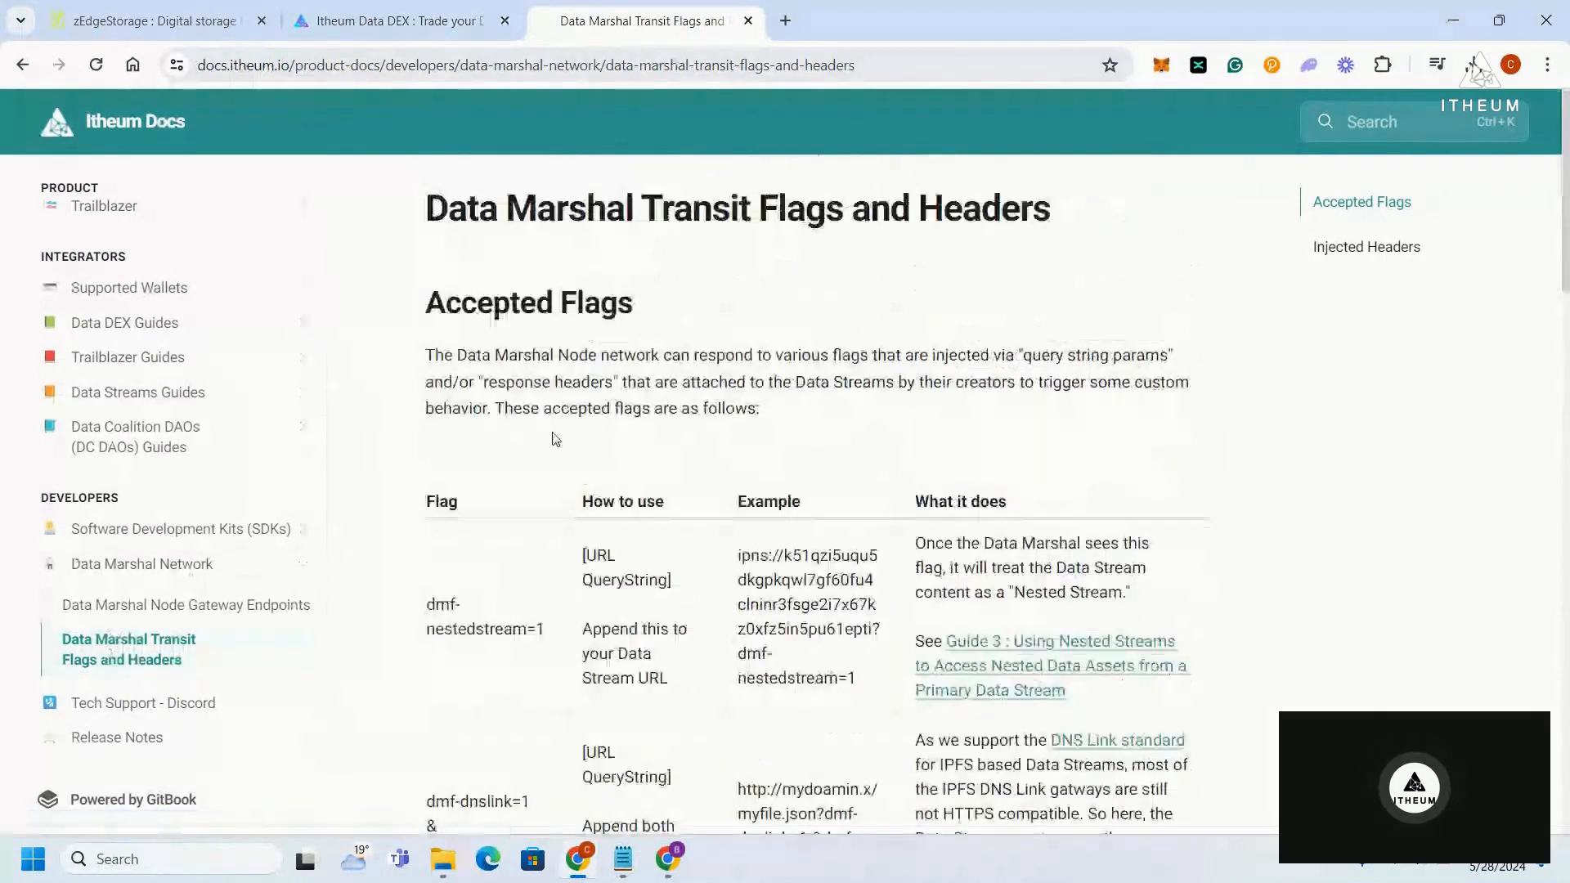
drag(546, 629, 427, 609)
click(816, 669)
drag(857, 675, 872, 630)
key(ctrl+c)
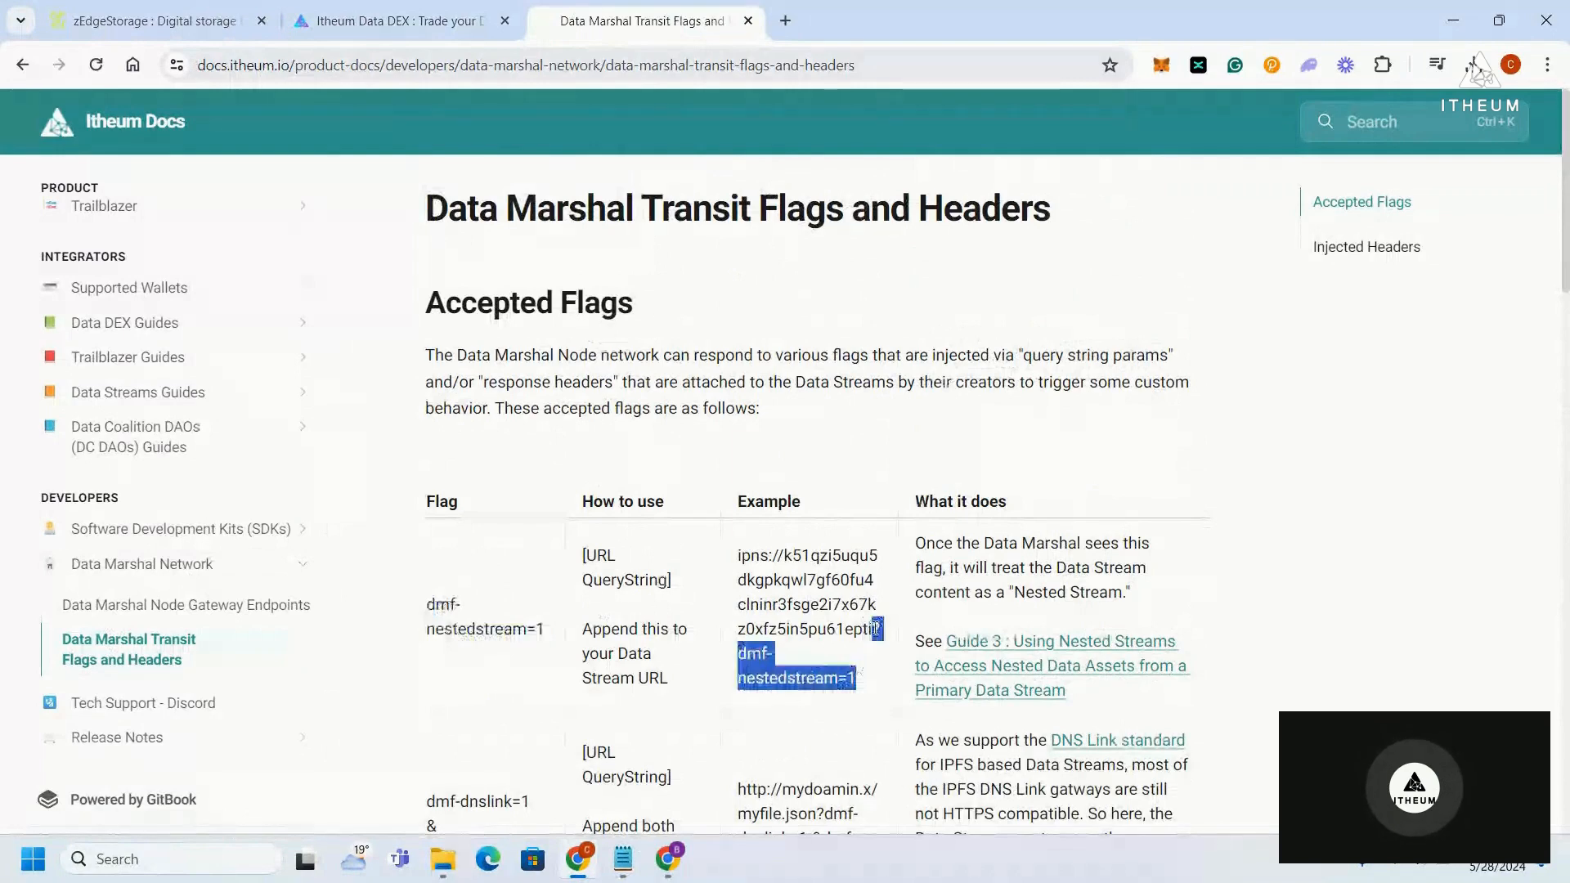
click(565, 636)
click(623, 865)
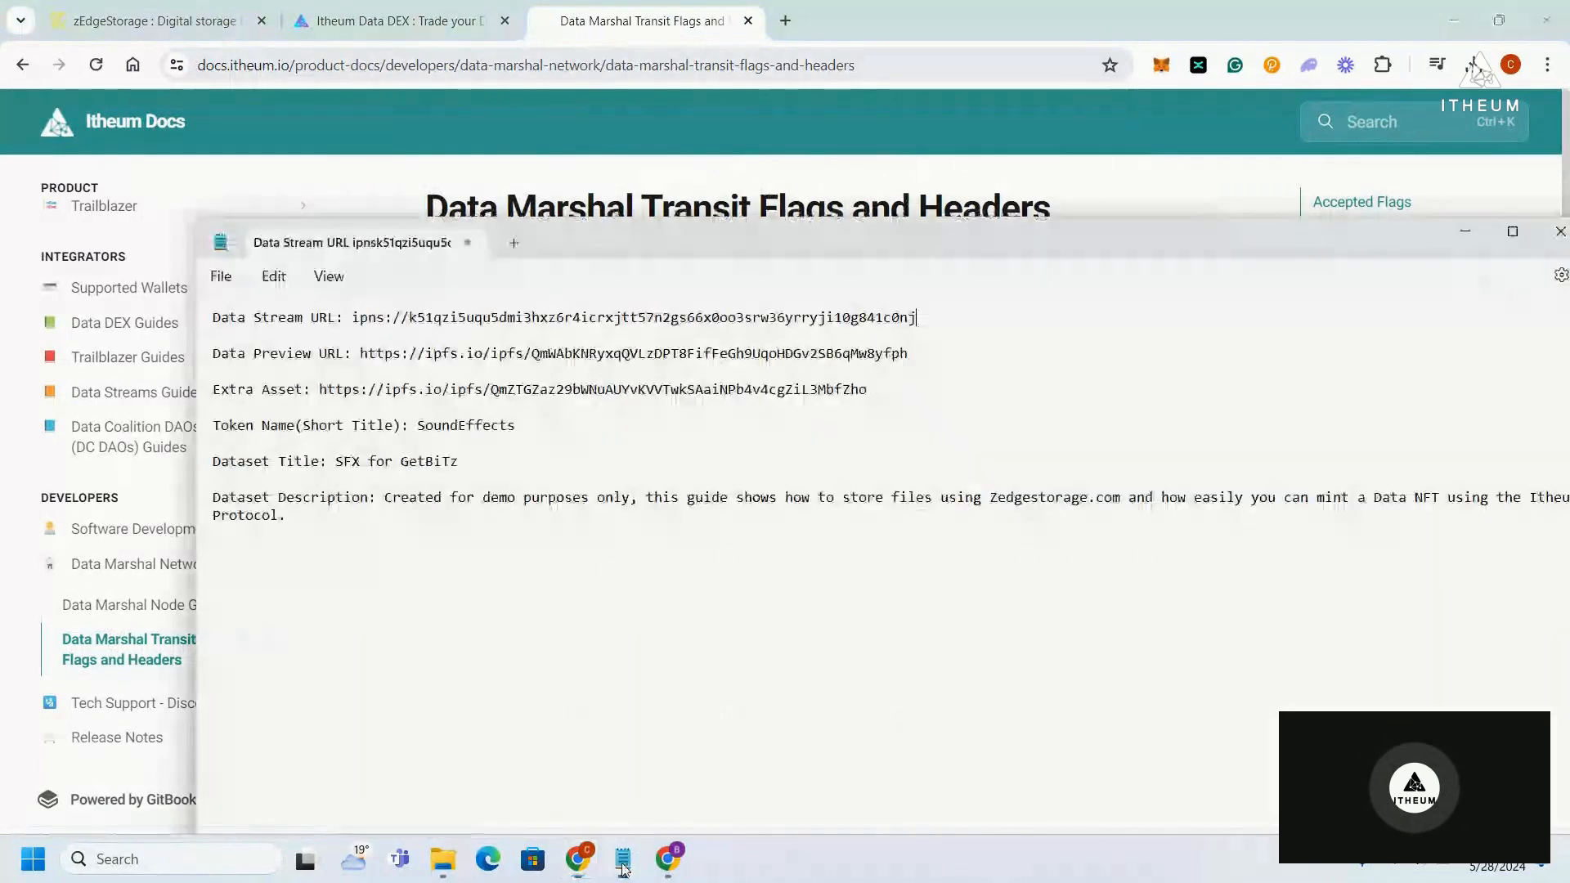
key(ctrl+v)
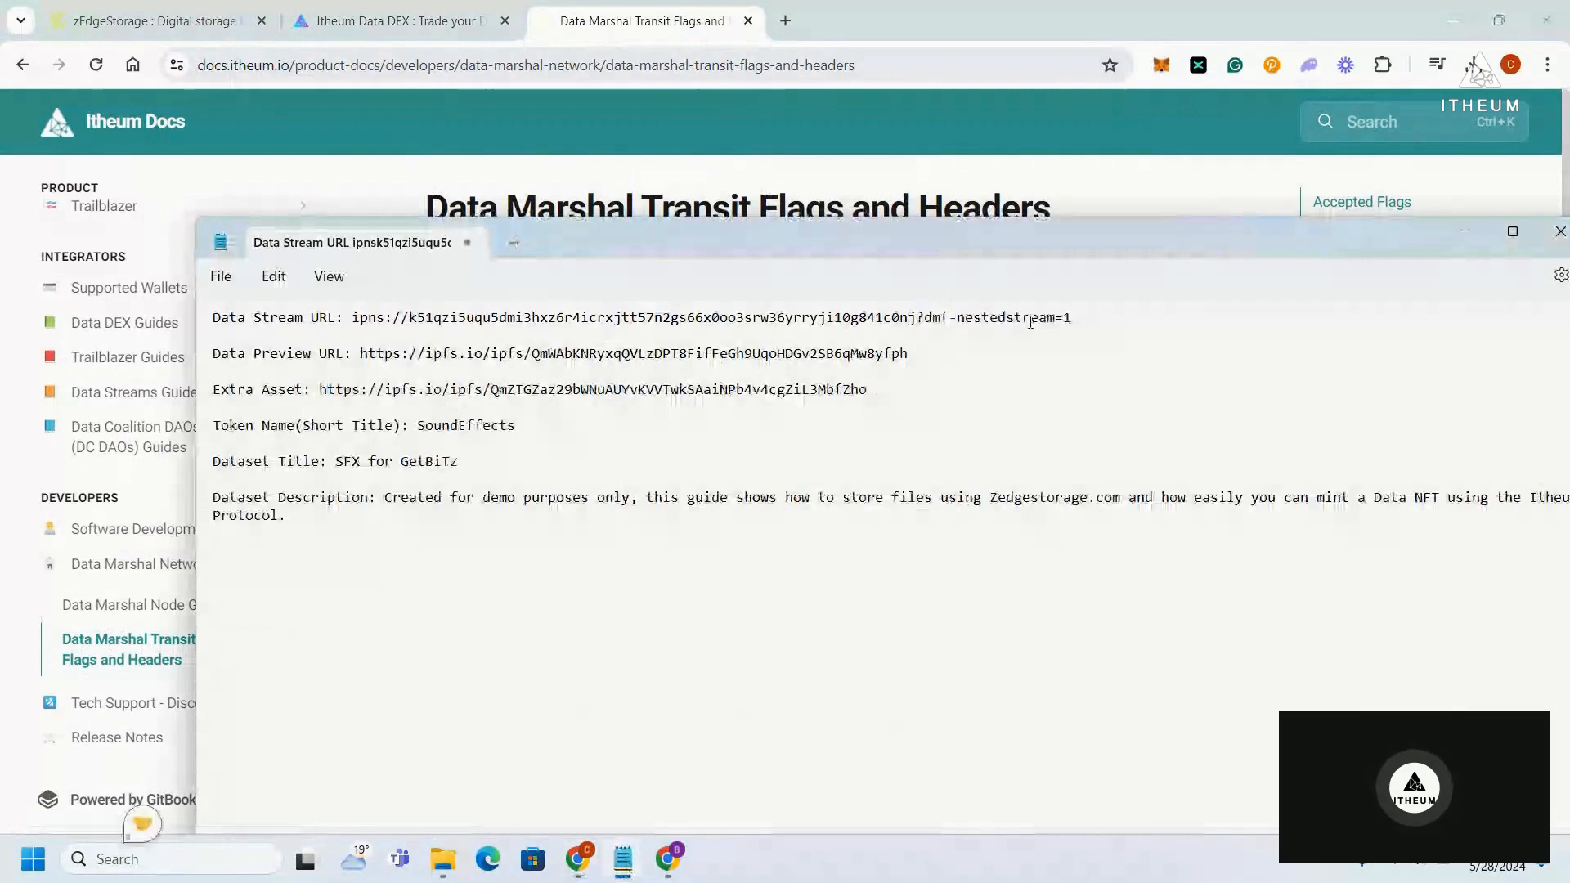
- Copy the full Data Stream URL from the notes into the Data Stream URL field of the test minting form
drag(1072, 318, 352, 301)
click(888, 149)
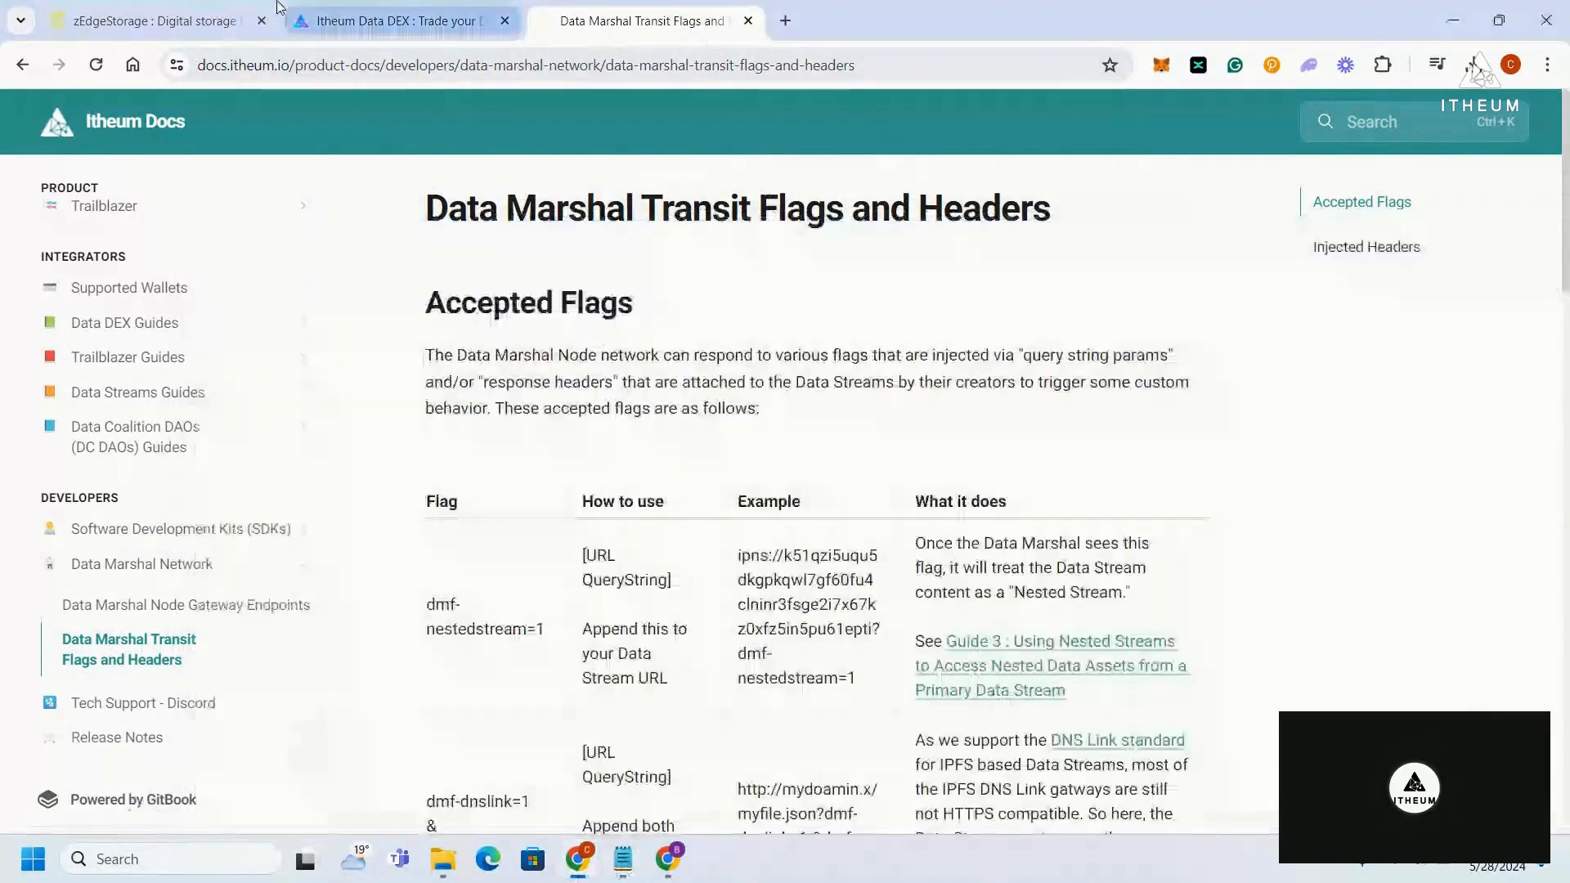
click(296, 12)
click(456, 601)
key(ctrl+v)
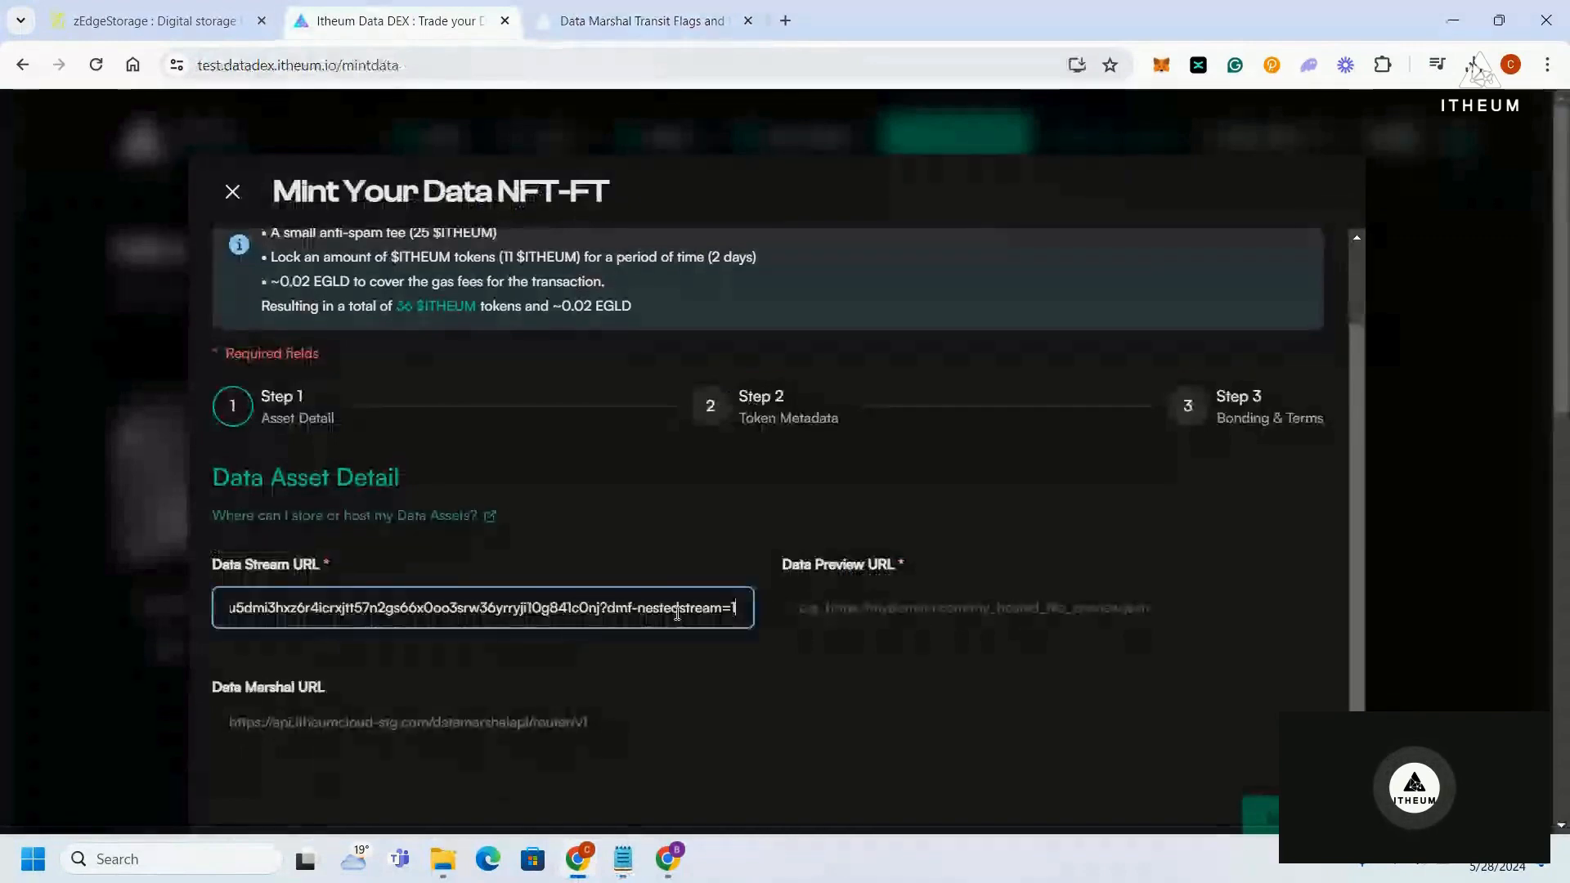
- Compare the Data Stream URL in the minting form with the asset's IPNS location on zEdgeStorage
drag(664, 612, 214, 607)
click(210, 8)
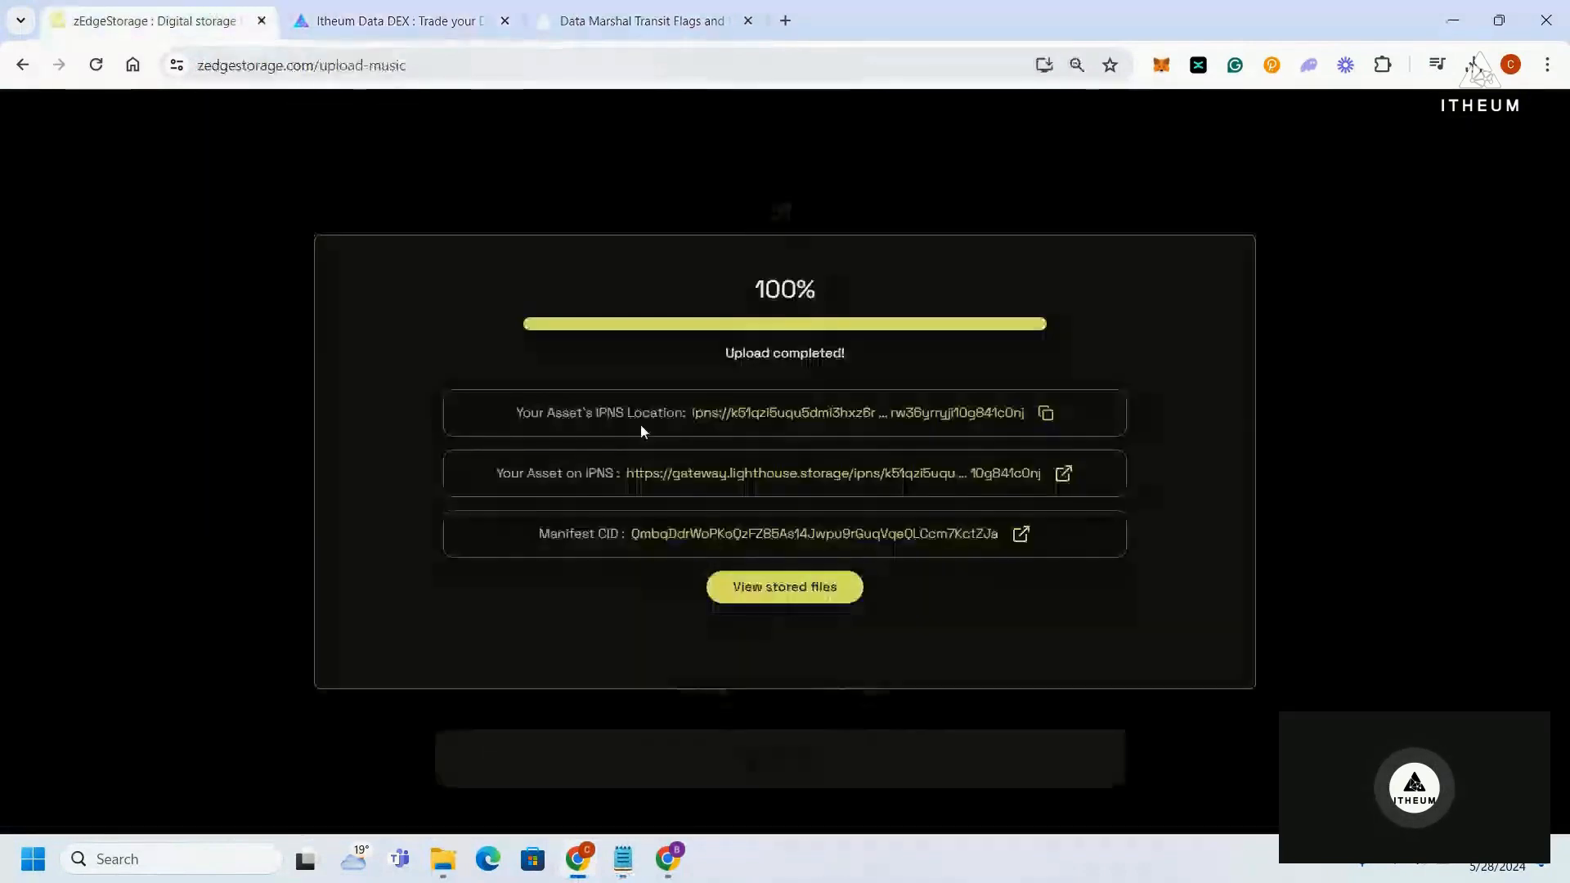
key(ctrl+Tab)
click(594, 617)
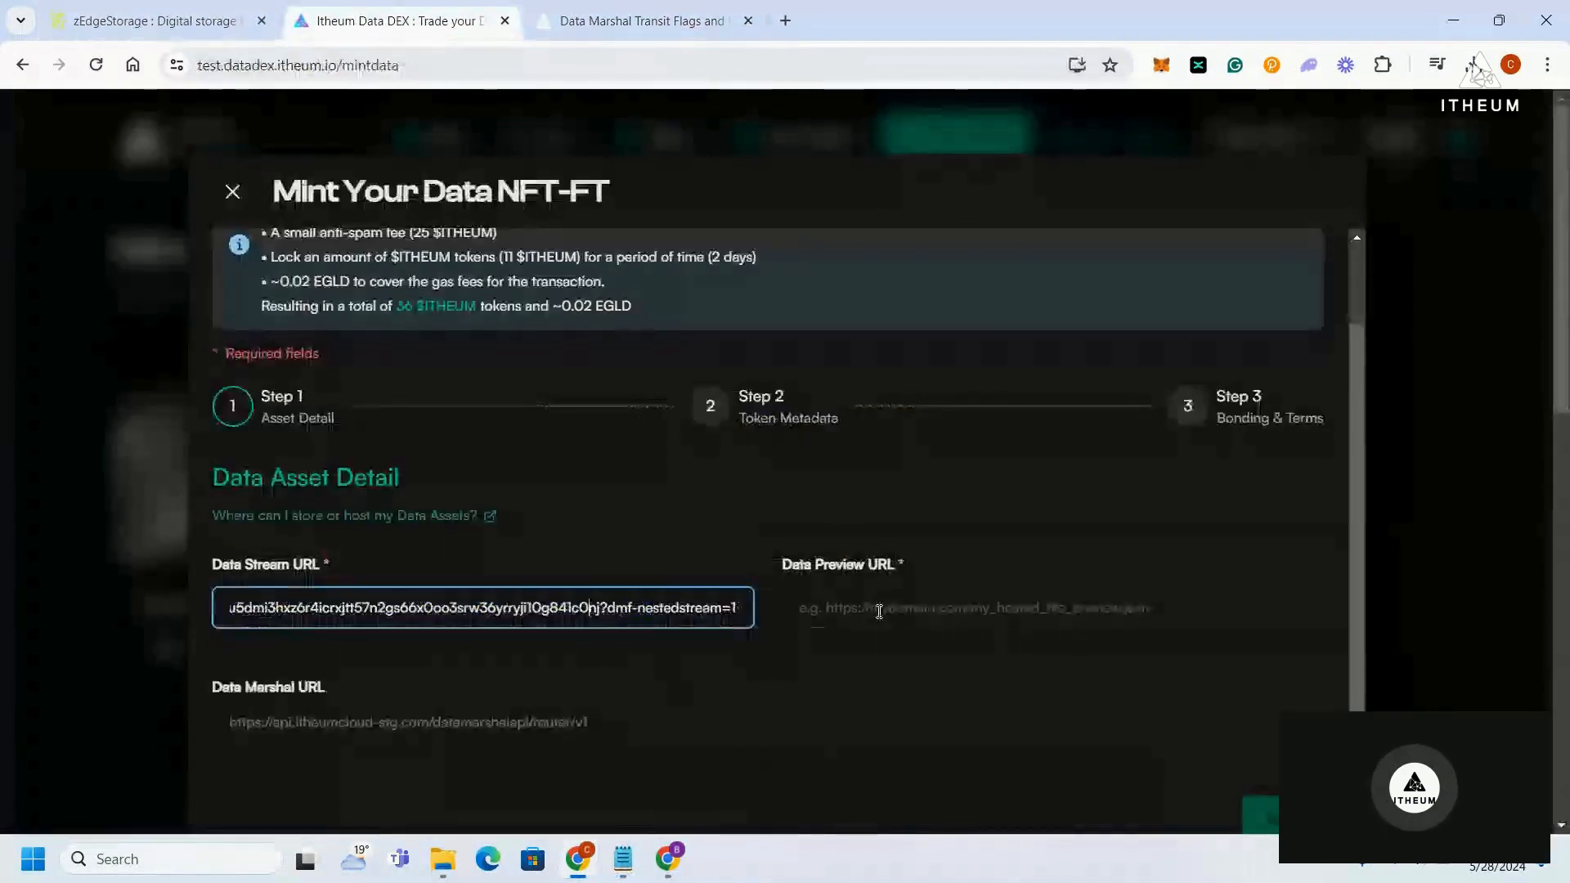
- Copy the IPFS Data Preview URL from the Notepad notes into the minting form's Data Preview URL field
key(Tab)
click(622, 860)
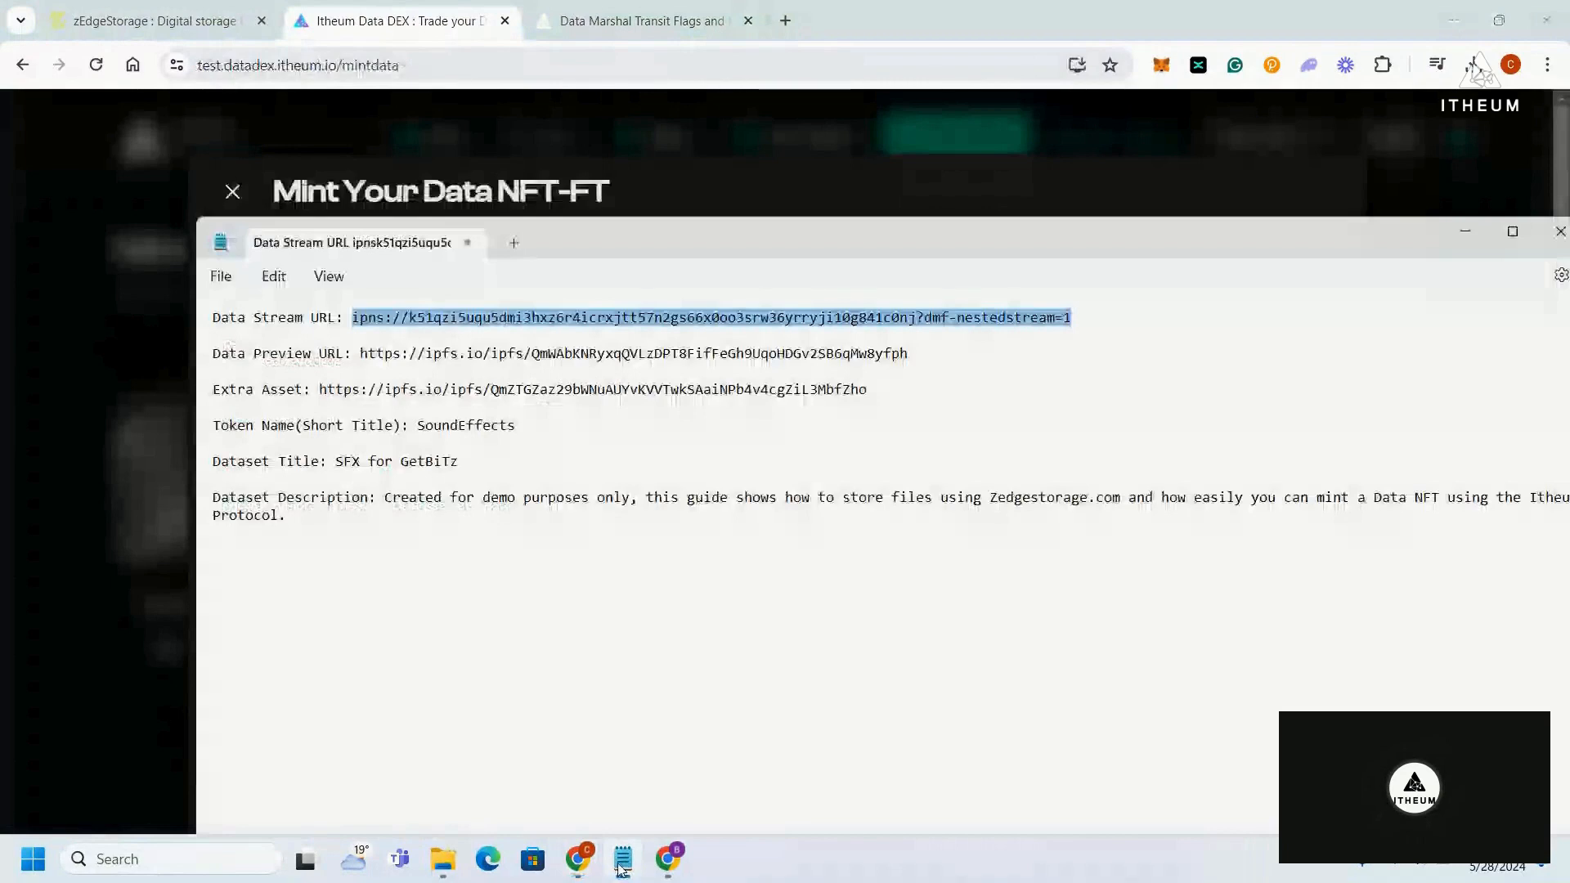
click(922, 354)
drag(921, 355, 359, 357)
click(1230, 209)
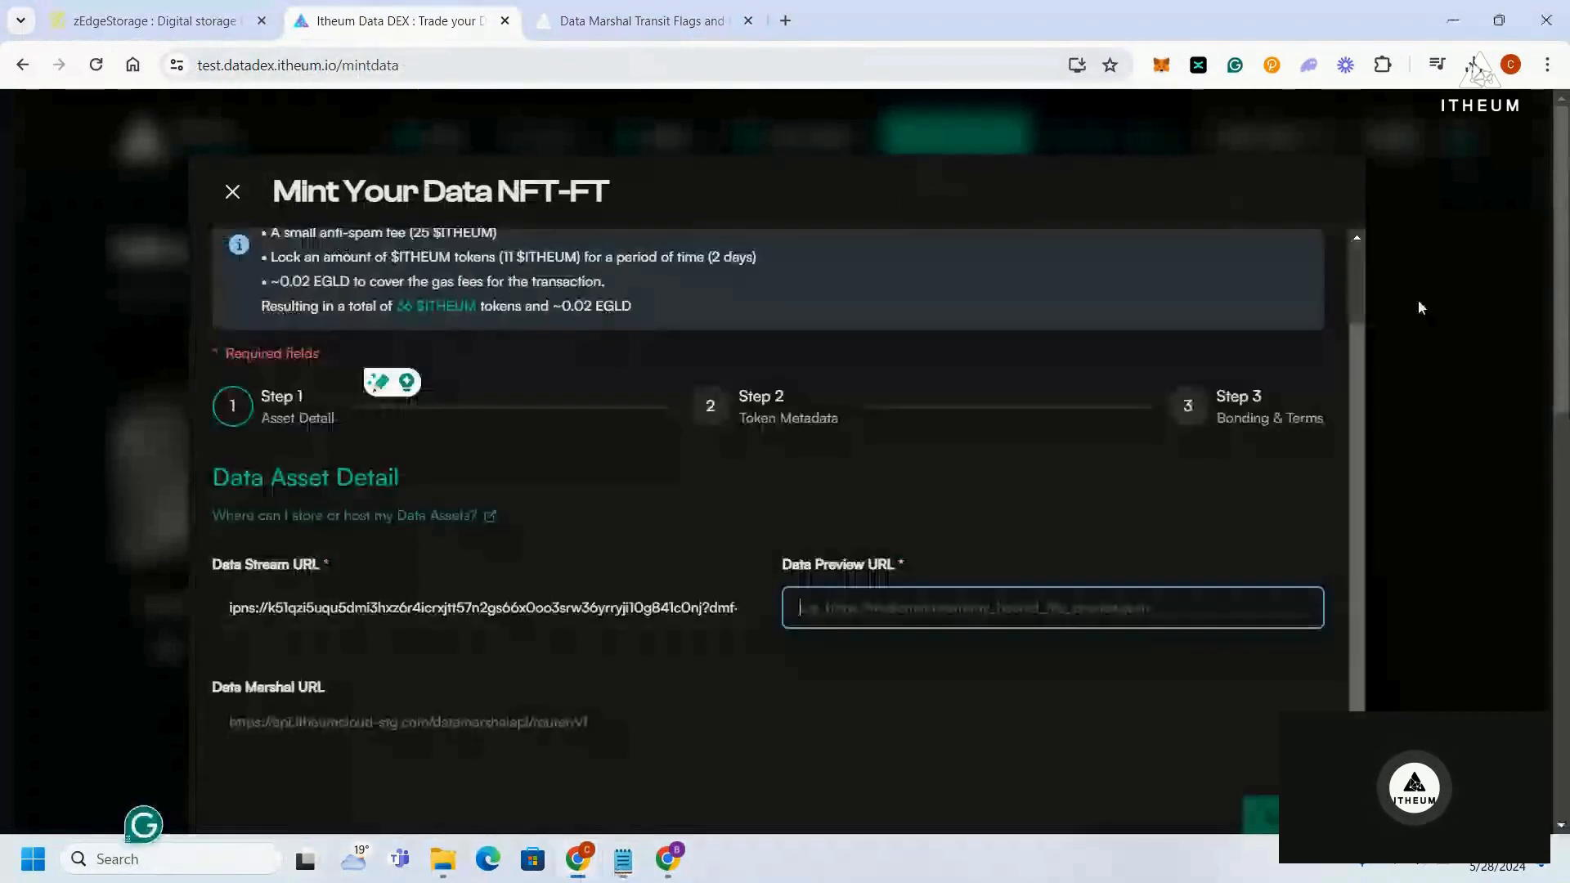
text(https://ipfs.io/ipfs/QmWAbXNRyxqQVLzDPT8FifFeGh9UqoHDGv2SB6qMw8yfph)
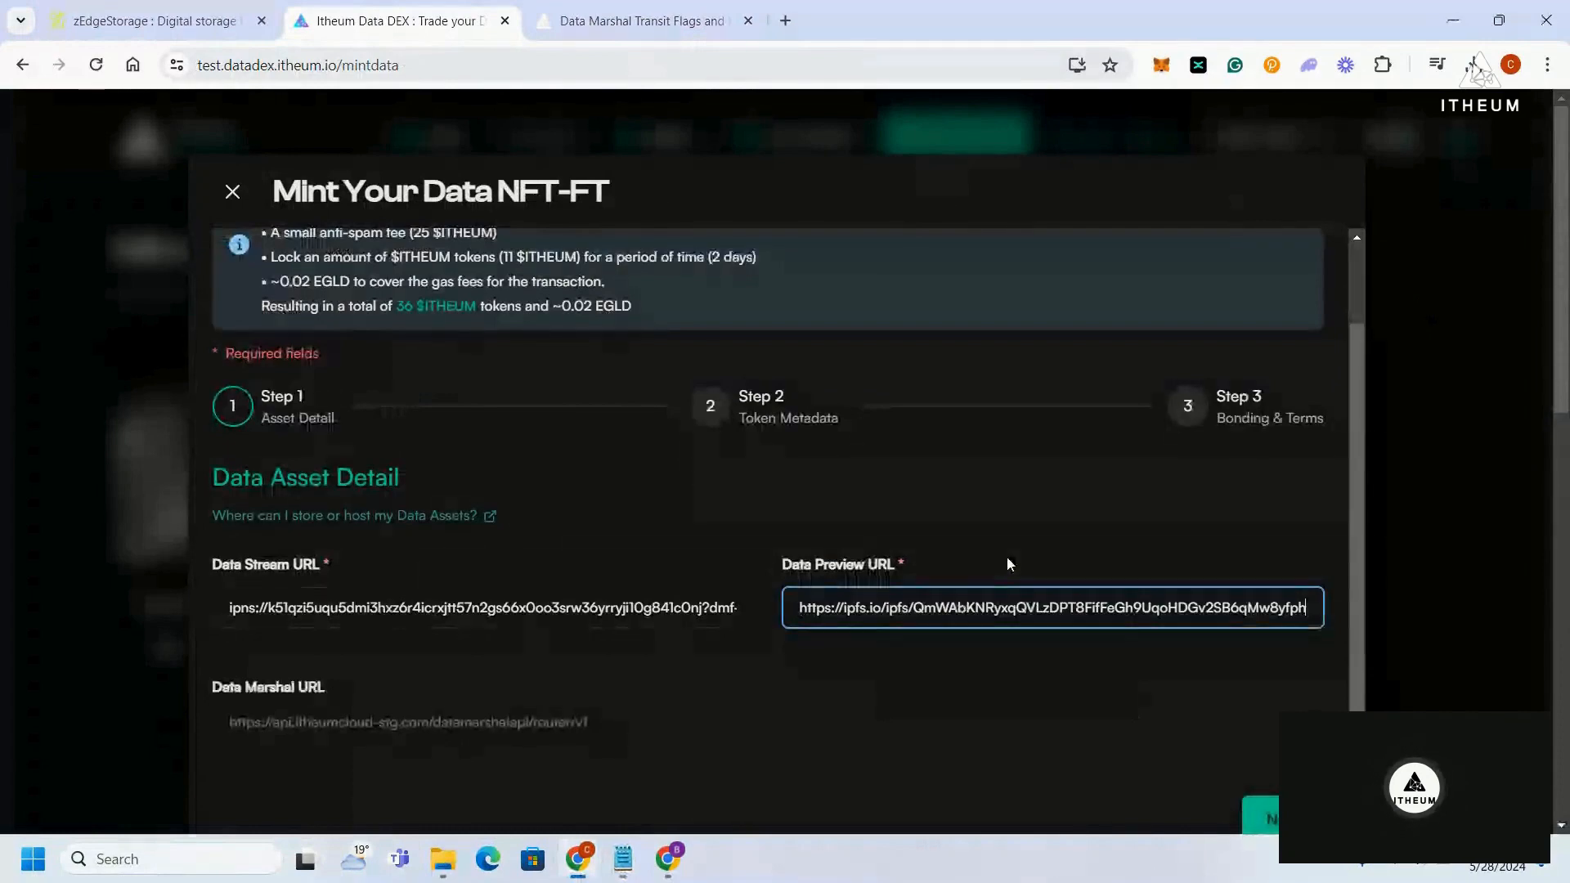
click(1007, 558)
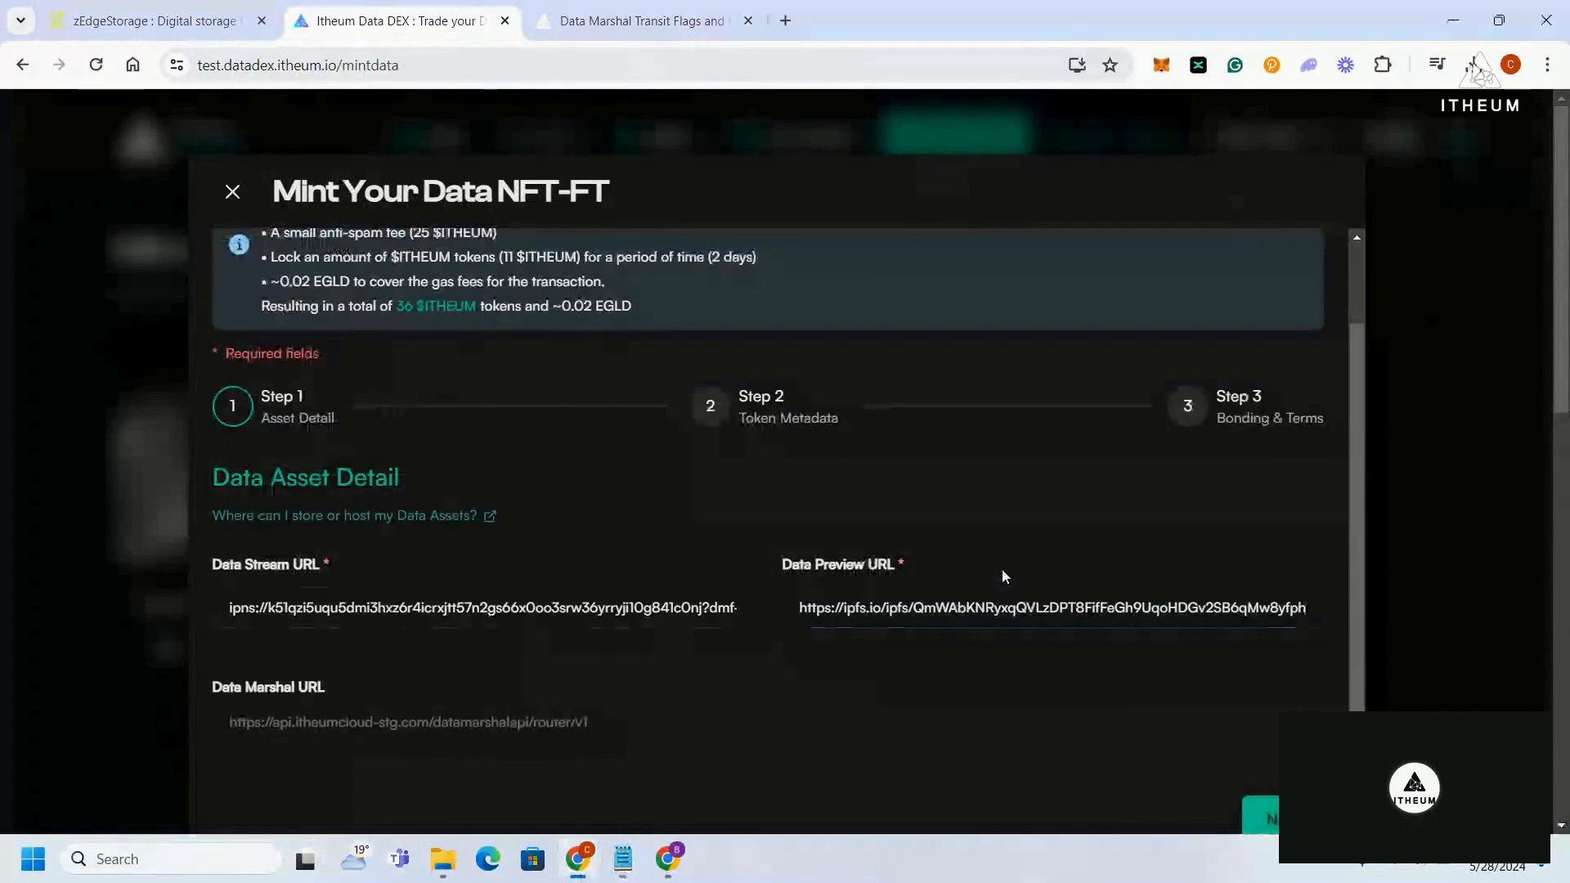
scroll(956, 605, down, 1)
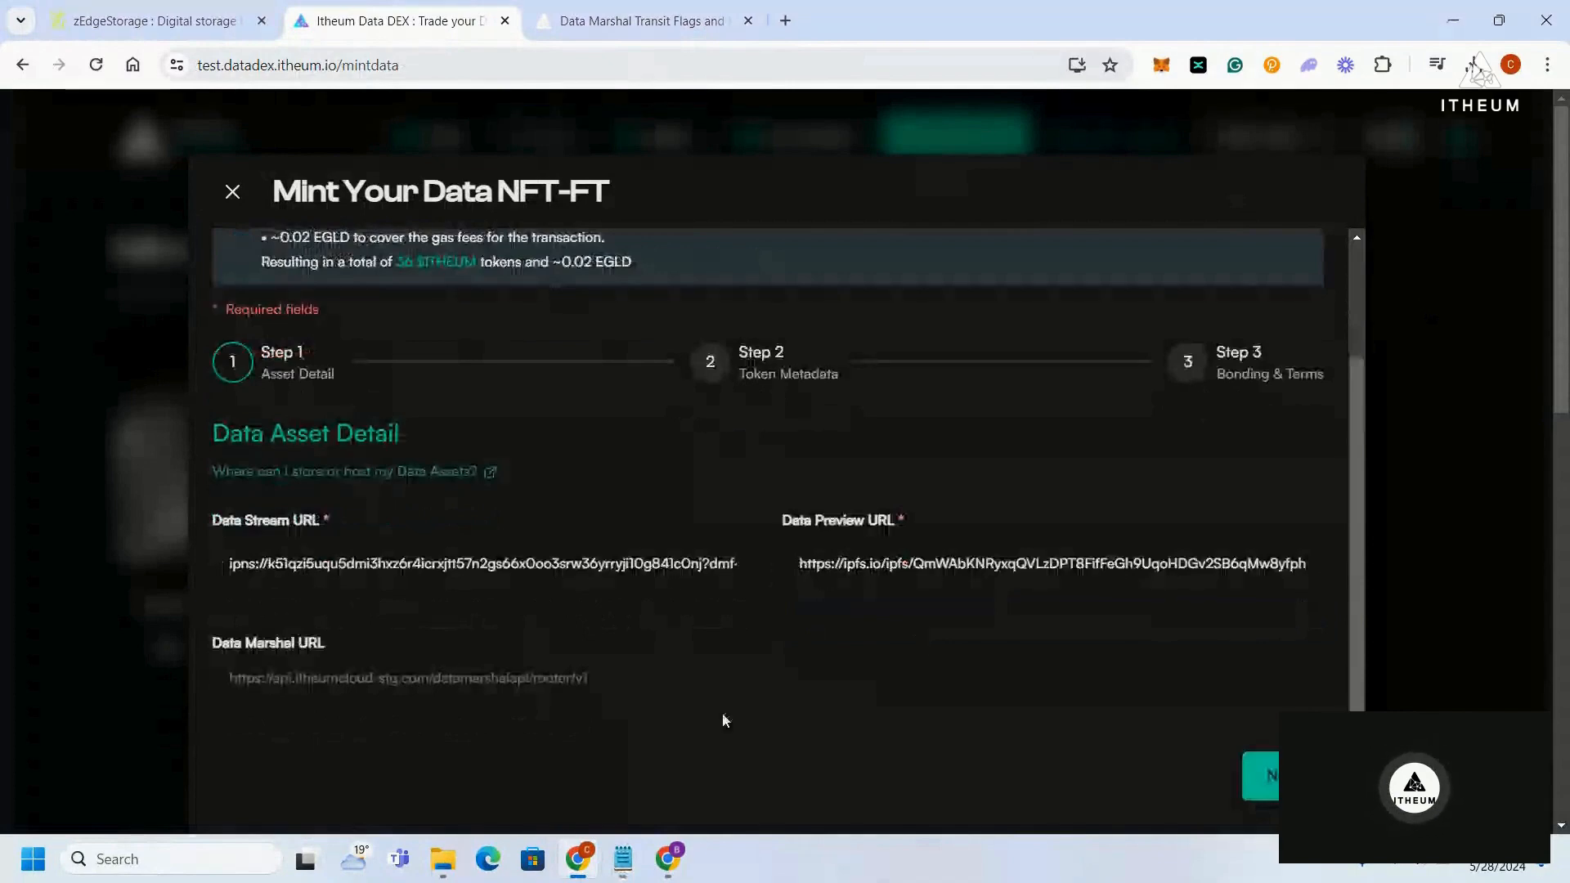
scroll(722, 719, down, 2)
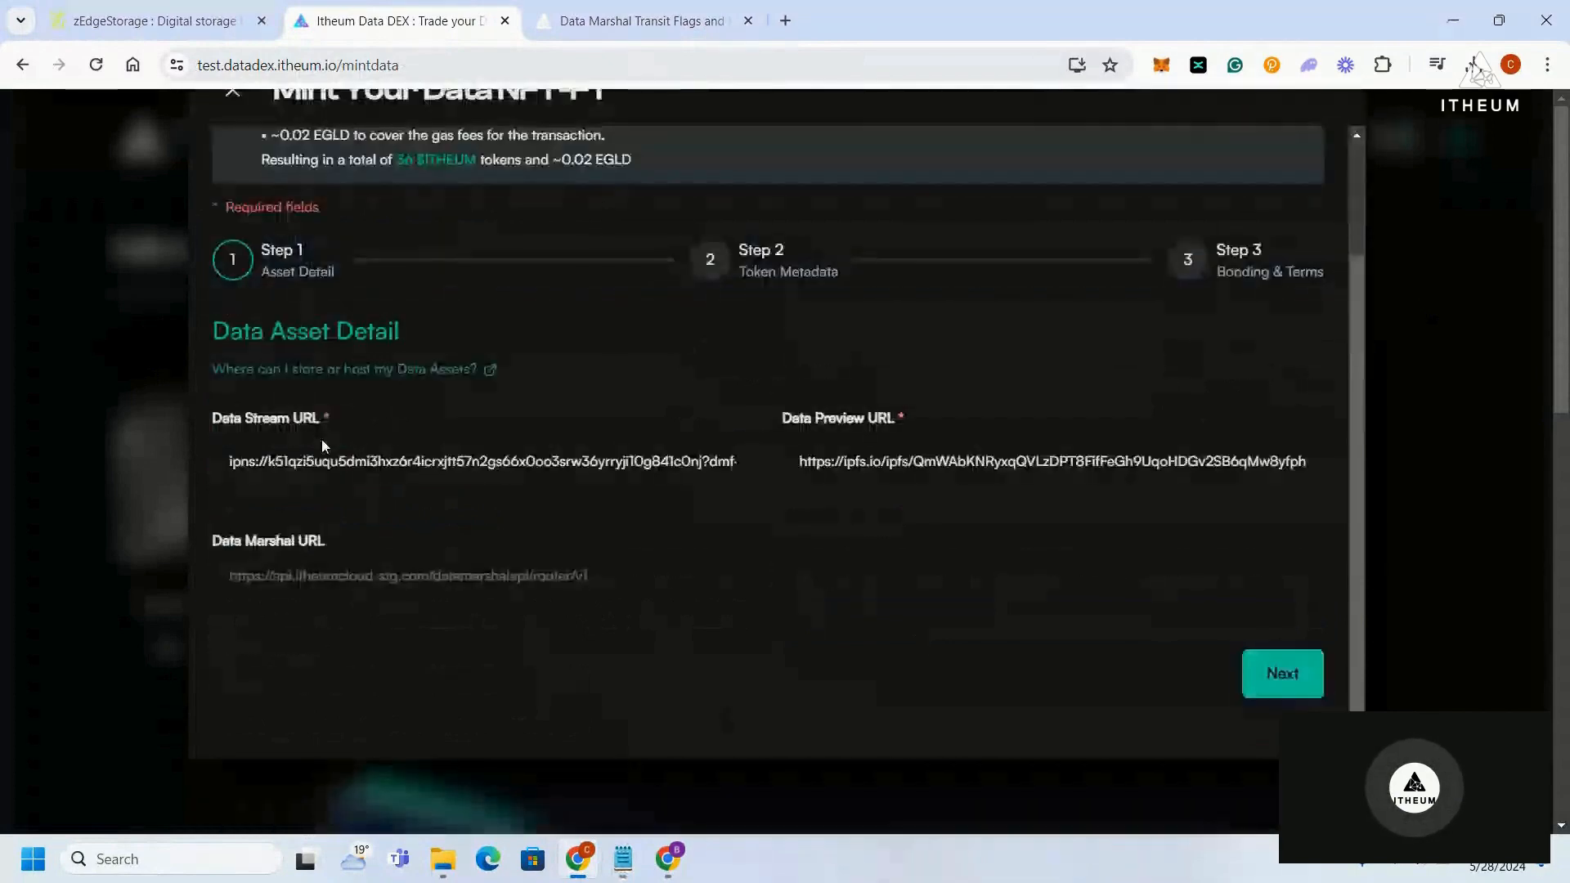
click(447, 480)
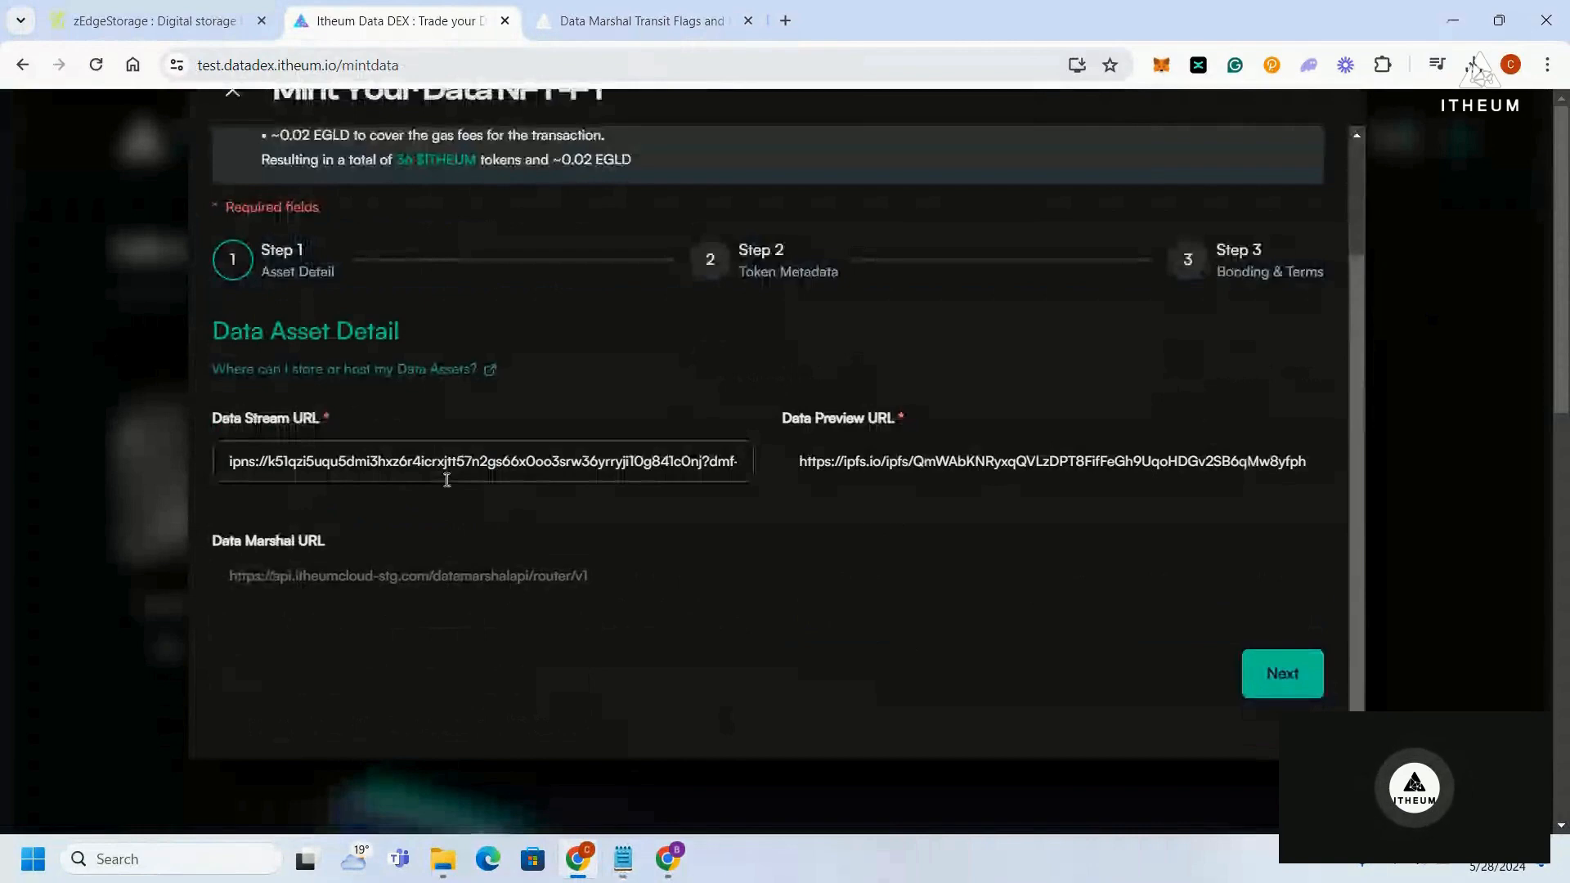
- Advance to the Token Metadata stage and copy "SoundEffects" from the Notepad notes into the Token Name field
click(1282, 668)
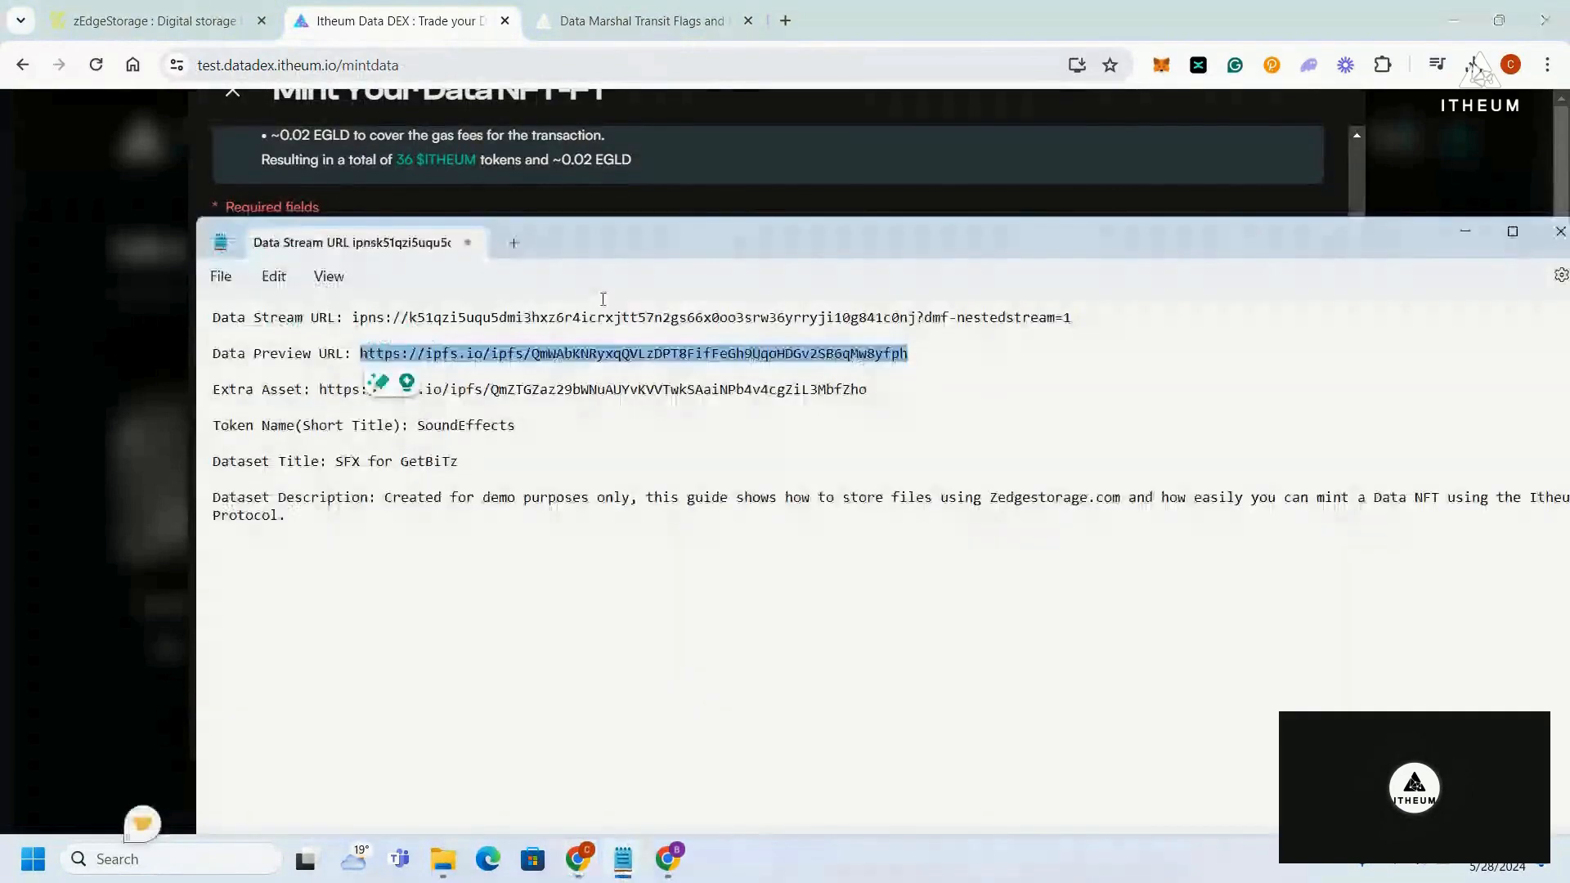
drag(629, 247, 1038, 188)
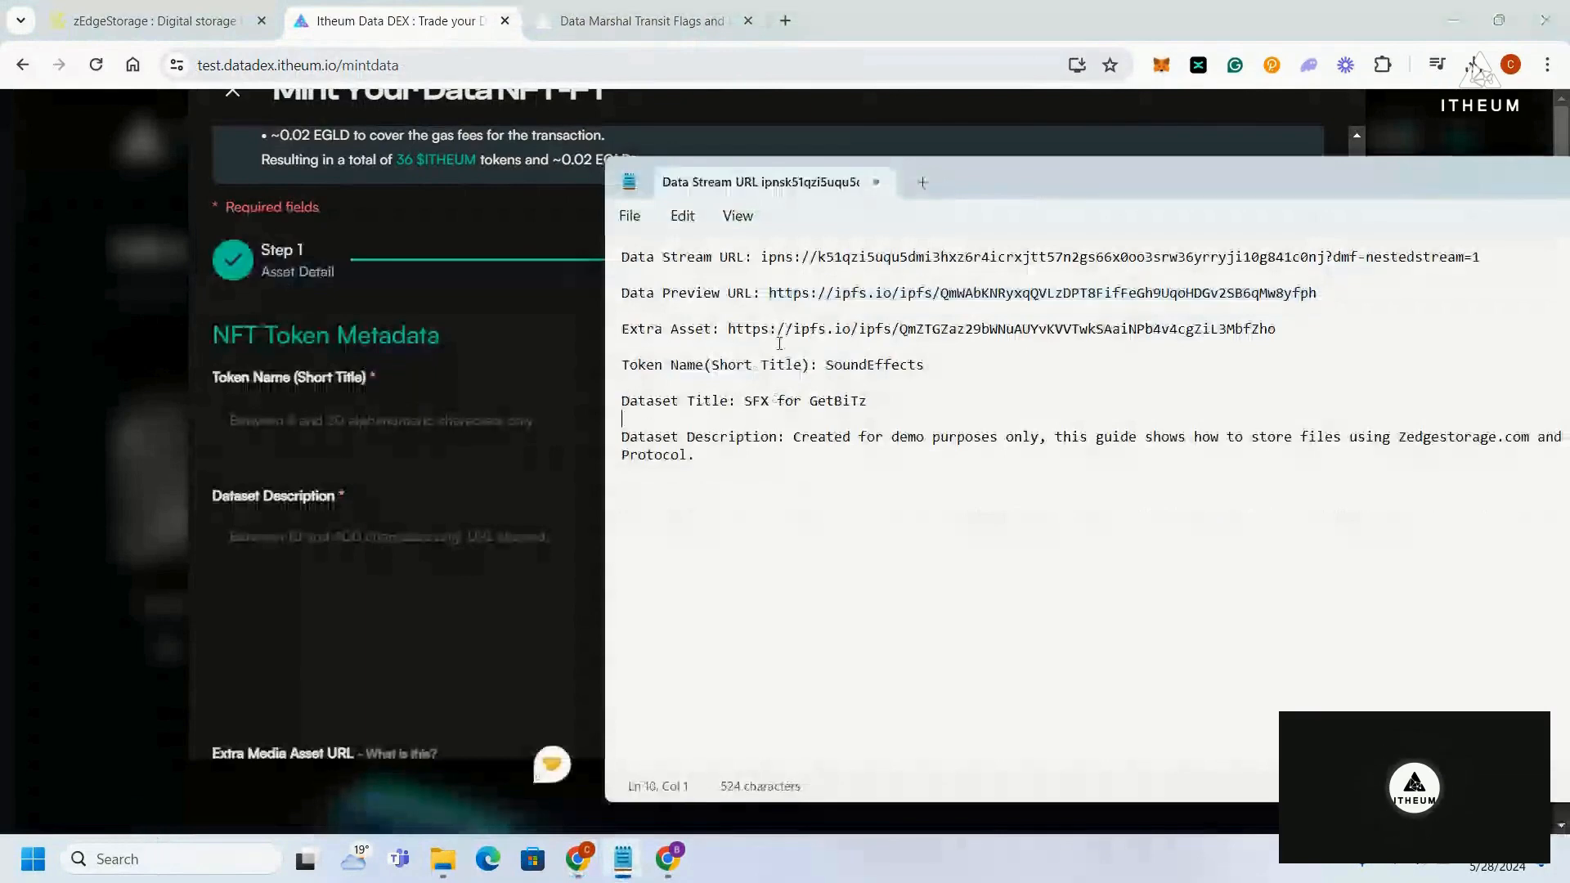
drag(923, 365, 831, 373)
click(458, 420)
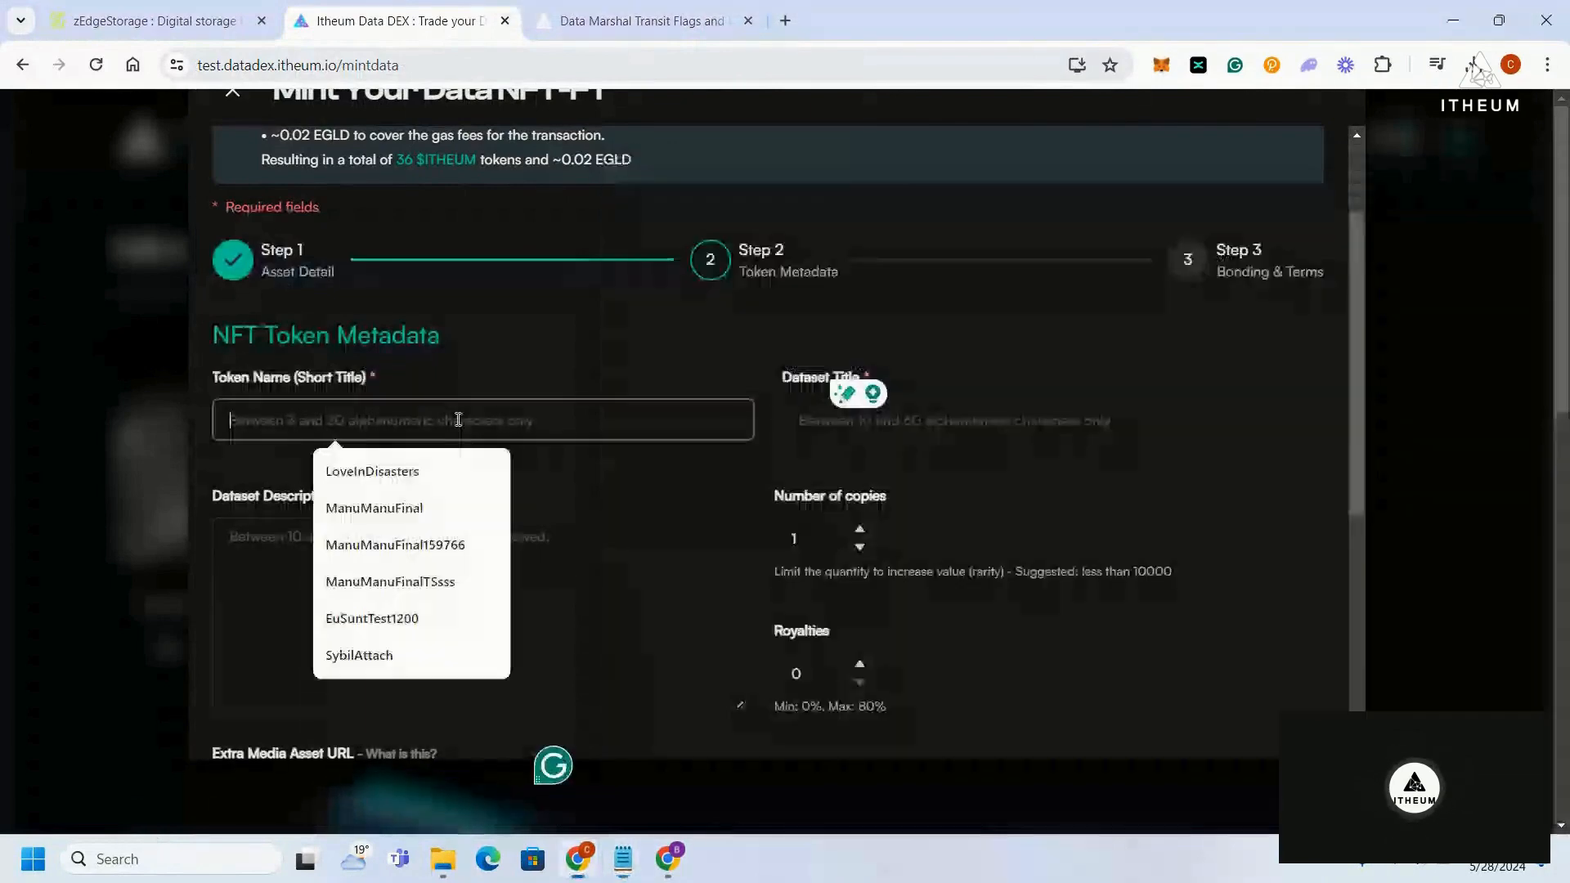
key(ctrl+v)
- Copy the dataset title "SFX for GetBiTz" from the Notepad notes into the minting form's Dataset Title field
click(619, 855)
click(872, 420)
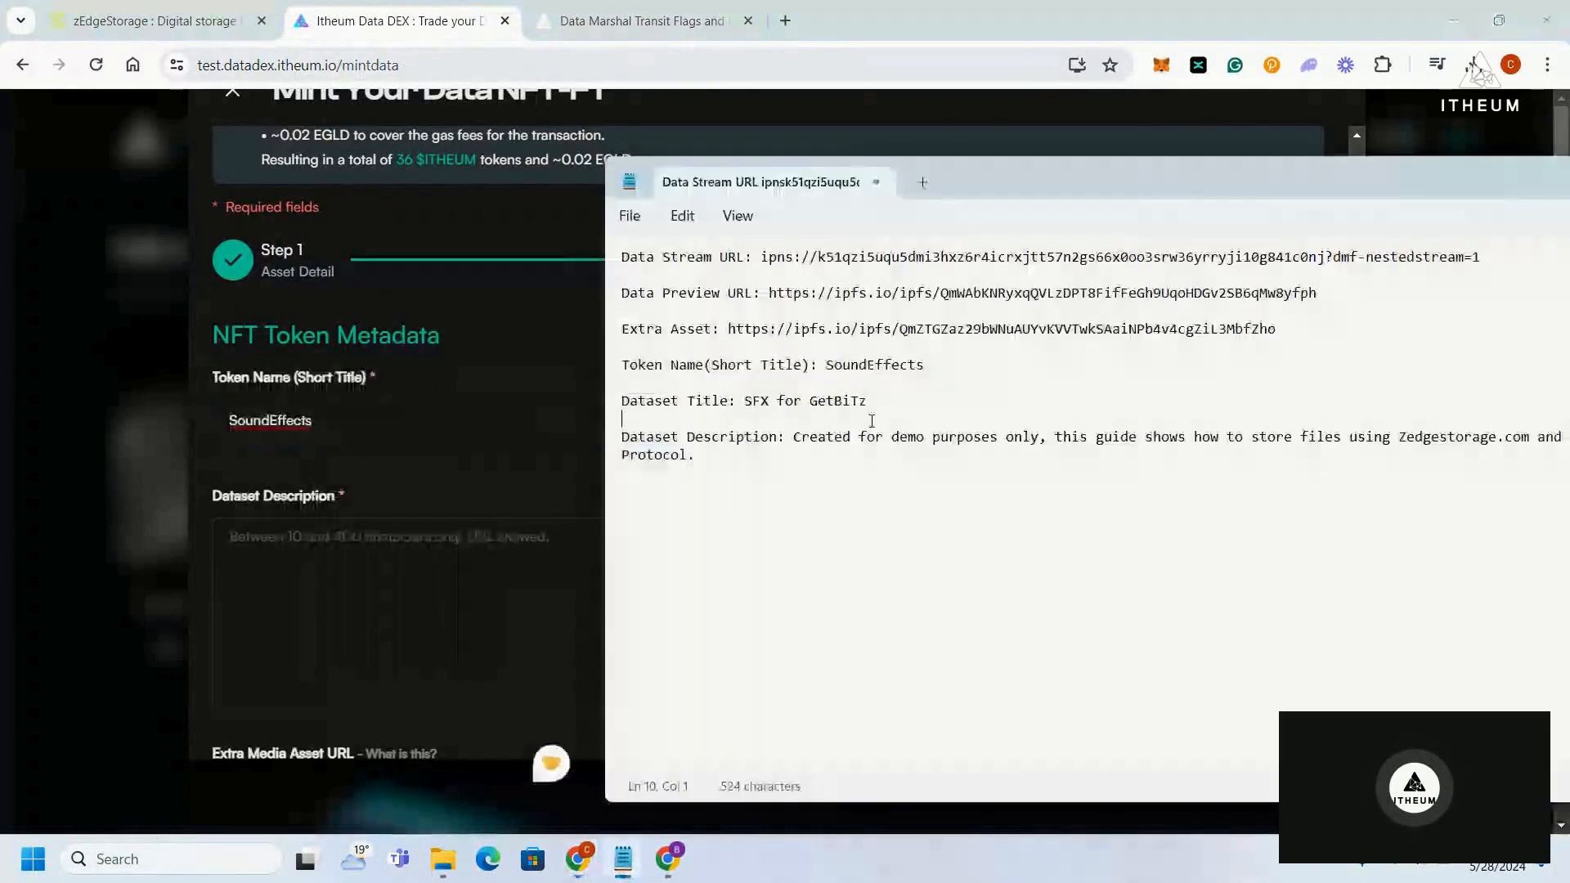
drag(868, 401, 746, 408)
key(ctrl+c)
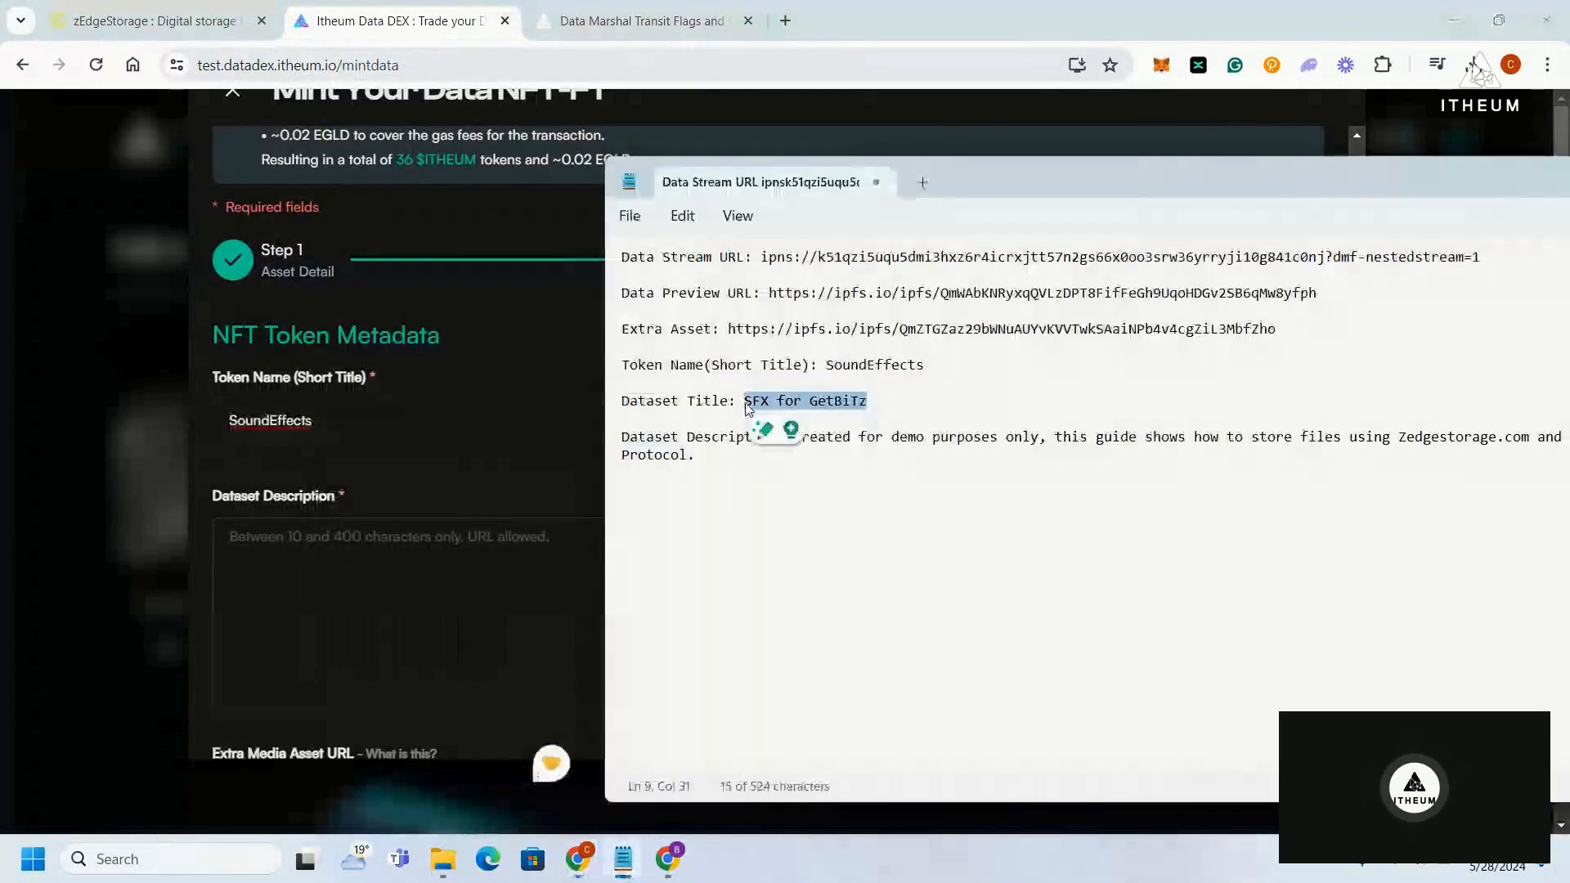
key(alt+Tab)
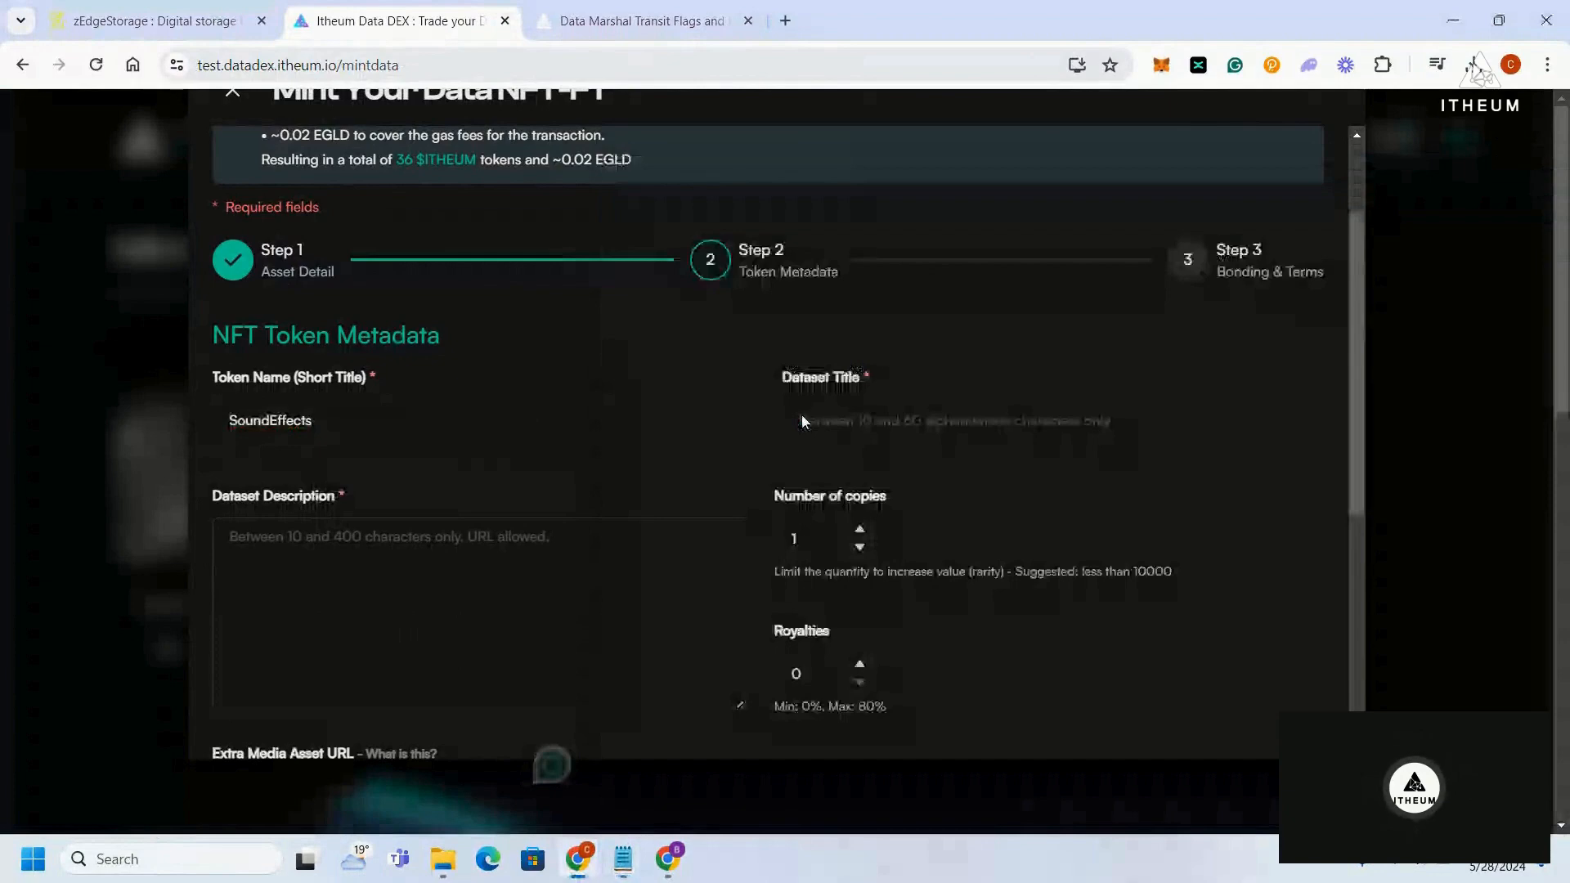
click(801, 415)
key(ctrl+v)
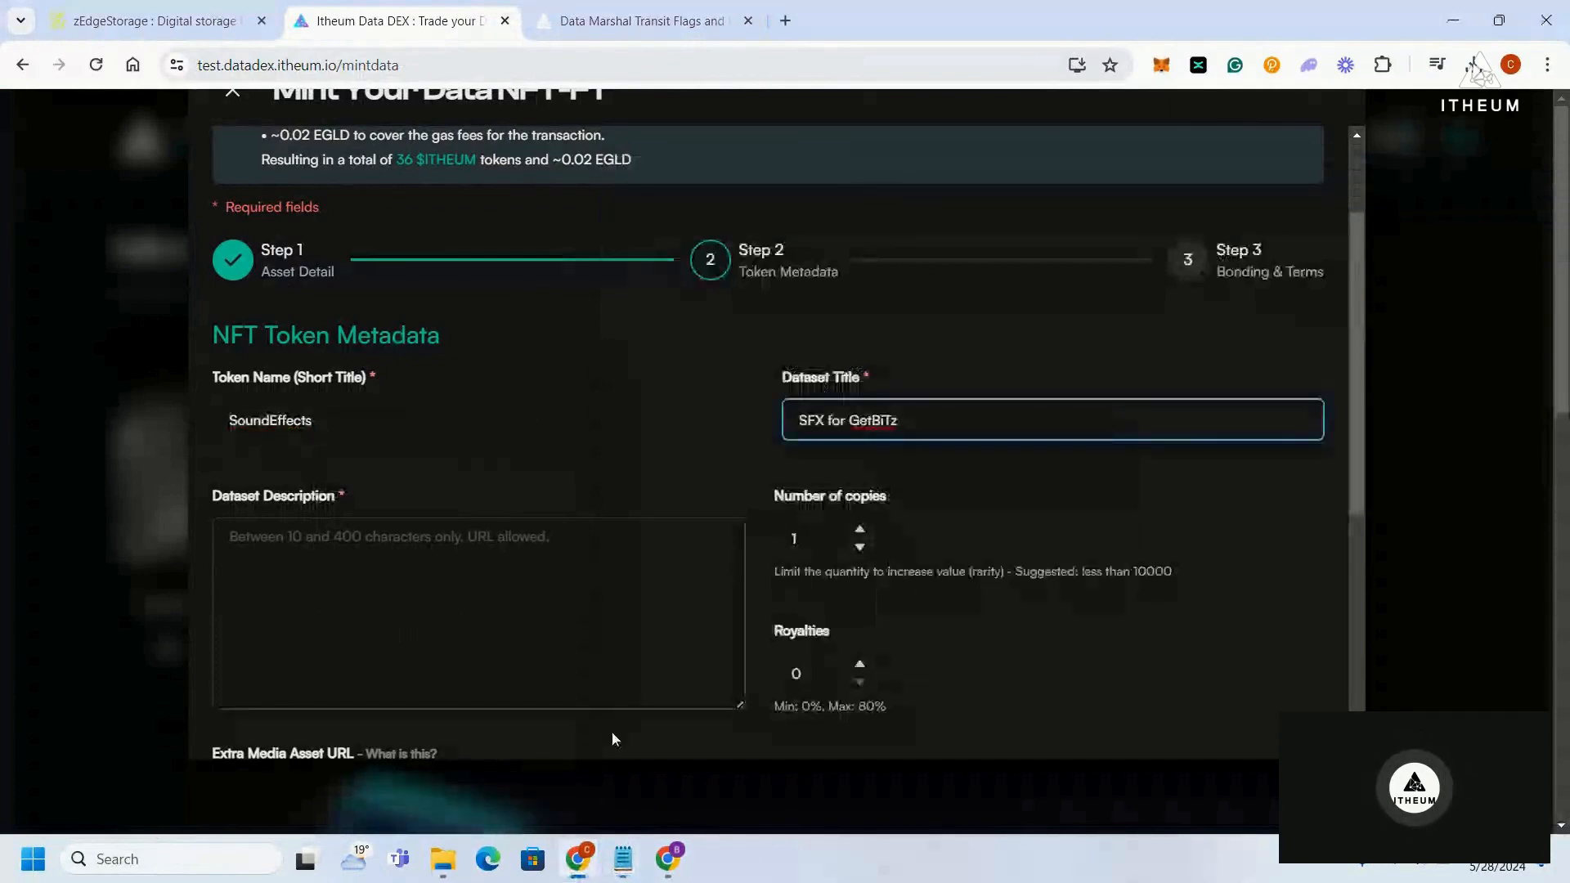
- Copy the full demo-purposes description from the Notepad notes into the minting form's Dataset Description field
key(alt+Tab)
drag(695, 455, 792, 436)
key(alt+Tab)
click(446, 582)
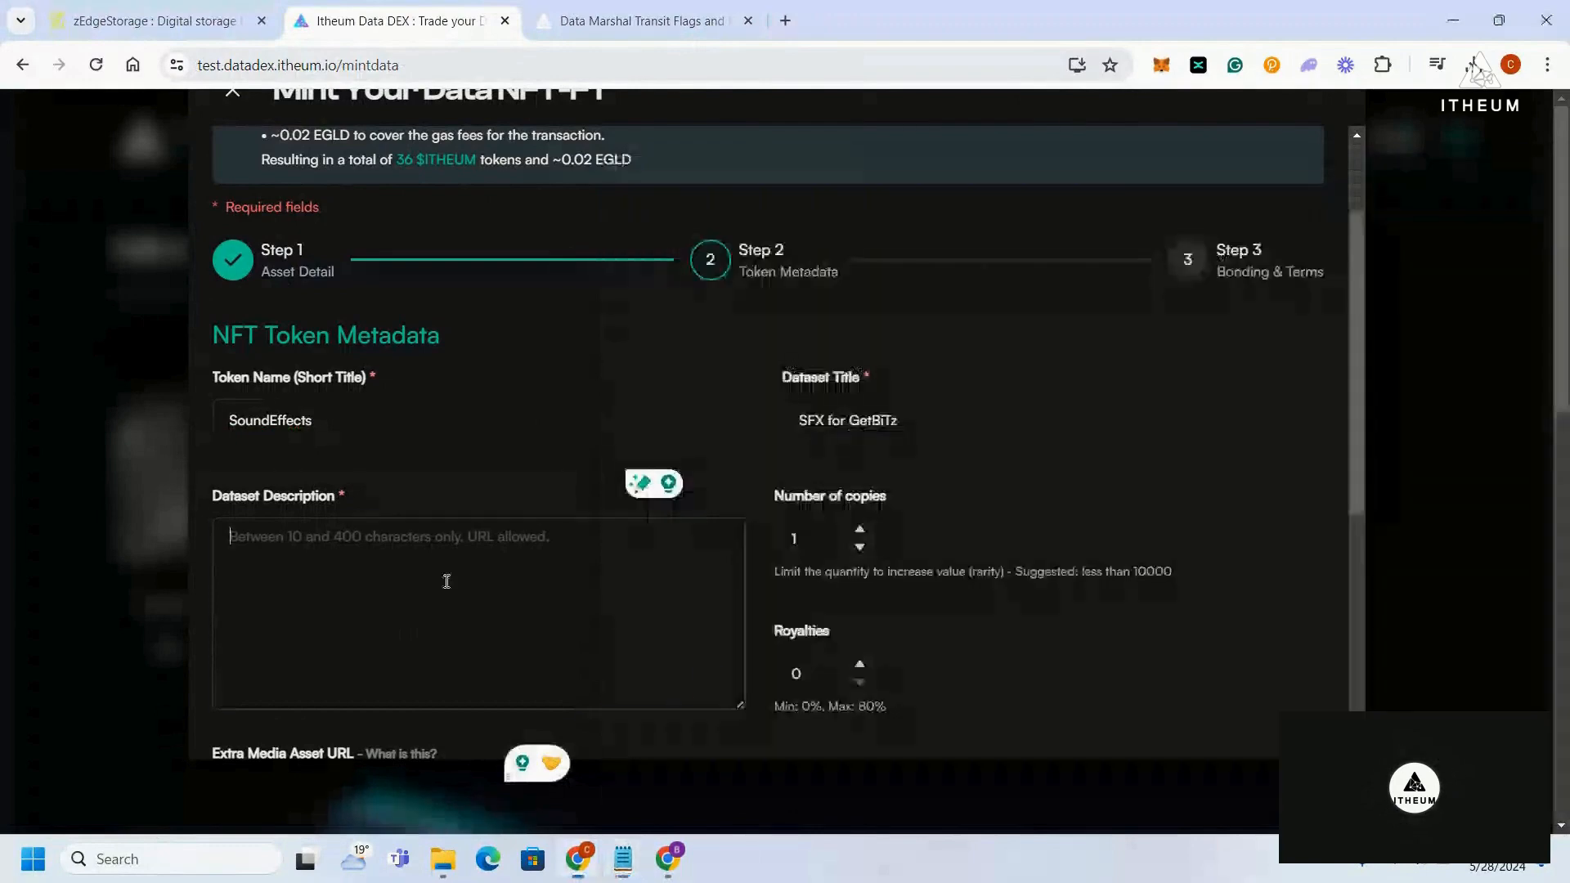
text(Created for demo purposes only, this guide shows how to store files using Zedgestorage.com and how easily you can mint a Data NFT using the Itheum Protocol.)
- Set the number of copies to 9999
click(813, 538)
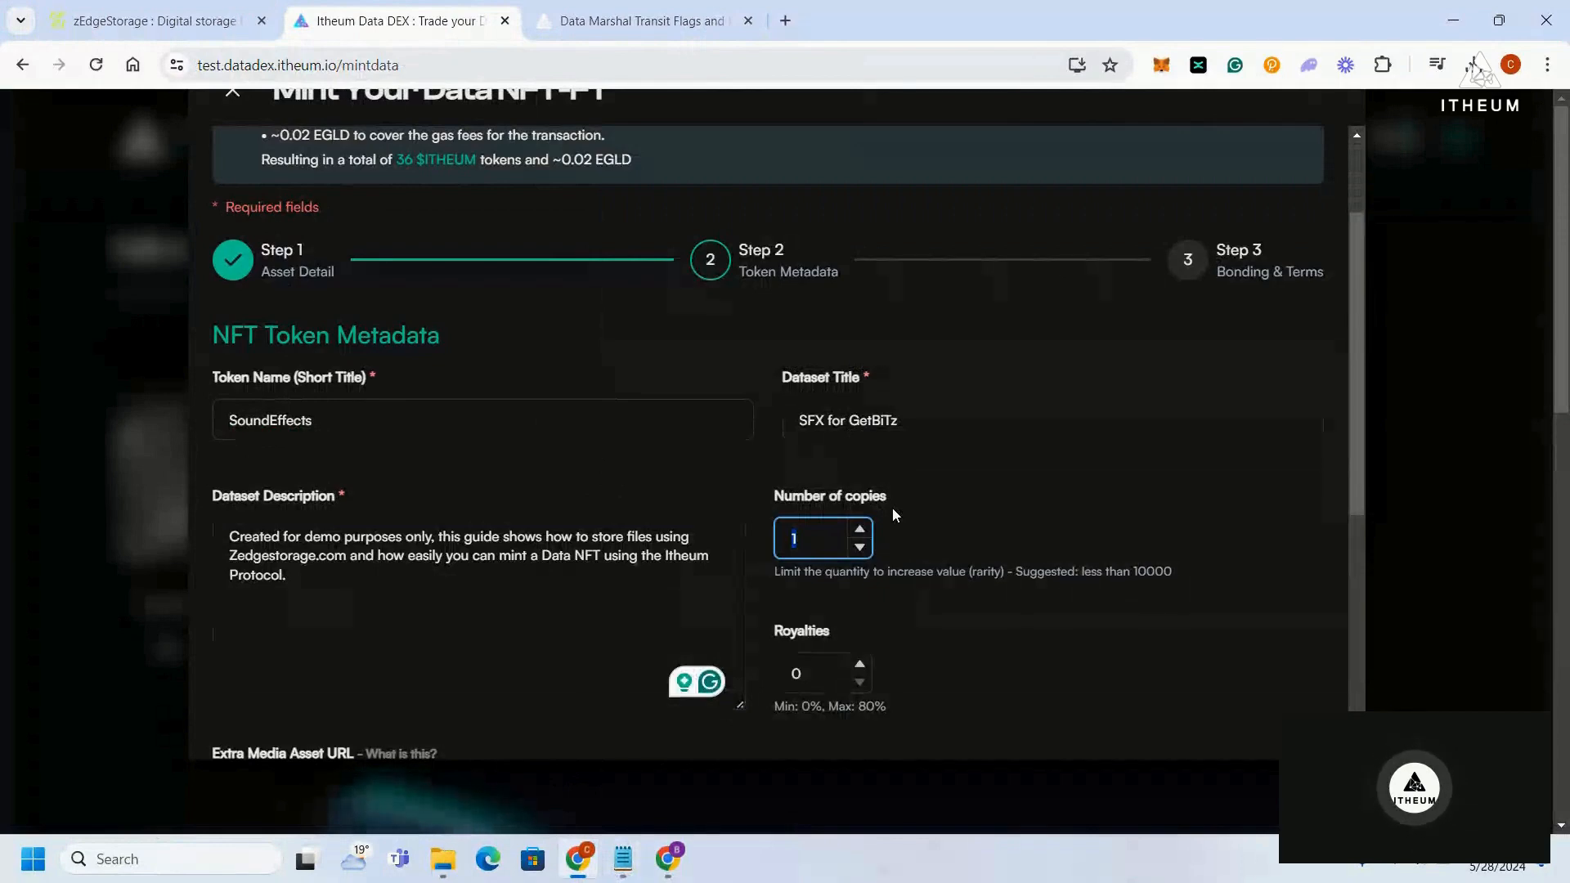
text(9999)
scroll(892, 507, down, 1)
scroll(930, 448, down, 4)
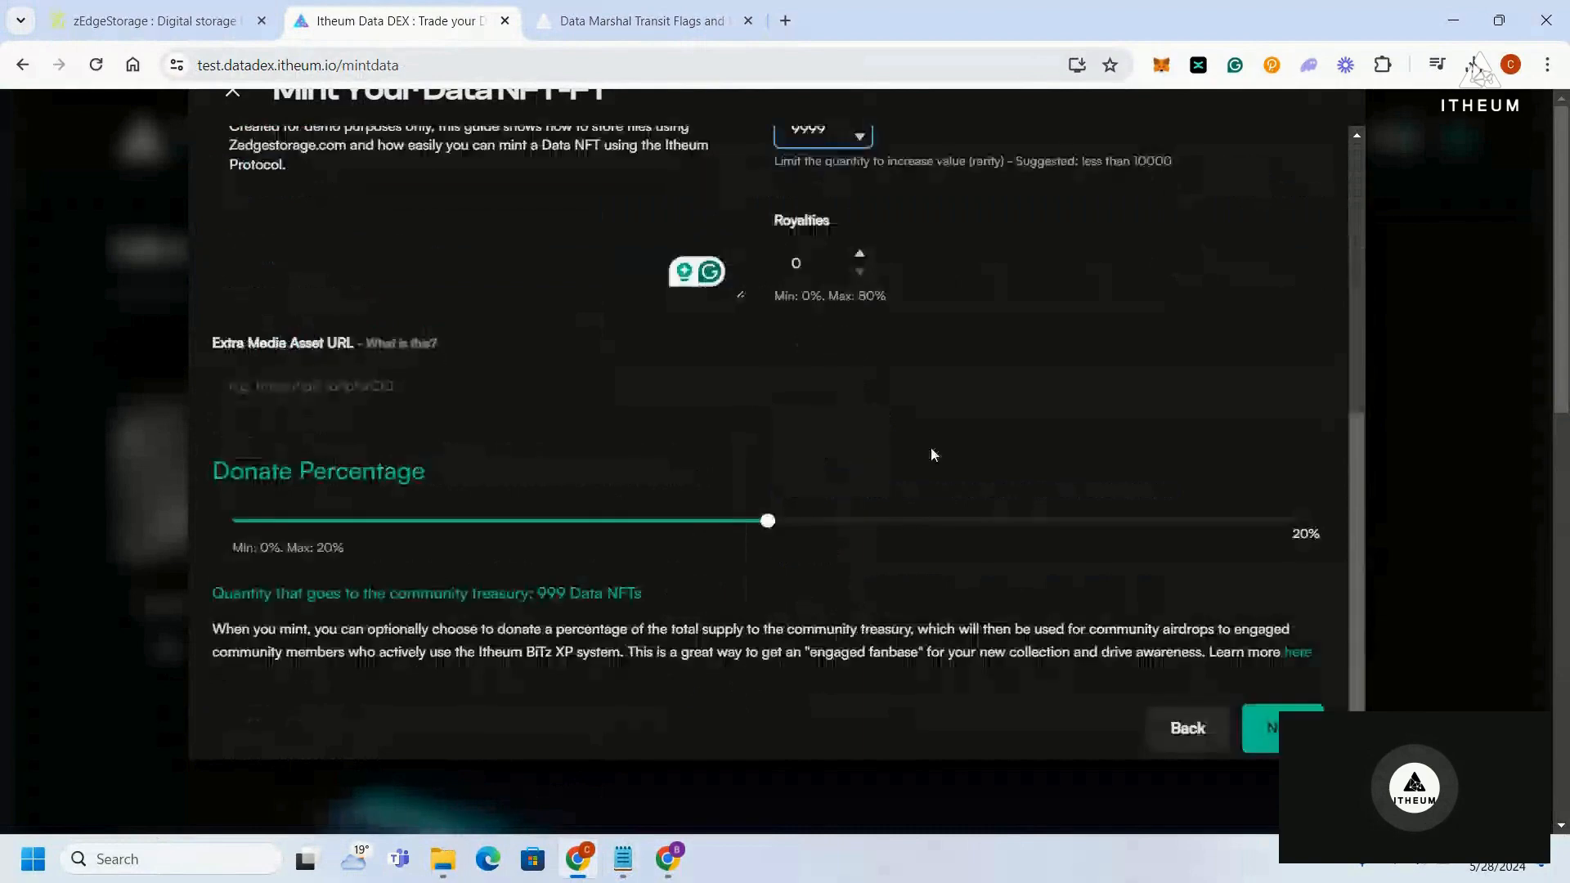
- Set the number of copies to 1200 and the royalties to 5%
scroll(932, 455, up, 3)
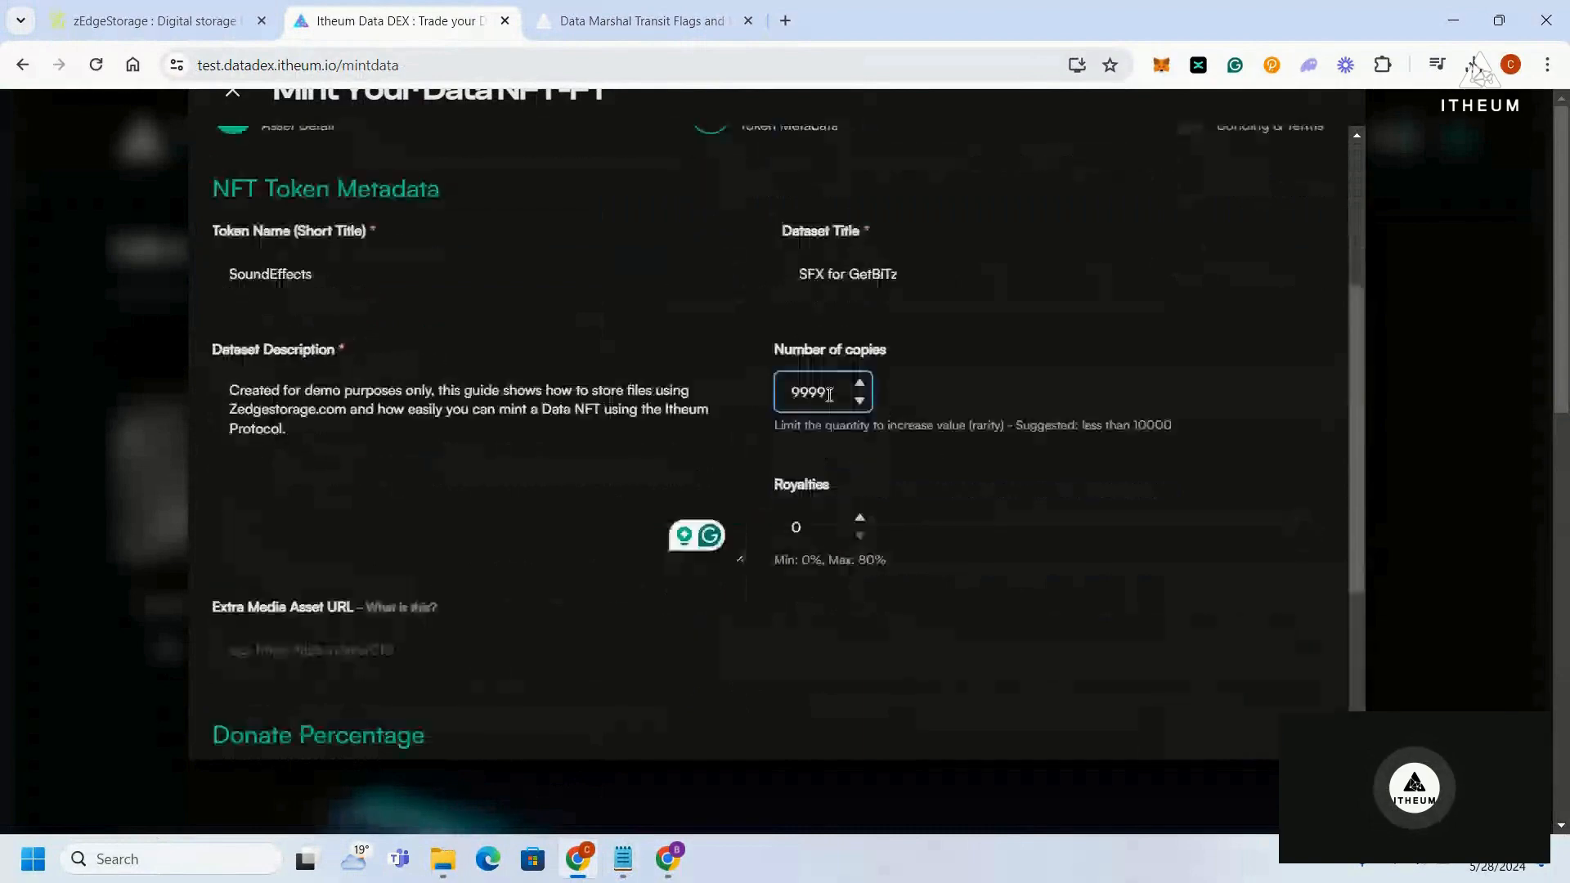
drag(829, 395, 776, 392)
text(12)
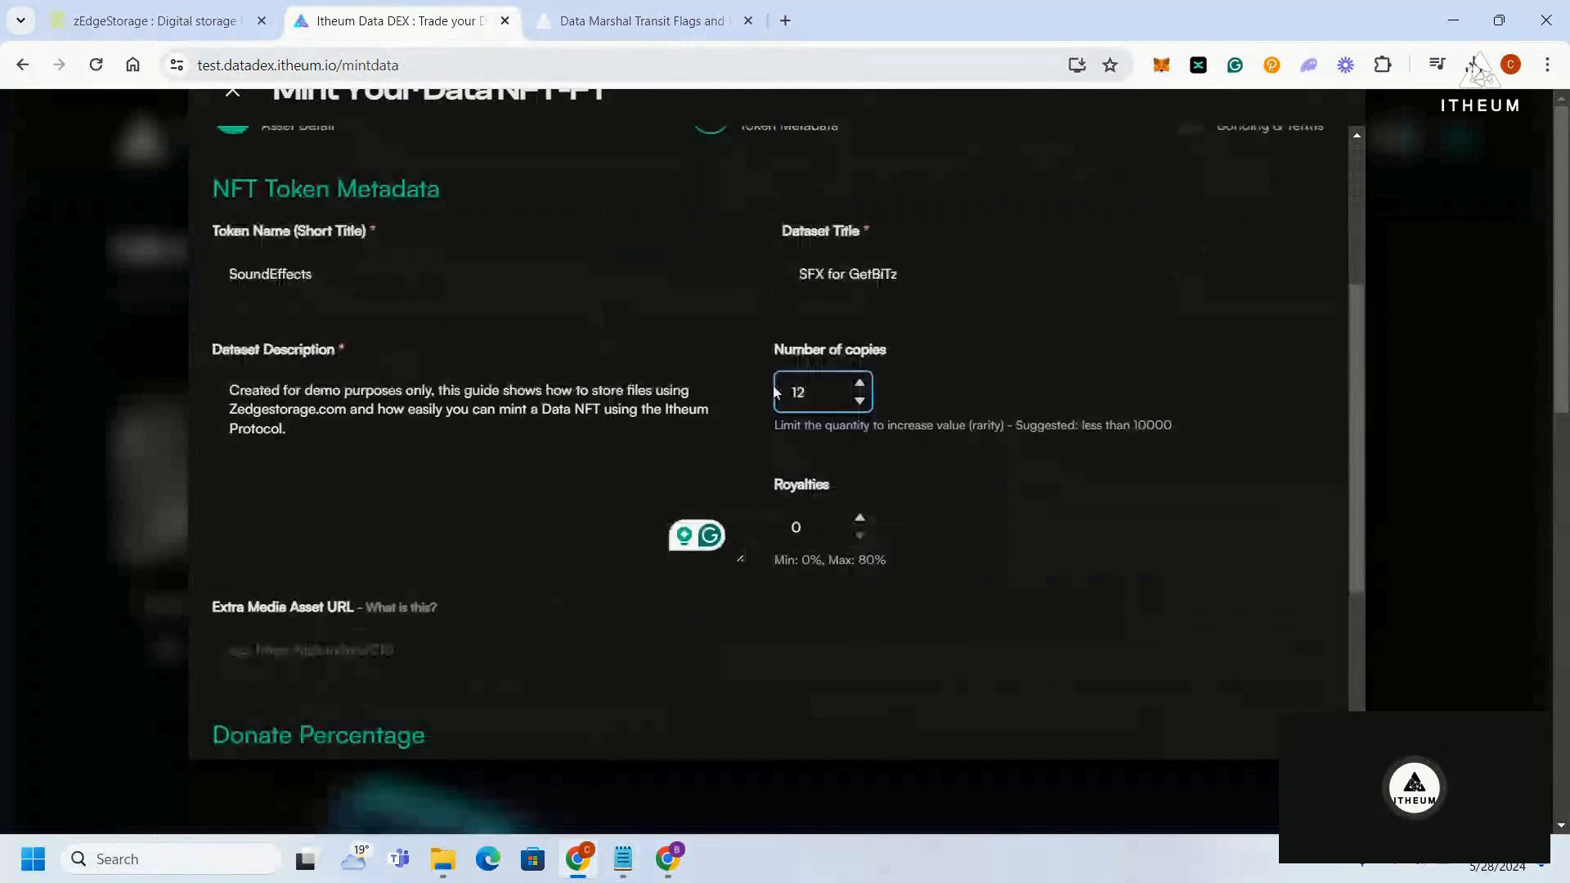
text(00)
key(Tab)
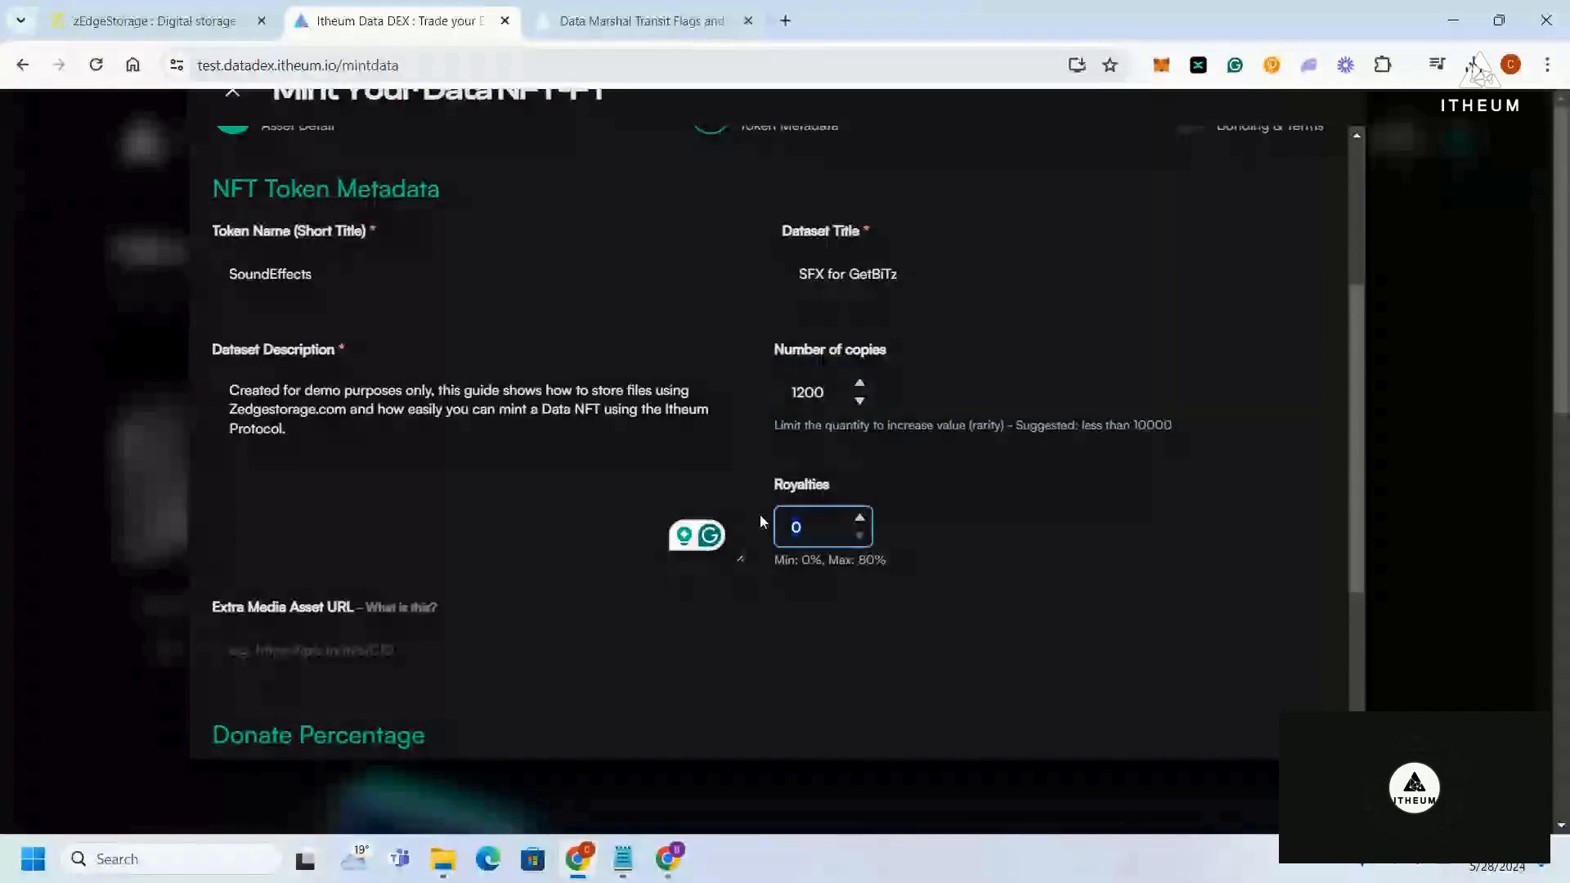
text(5)
click(760, 522)
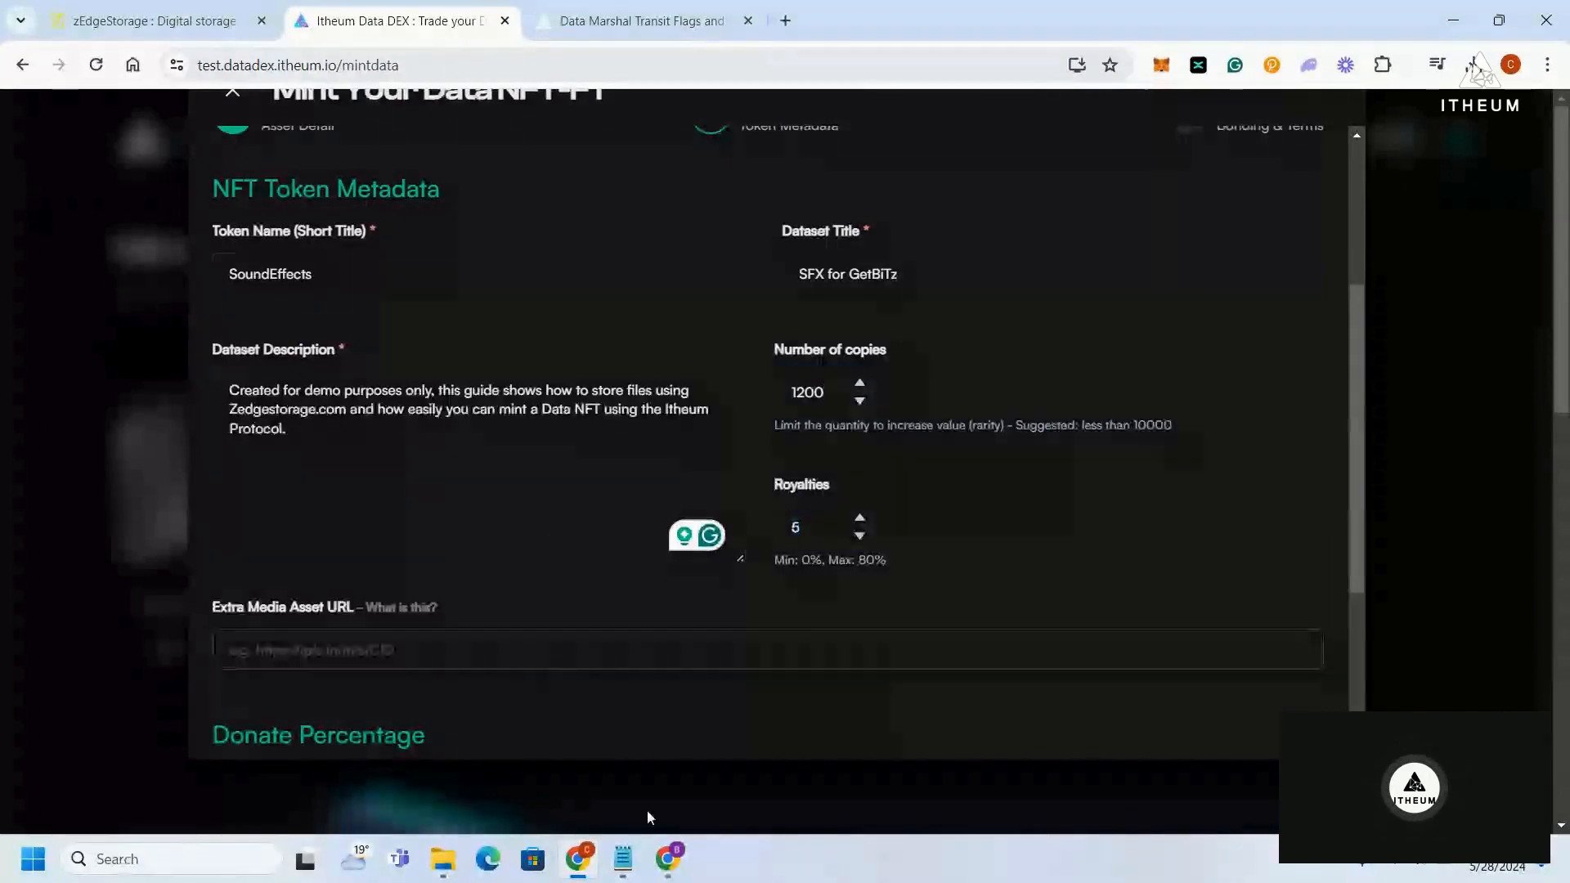
- Copy the Extra Asset IPFS URL from the notes into the Extra Media Asset URL field and read that field's explanation
click(623, 859)
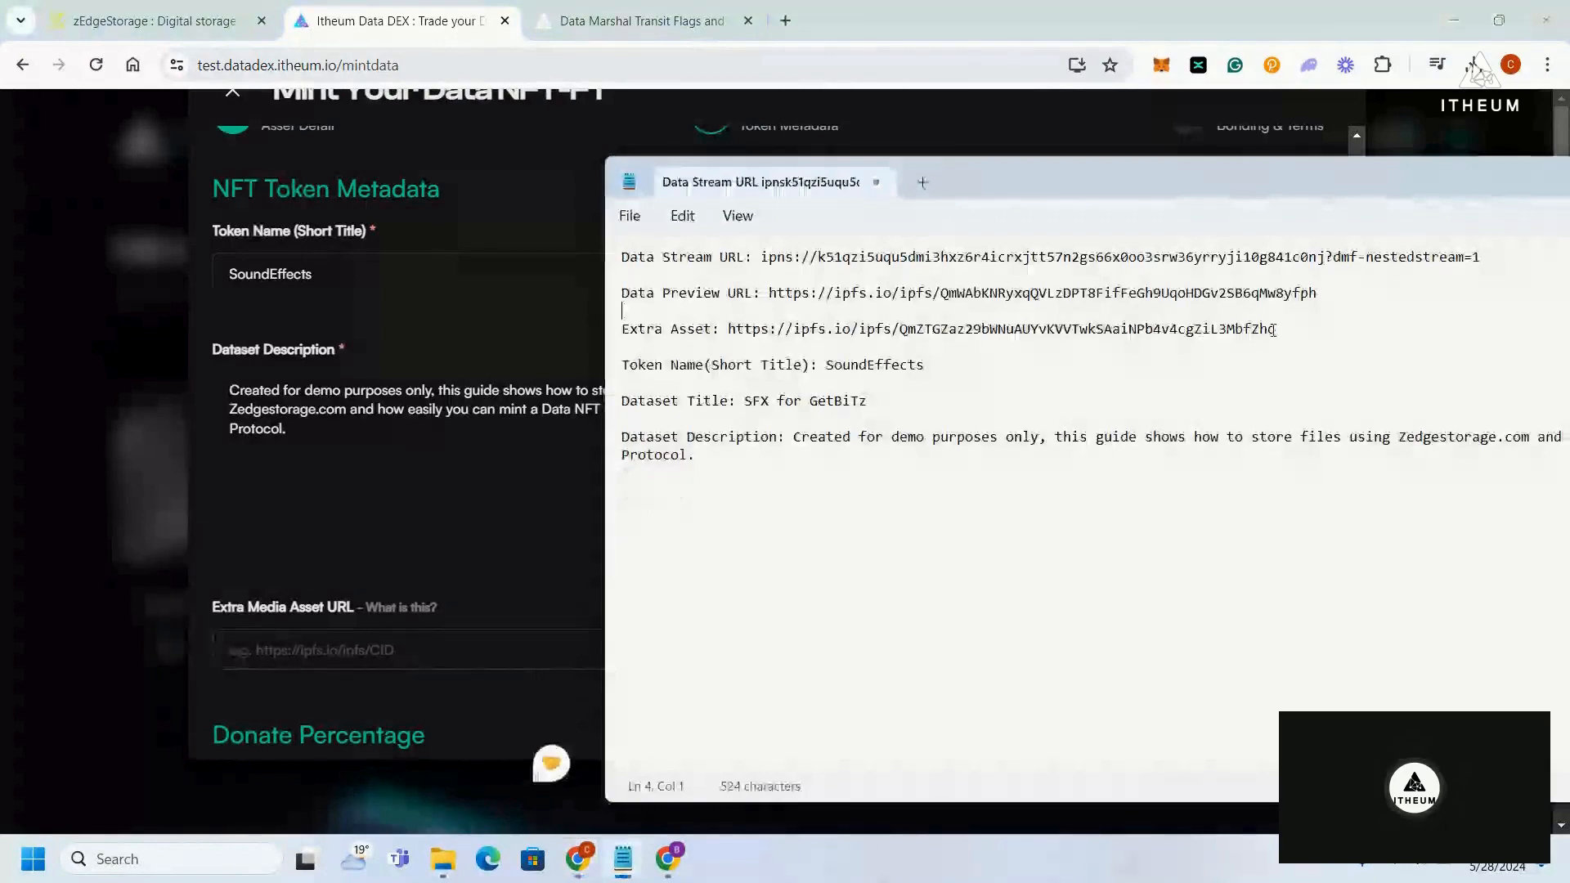
drag(1273, 329, 734, 337)
click(454, 649)
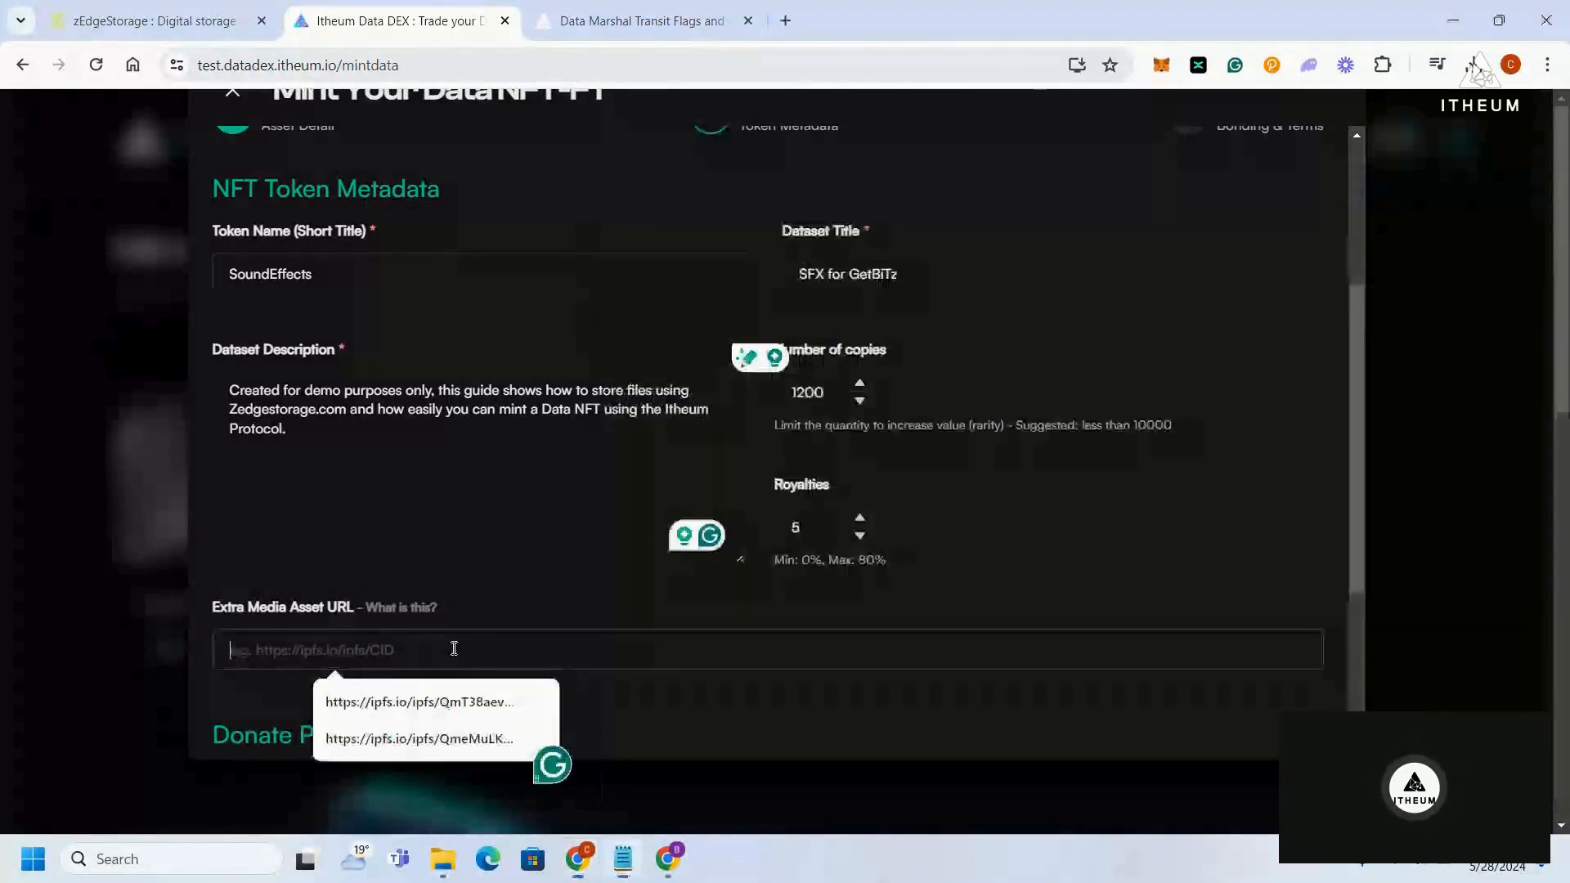
text(https://ipfs.io/ipfs/QmZTGZaz29bWNuAUYvKVVTwkSAaiNPb4v4cgZiL3MbfZho)
click(540, 589)
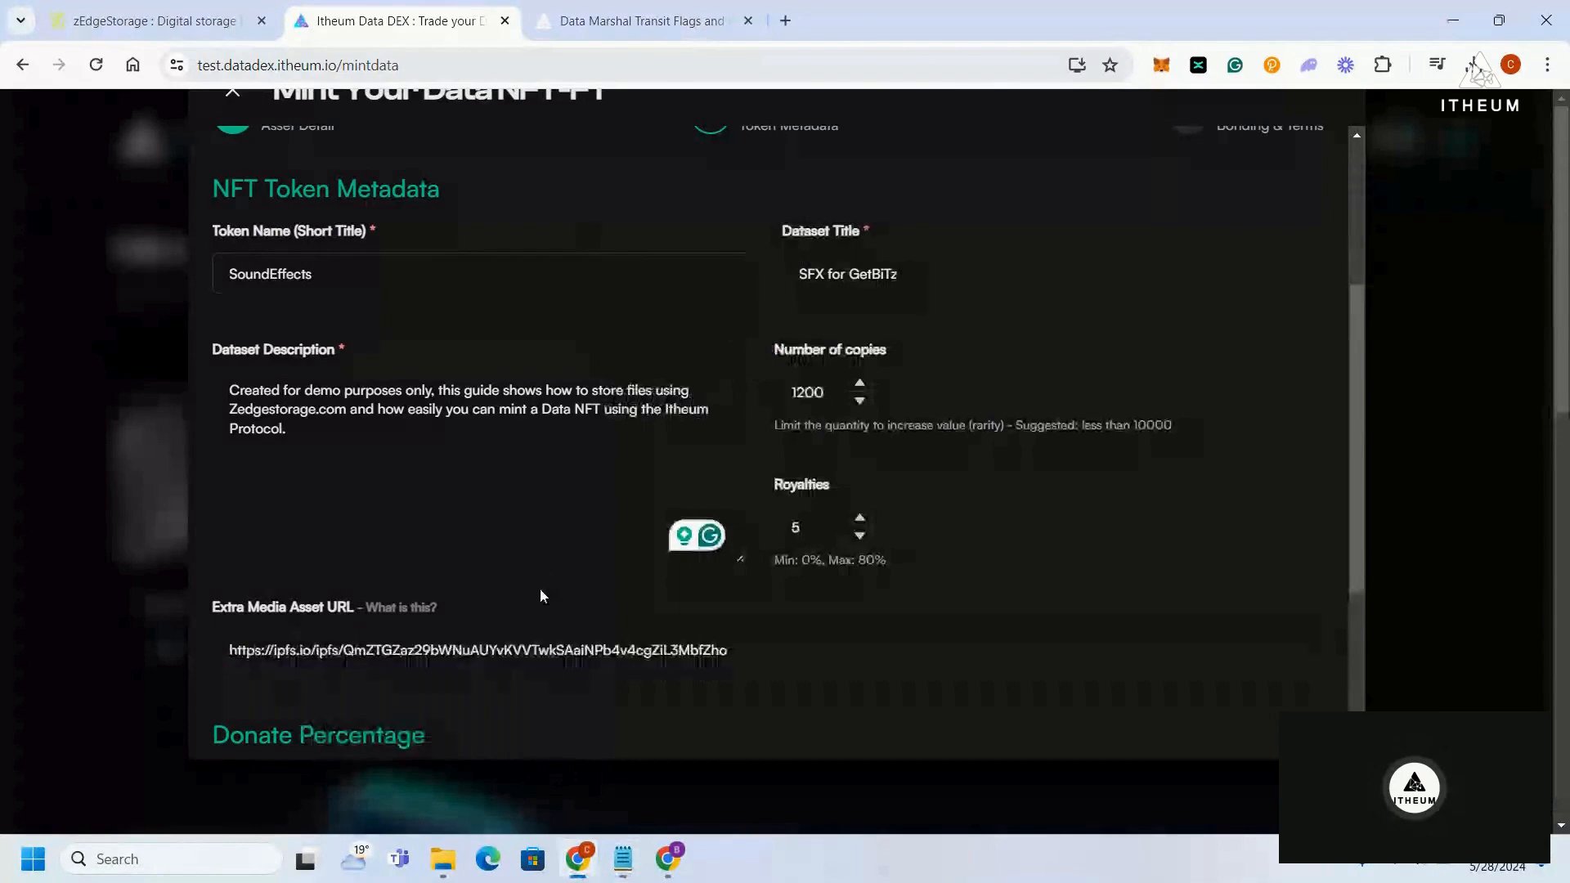
click(429, 614)
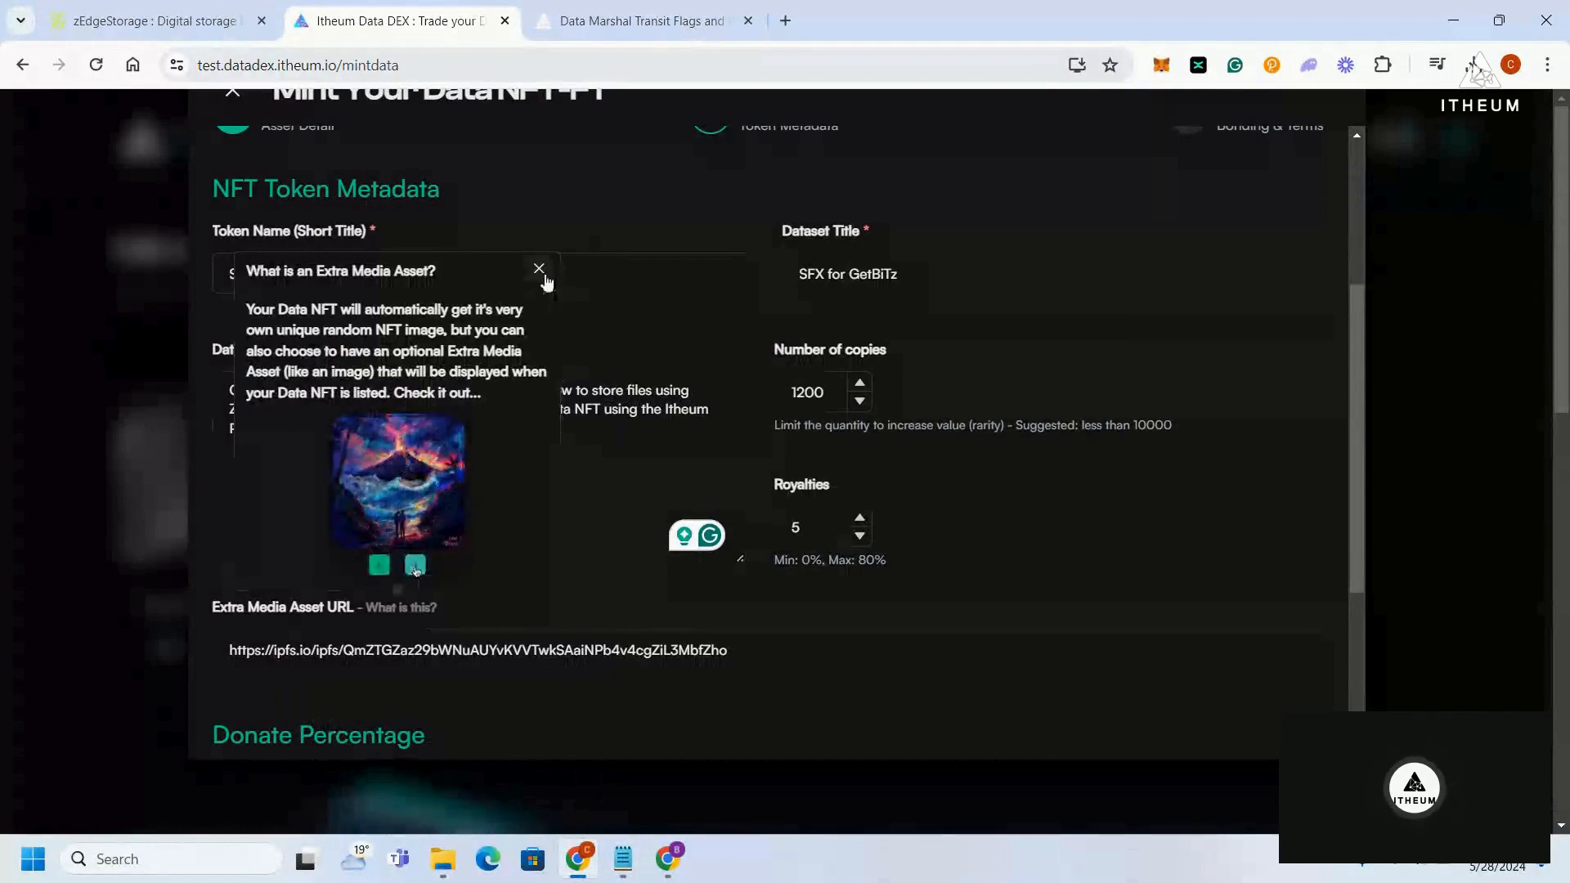
click(541, 274)
- Examine the Donate Percentage setting and the quantity of Data NFTs going to the community treasury
scroll(658, 547, down, 3)
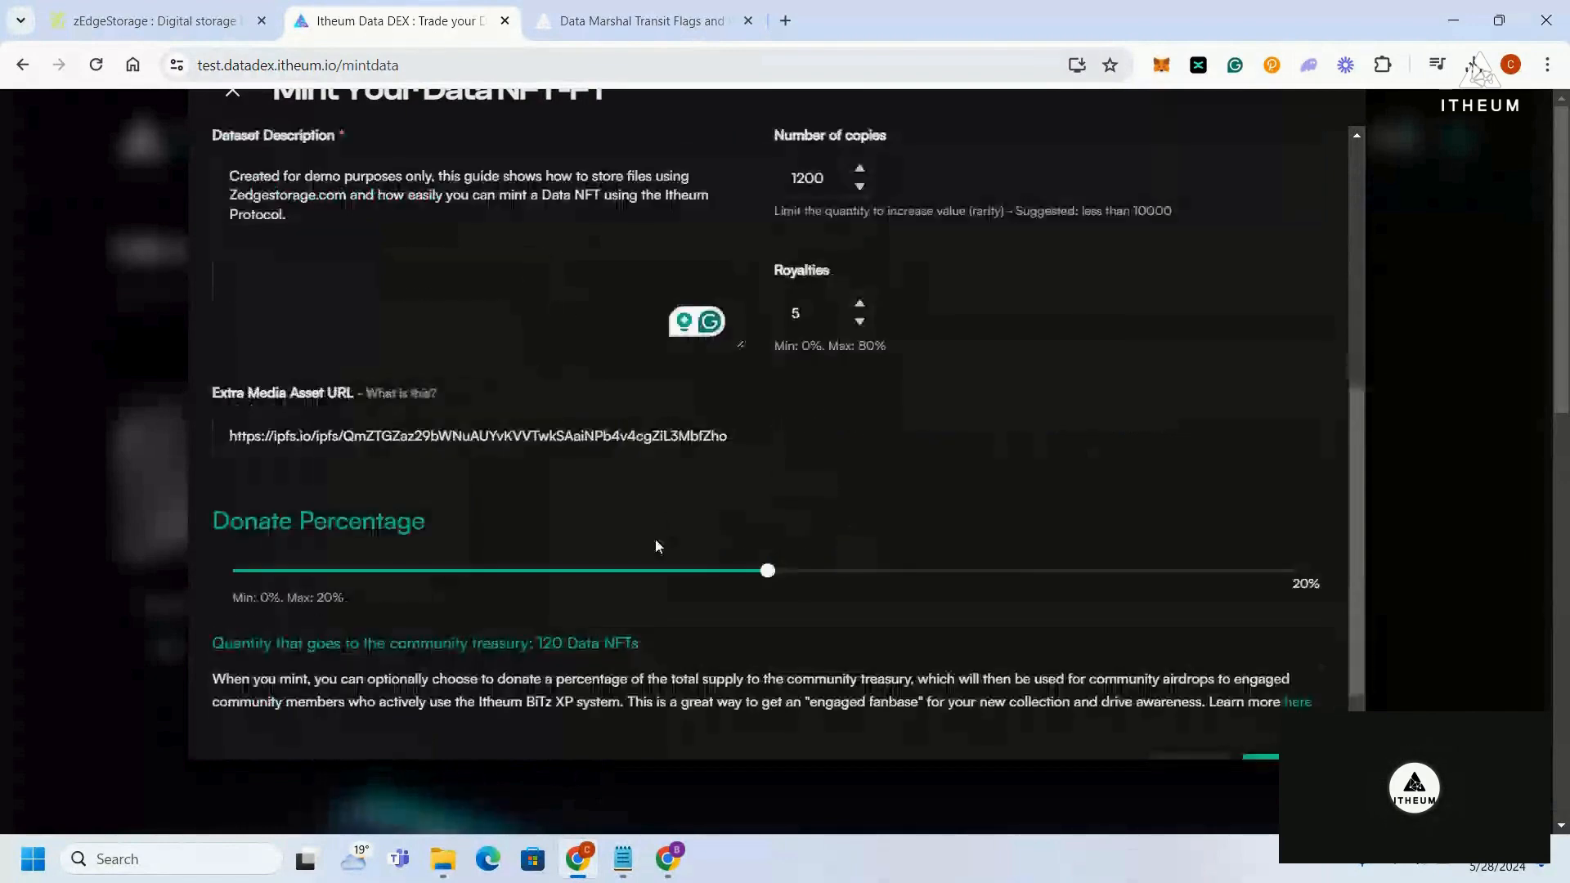
scroll(655, 547, up, 1)
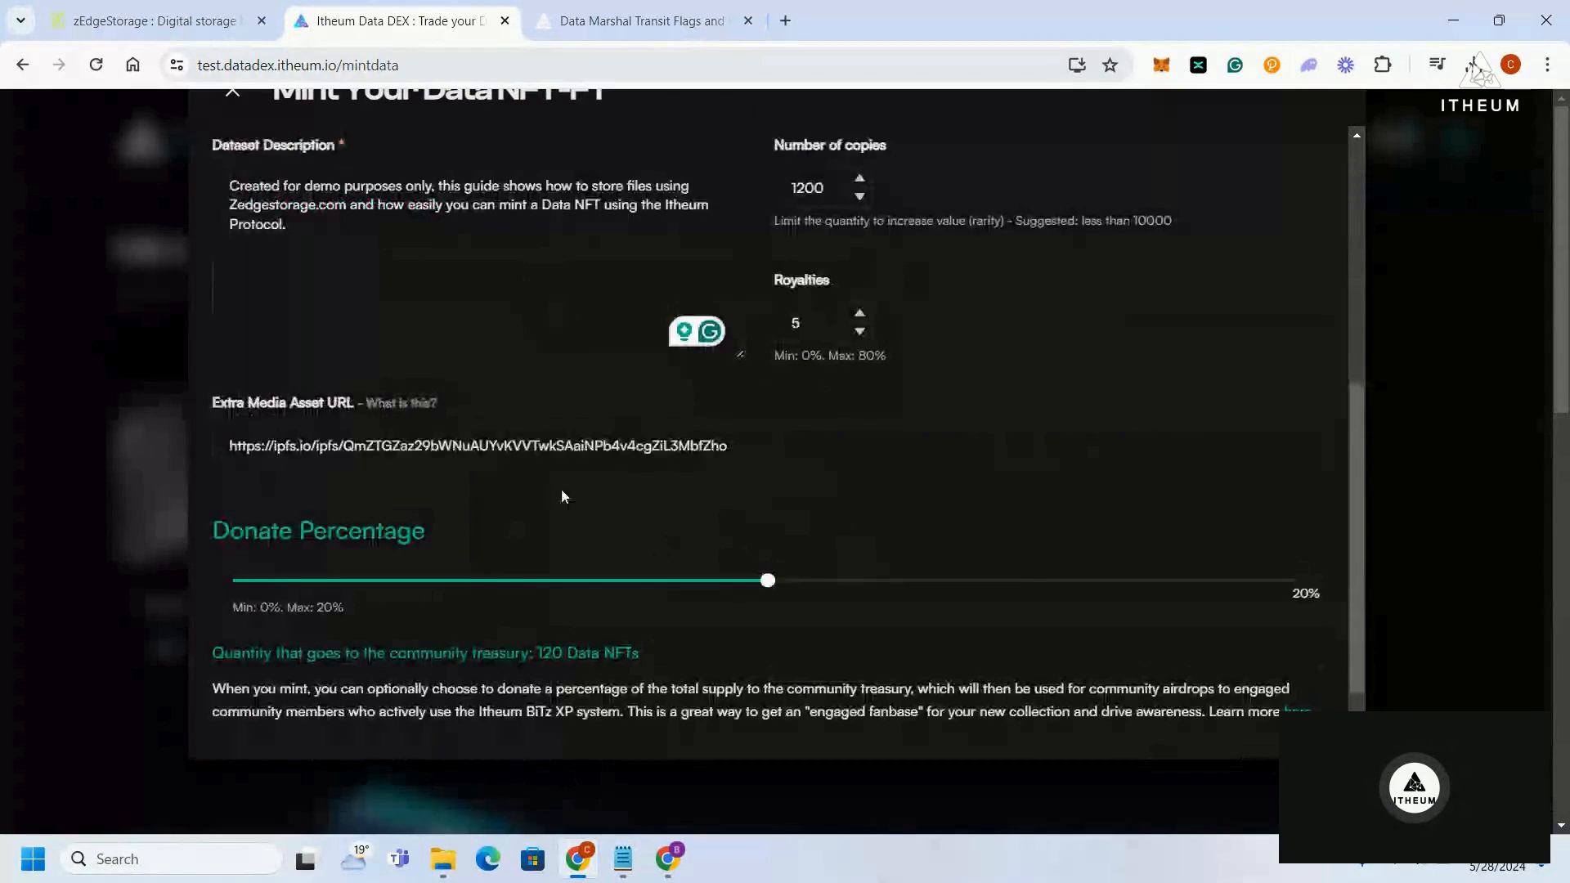
scroll(723, 442, down, 1)
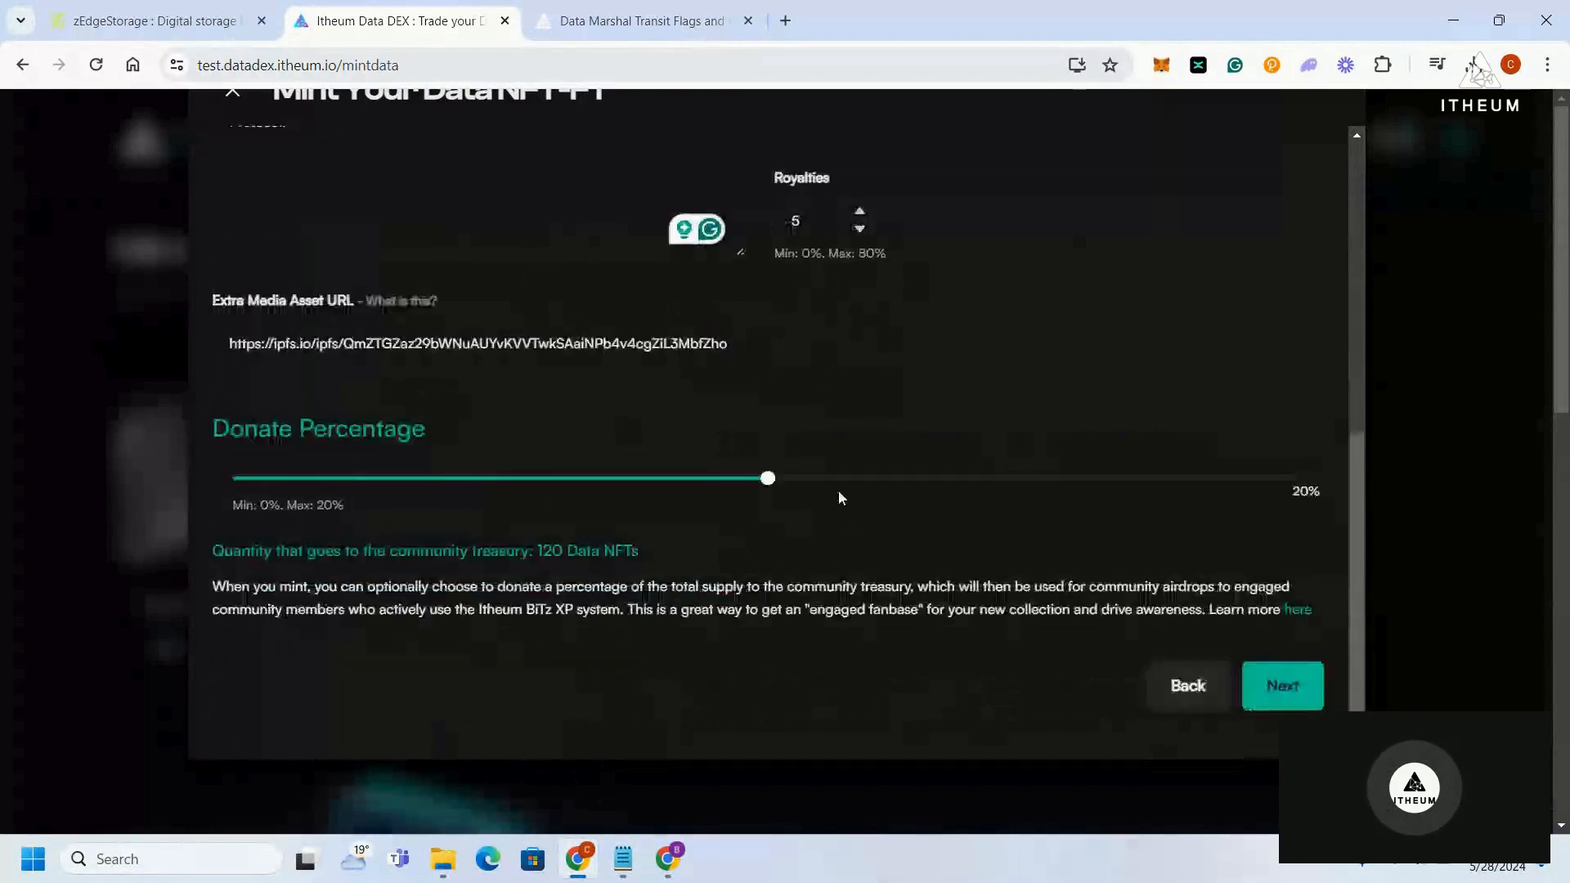
mouse_move(778, 492)
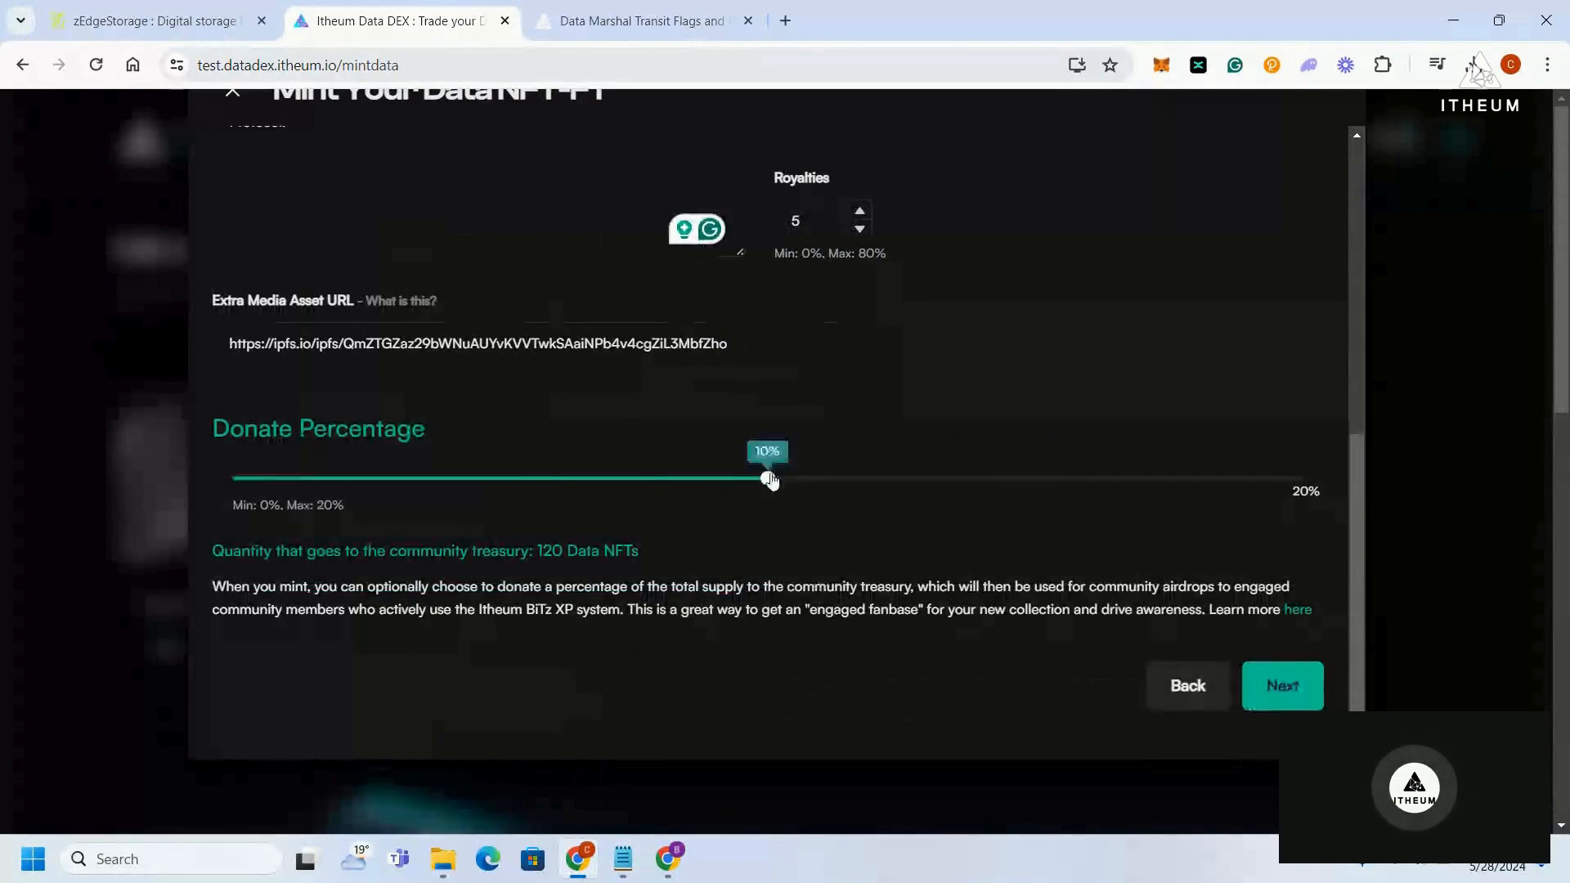
mouse_move(770, 478)
mouse_down()
mouse_move(739, 480)
mouse_move(959, 478)
mouse_move(771, 487)
mouse_up()
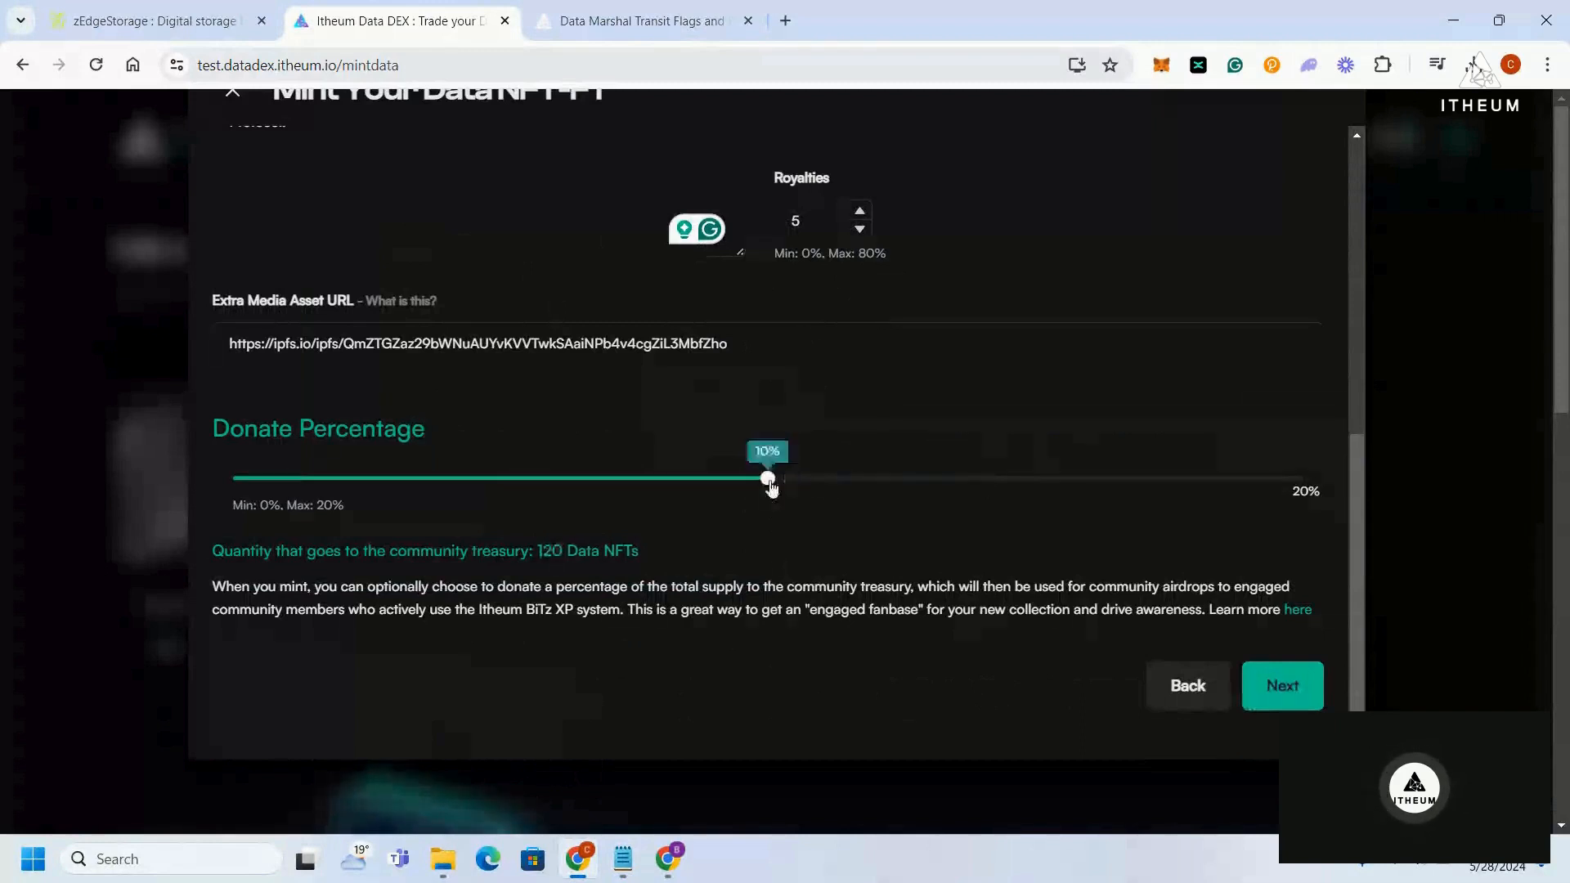
scroll(465, 562, down, 1)
drag(214, 544, 591, 549)
click(591, 549)
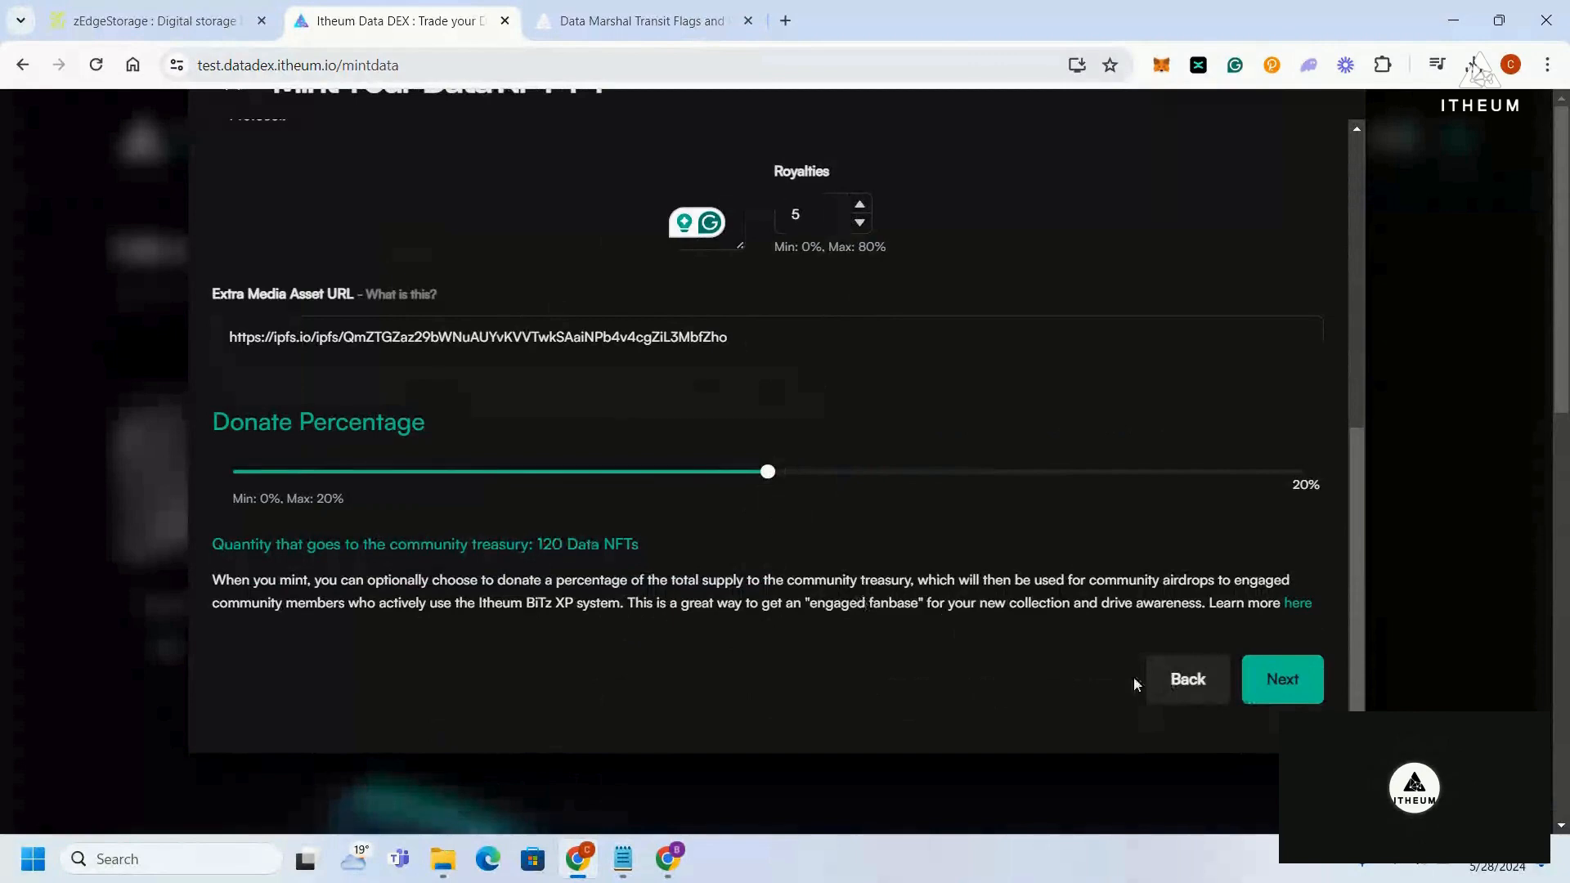
- Advance to the Bonding & Terms stage and agree to the Liveliness Bonding: Penalties and Slashing Terms
click(1282, 679)
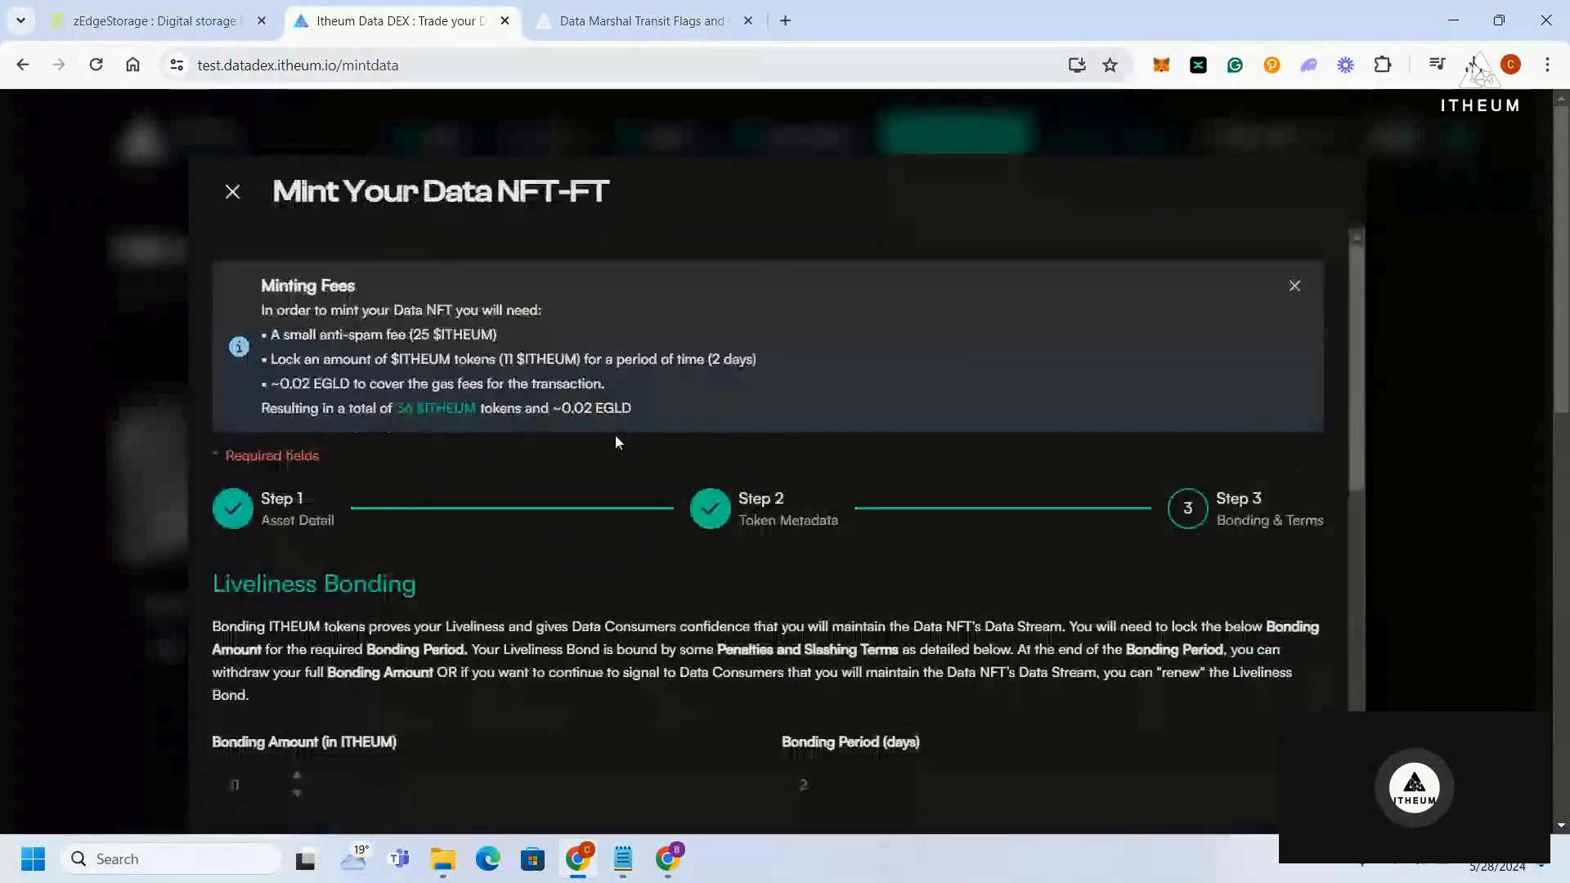
scroll(785, 430, down, 6)
scroll(1230, 453, up, 2)
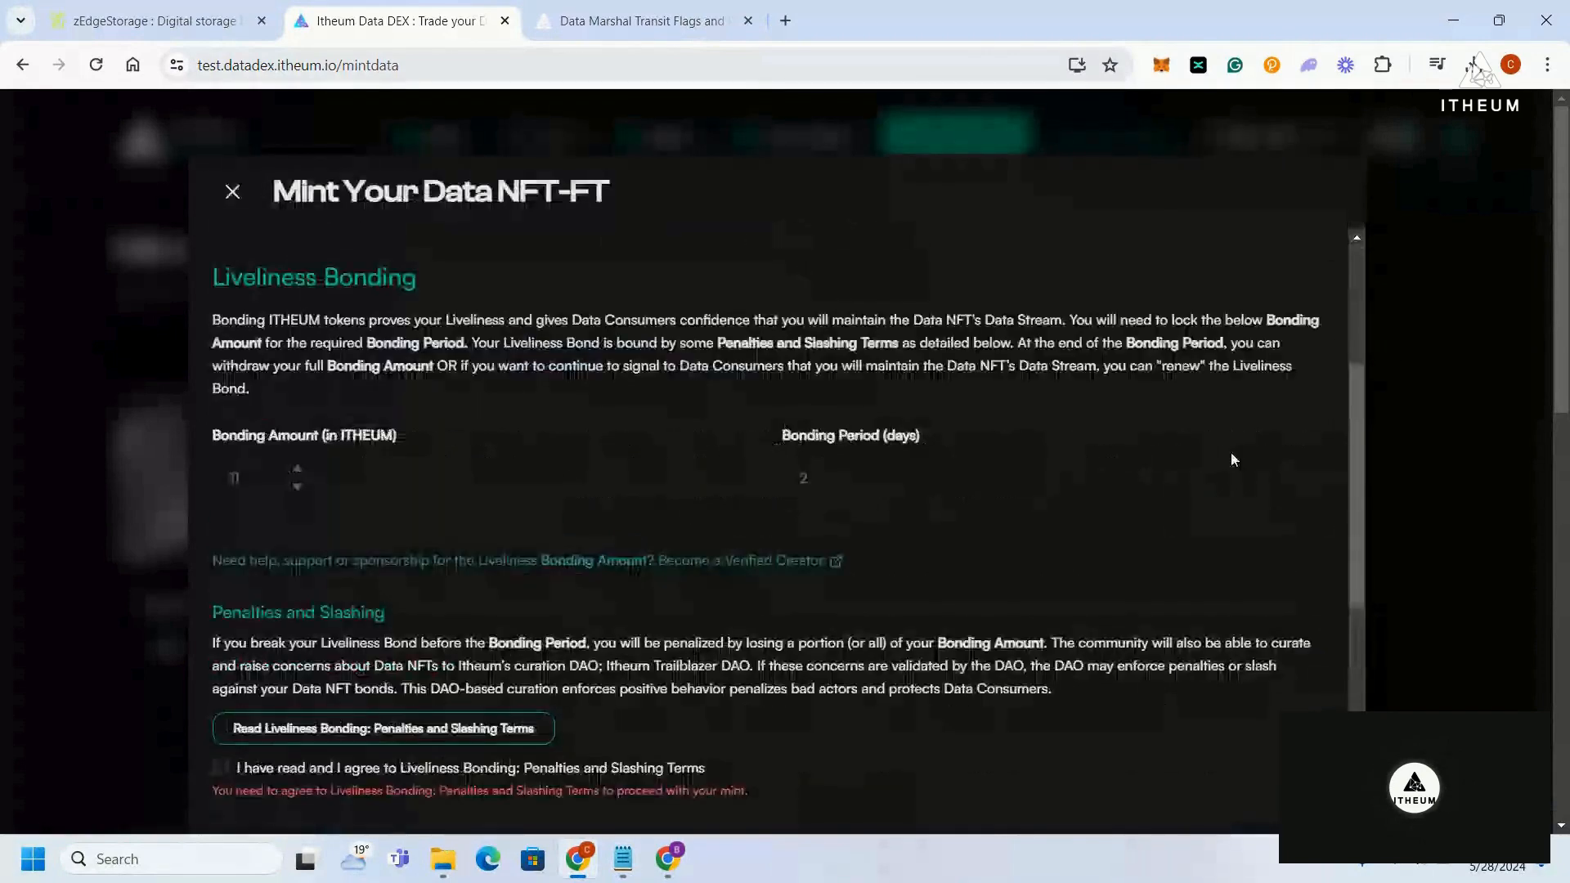
scroll(1230, 453, down, 2)
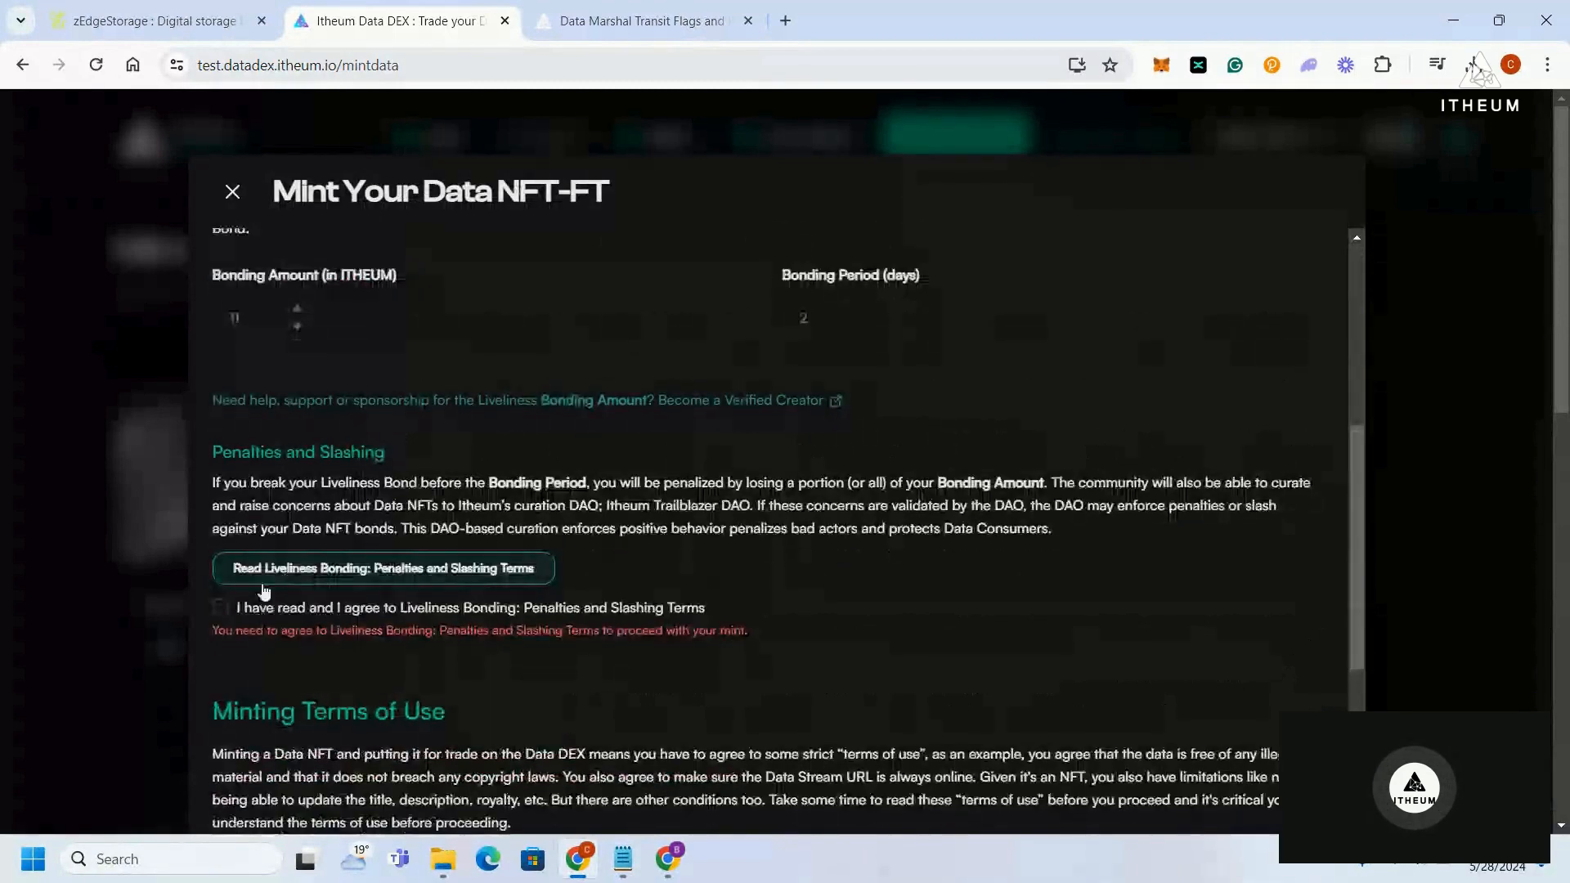
click(250, 610)
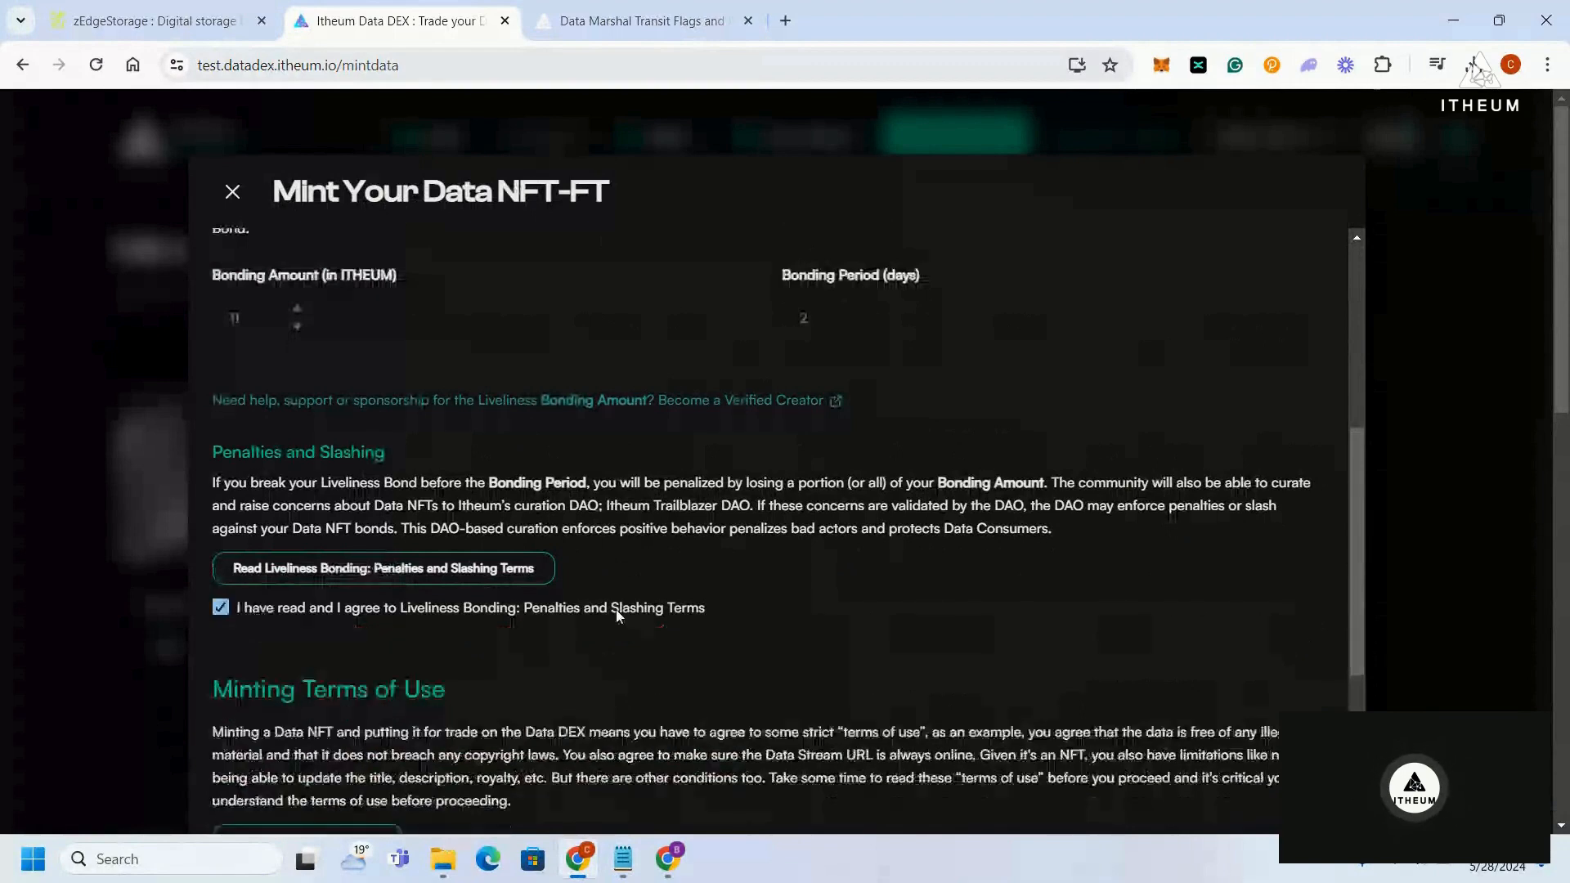
- Agree to the minting Terms of Use and accept the deduction of the Anti-Spam Minting Fee from the wallet
scroll(409, 611, down, 3)
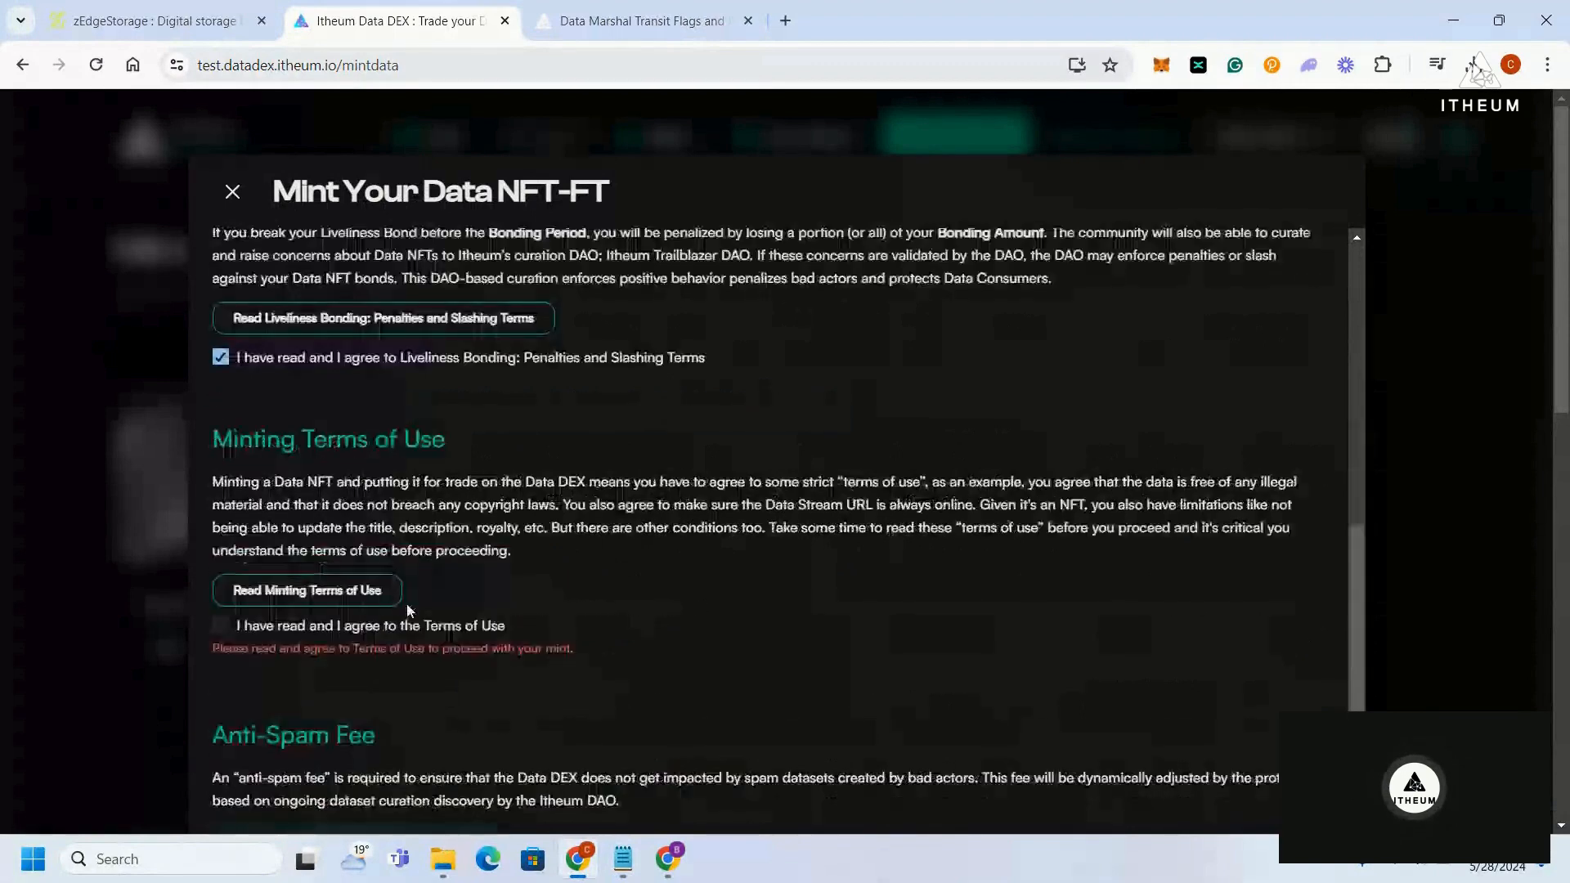
click(409, 625)
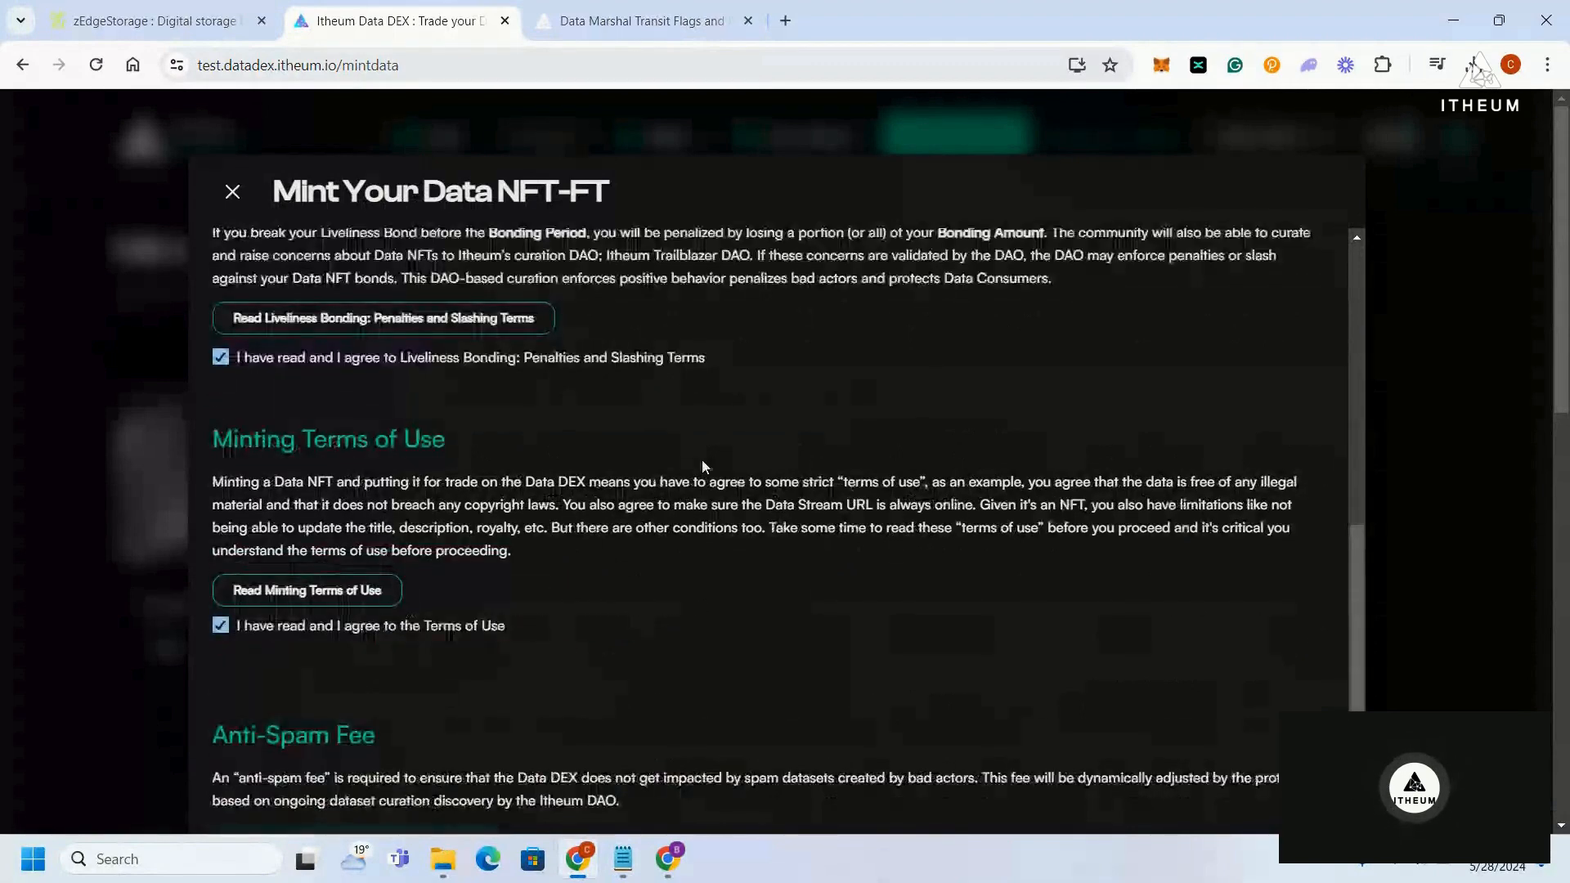
drag(1352, 577, 1351, 653)
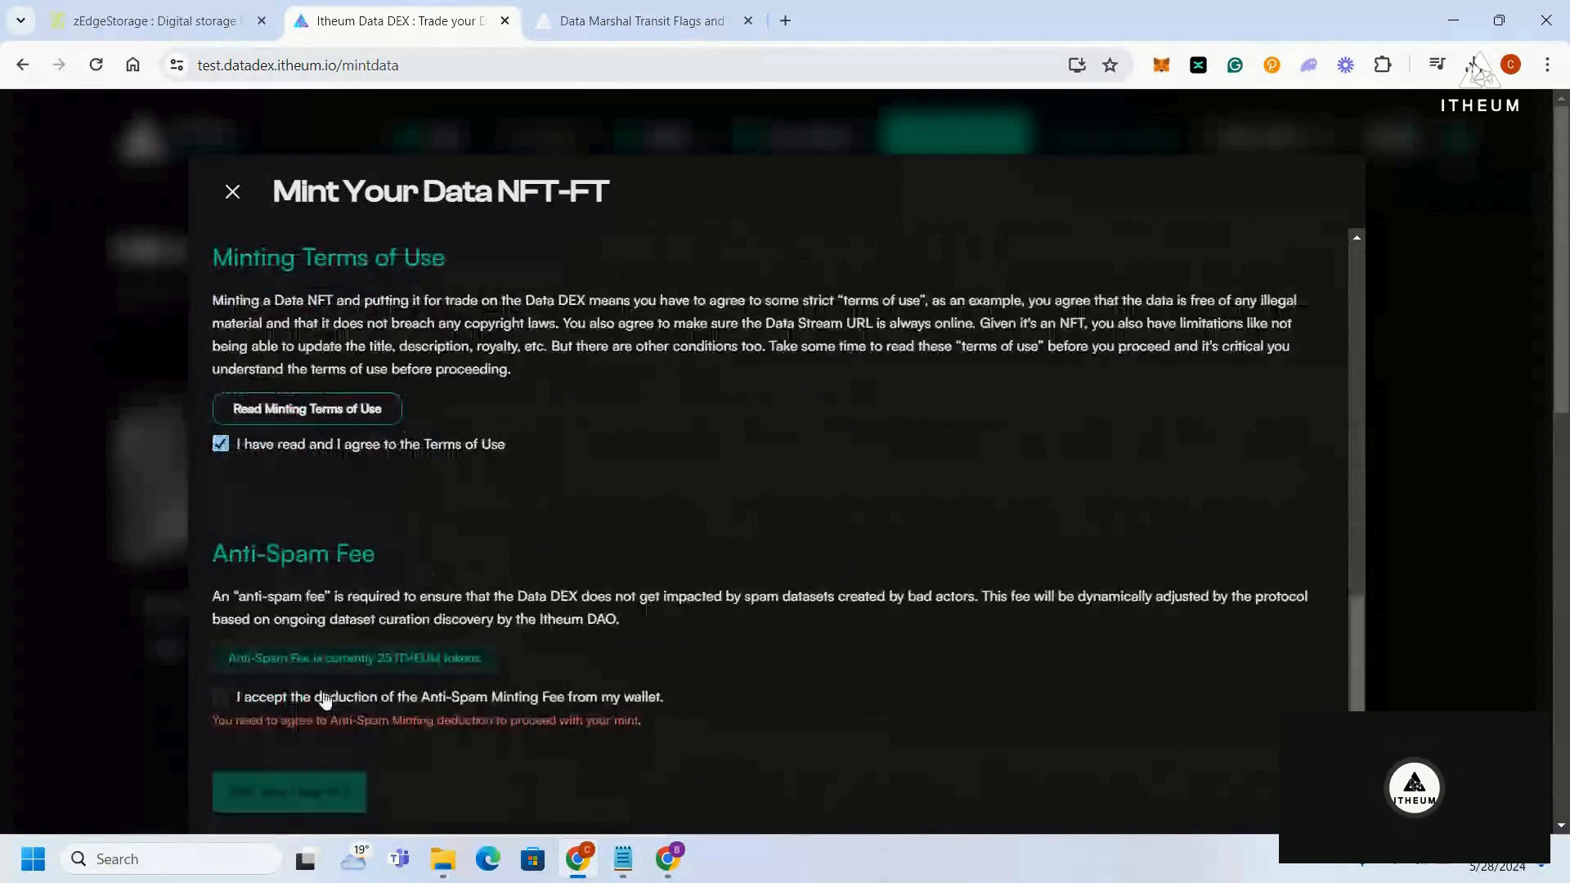
click(325, 699)
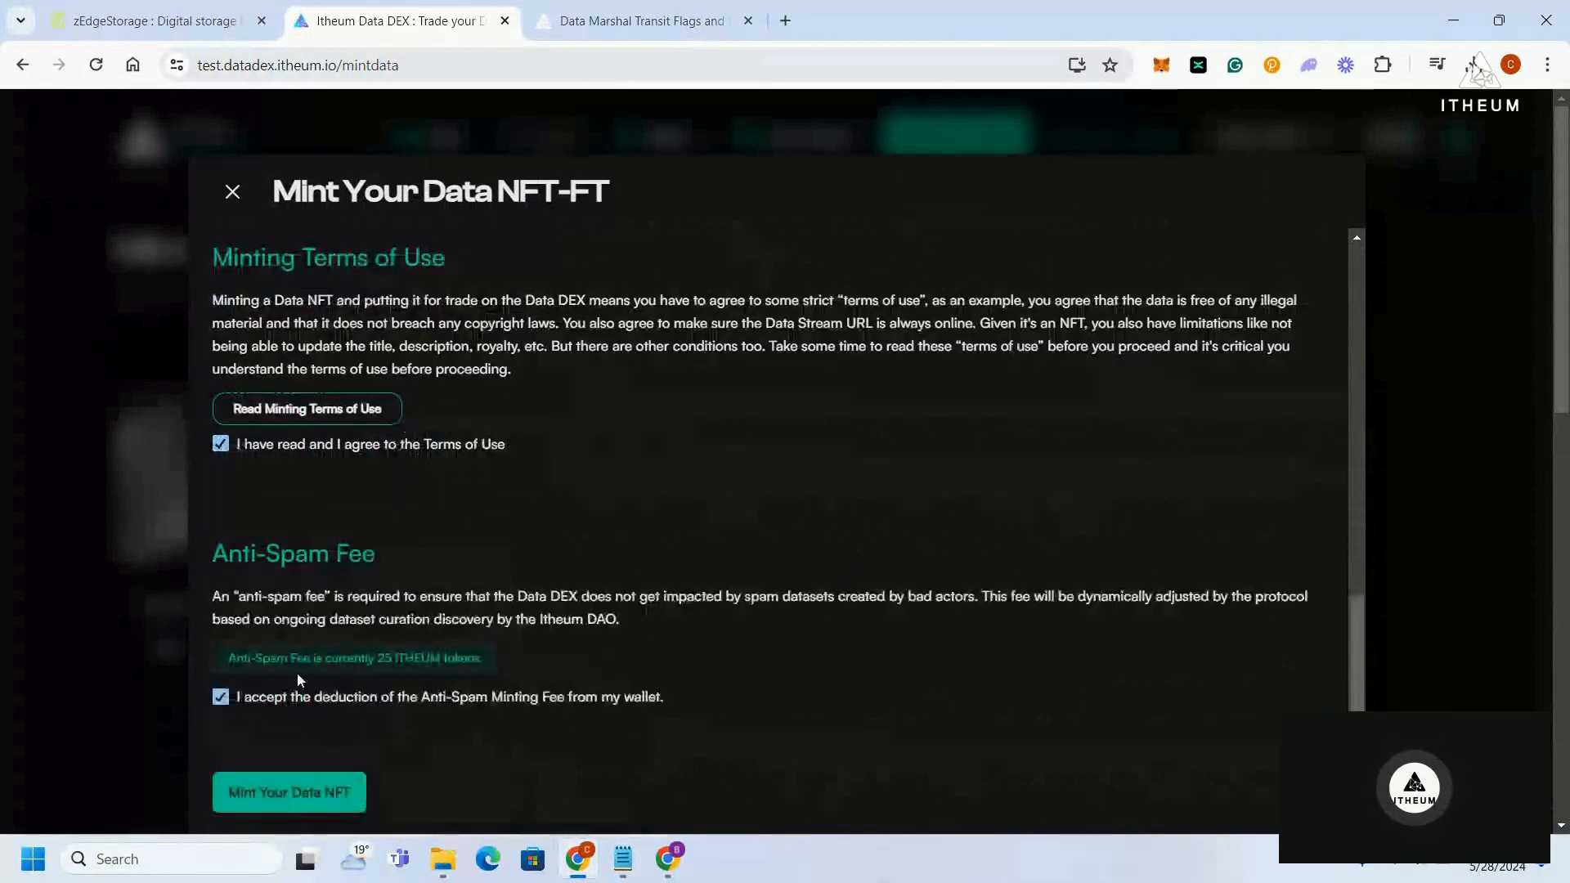
- Mint the Data NFT, confirming its IPFS assets are available, and sign the transaction on devnet in the MultiversX wallet
click(344, 809)
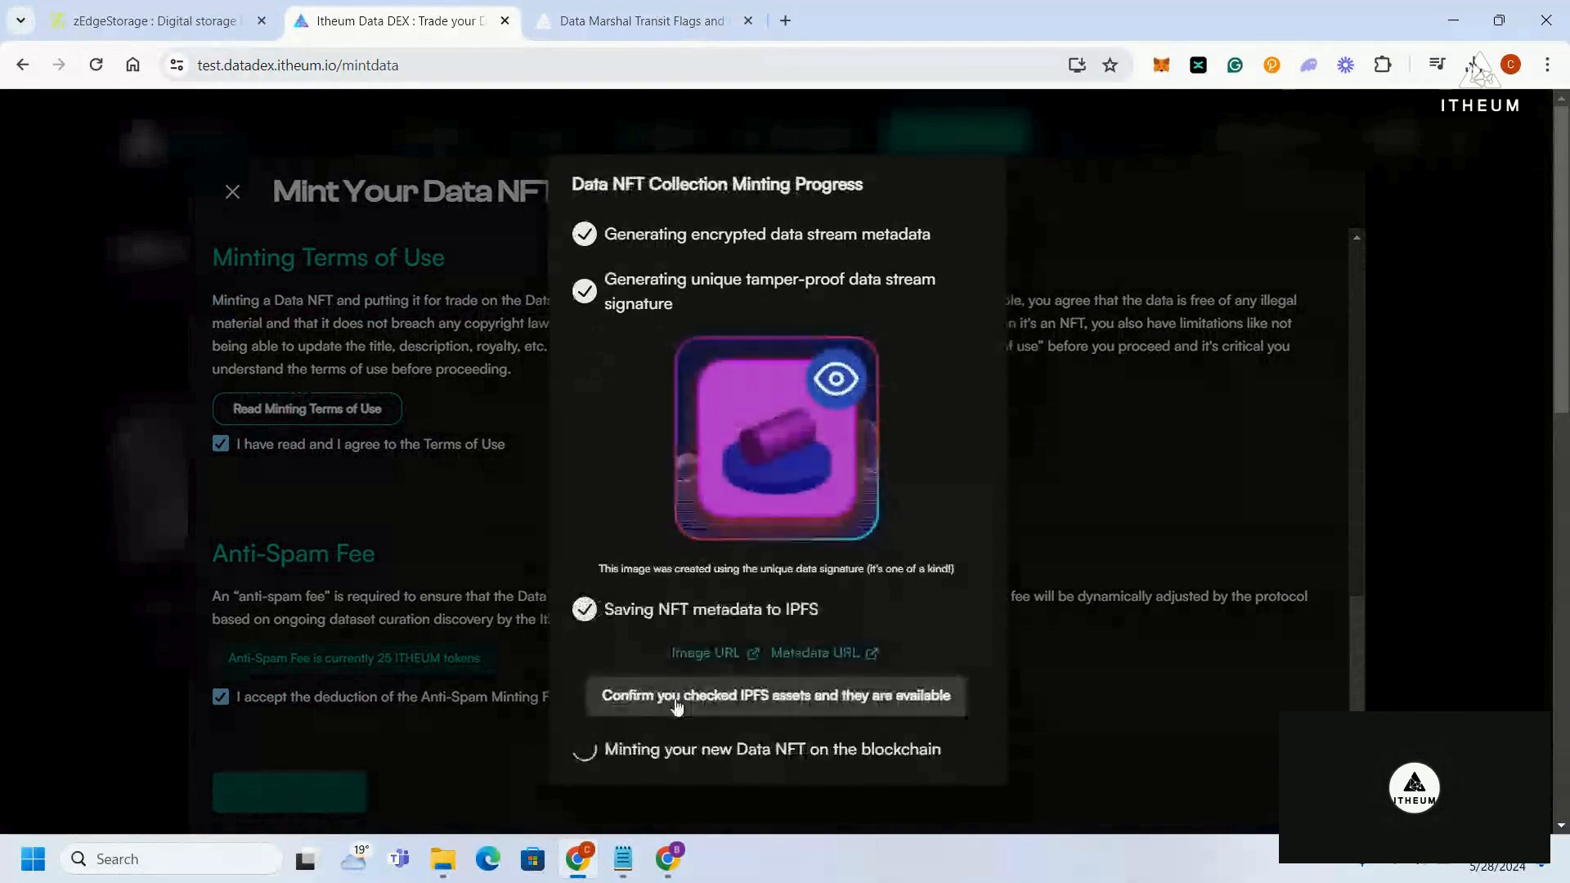
click(712, 696)
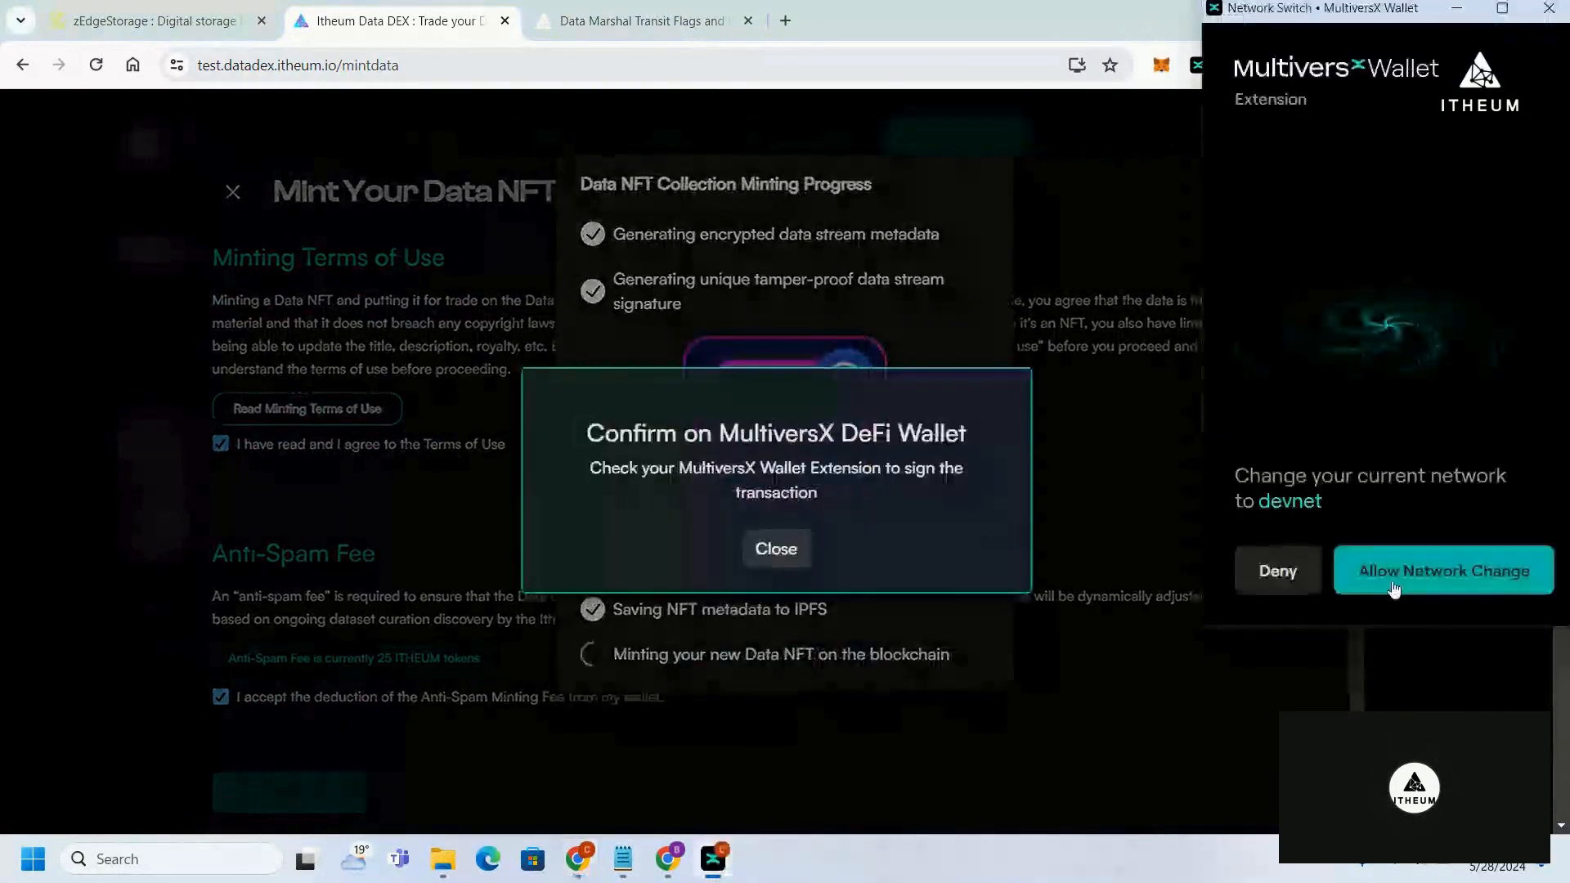
click(1394, 588)
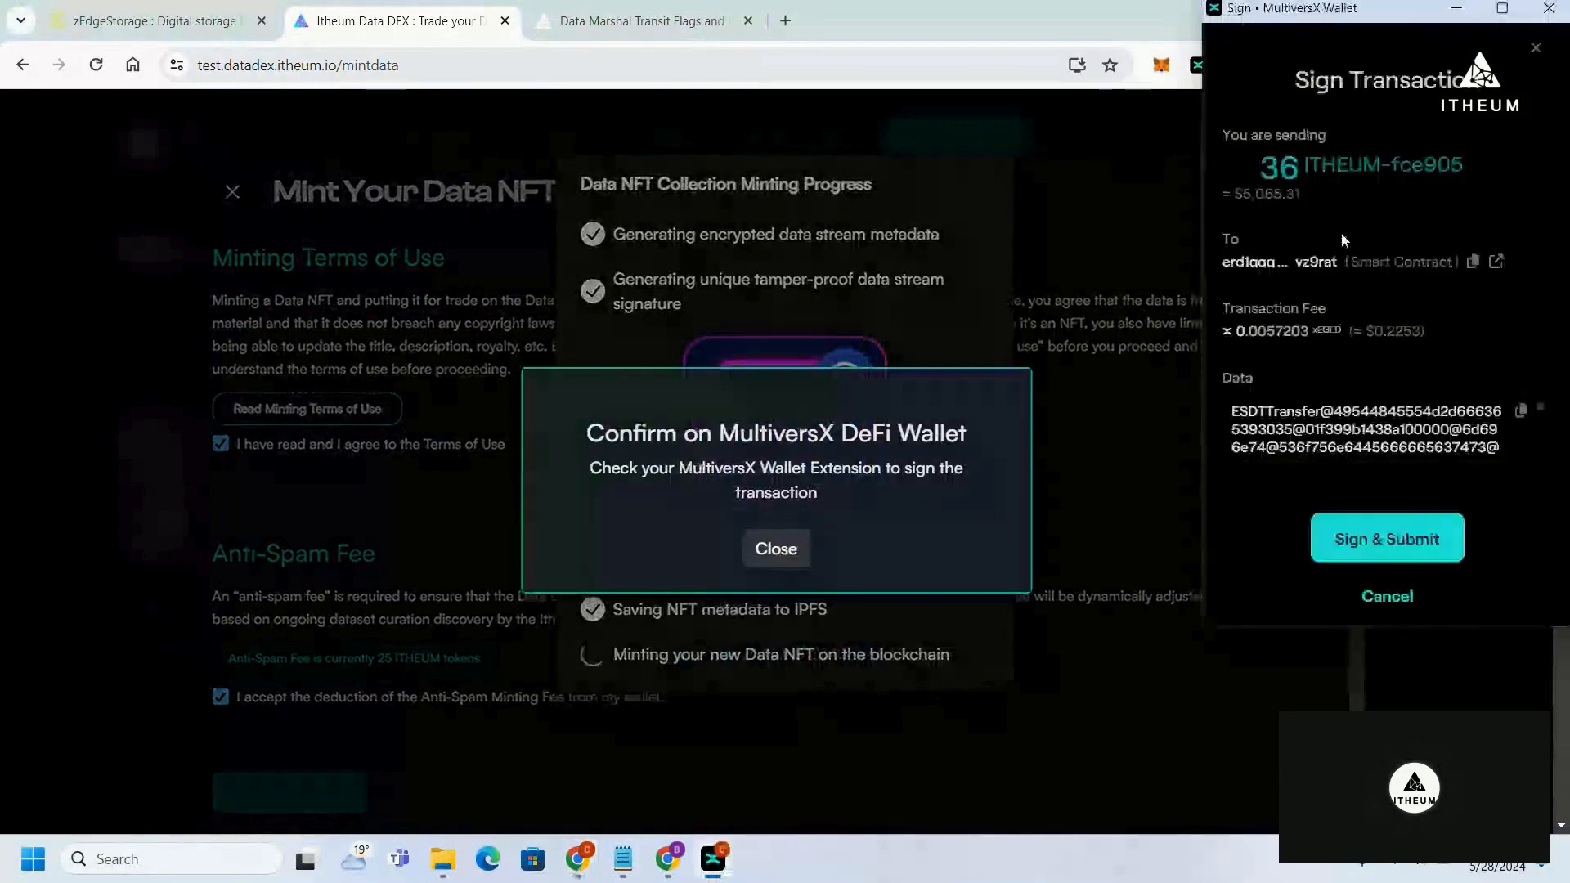
click(1386, 538)
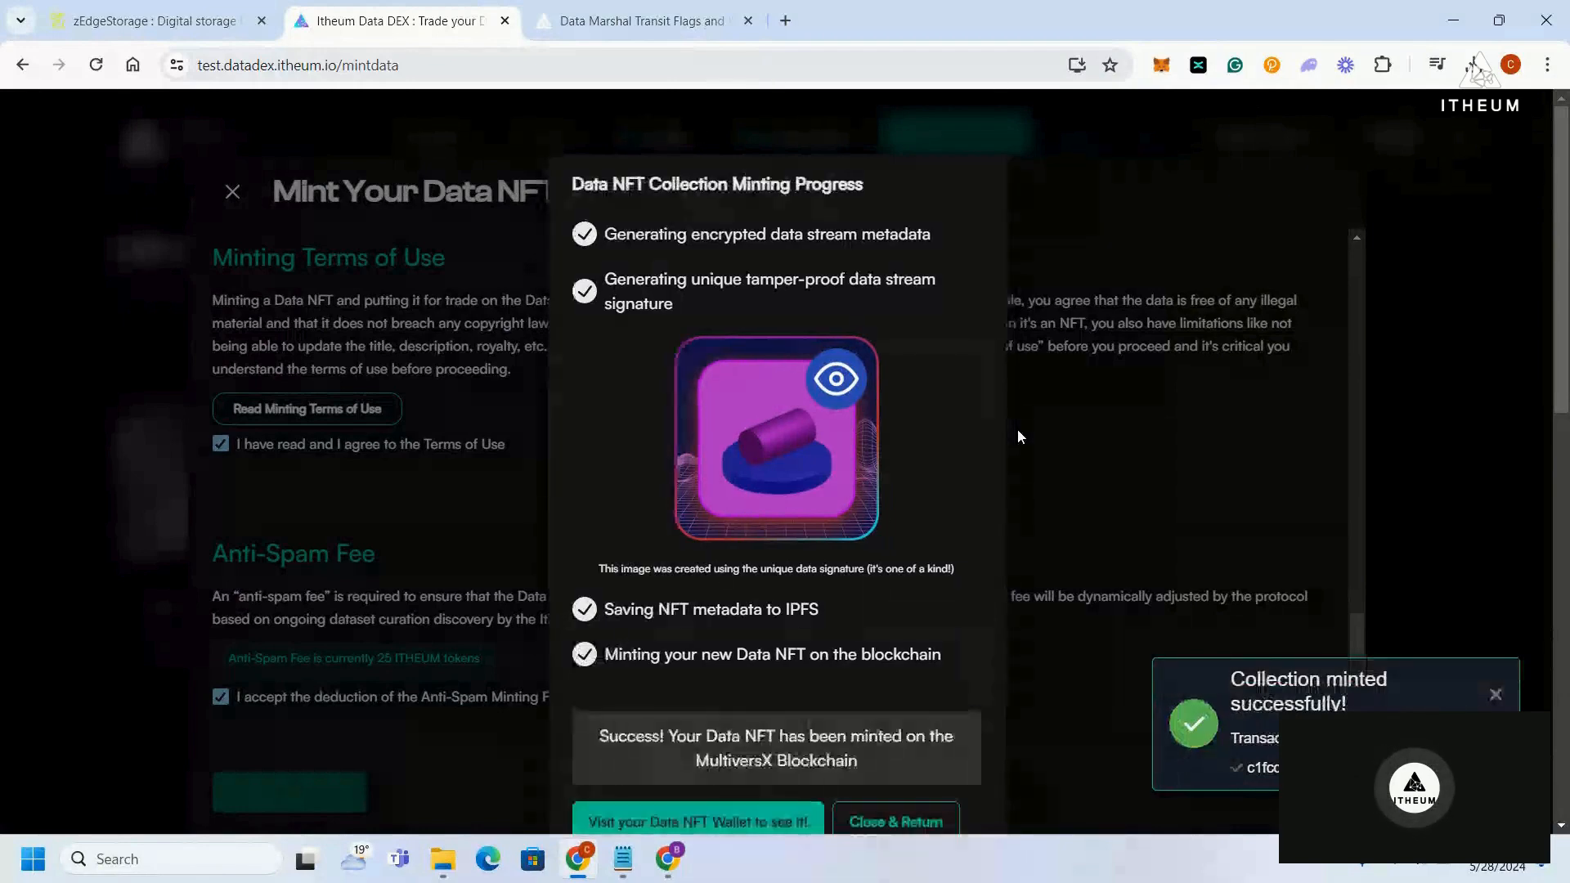
- Go from the finished minting progress dialog to the Data NFT Wallet
scroll(1017, 486, down, 1)
scroll(1017, 485, down, 2)
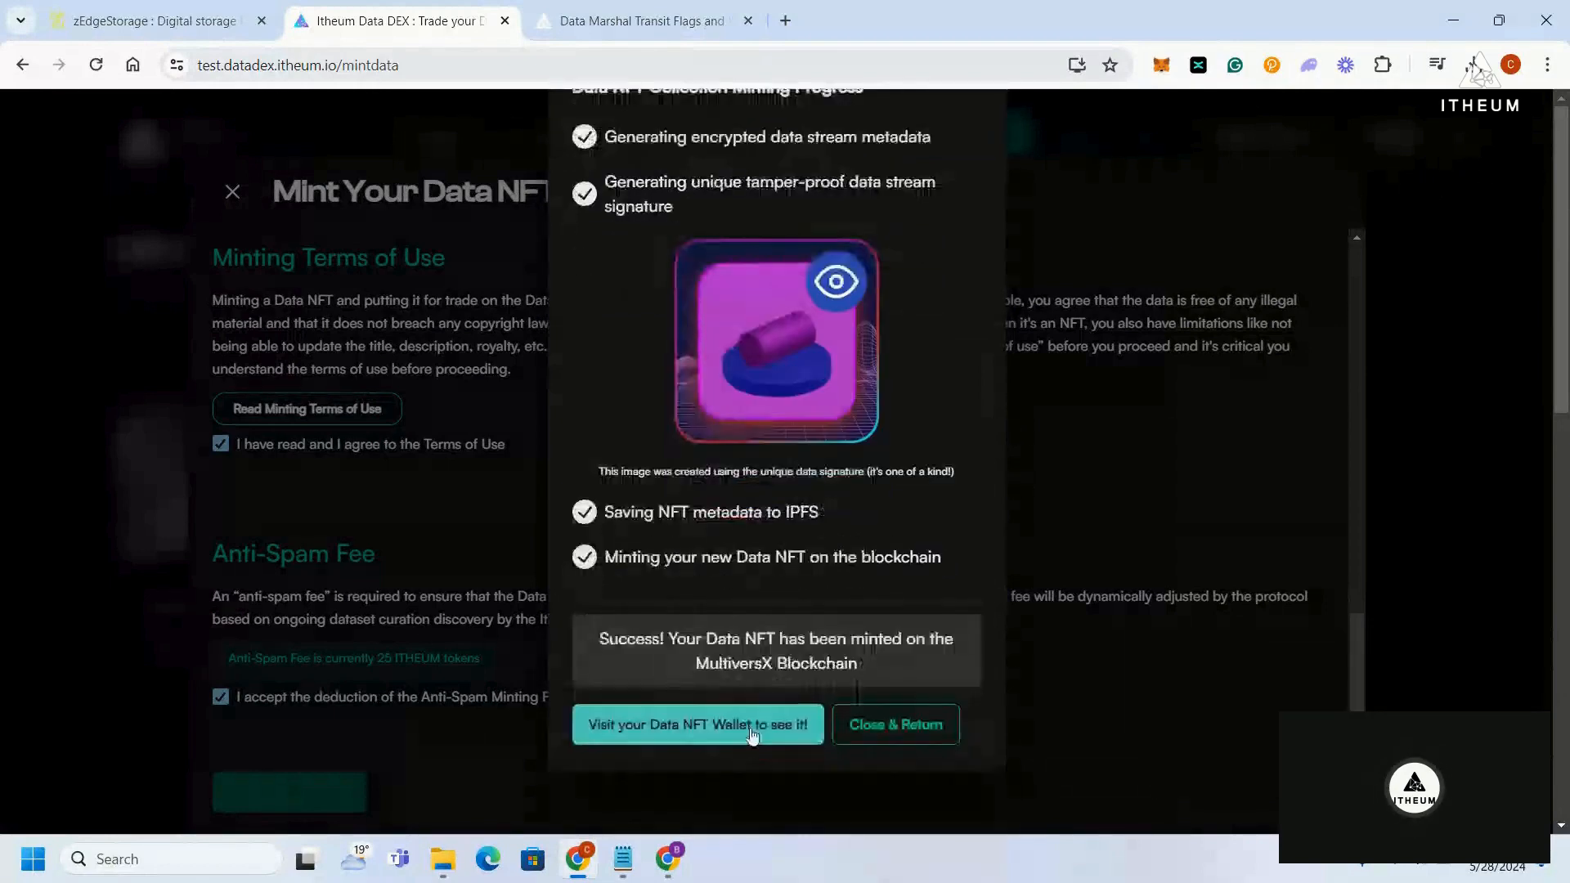
click(753, 735)
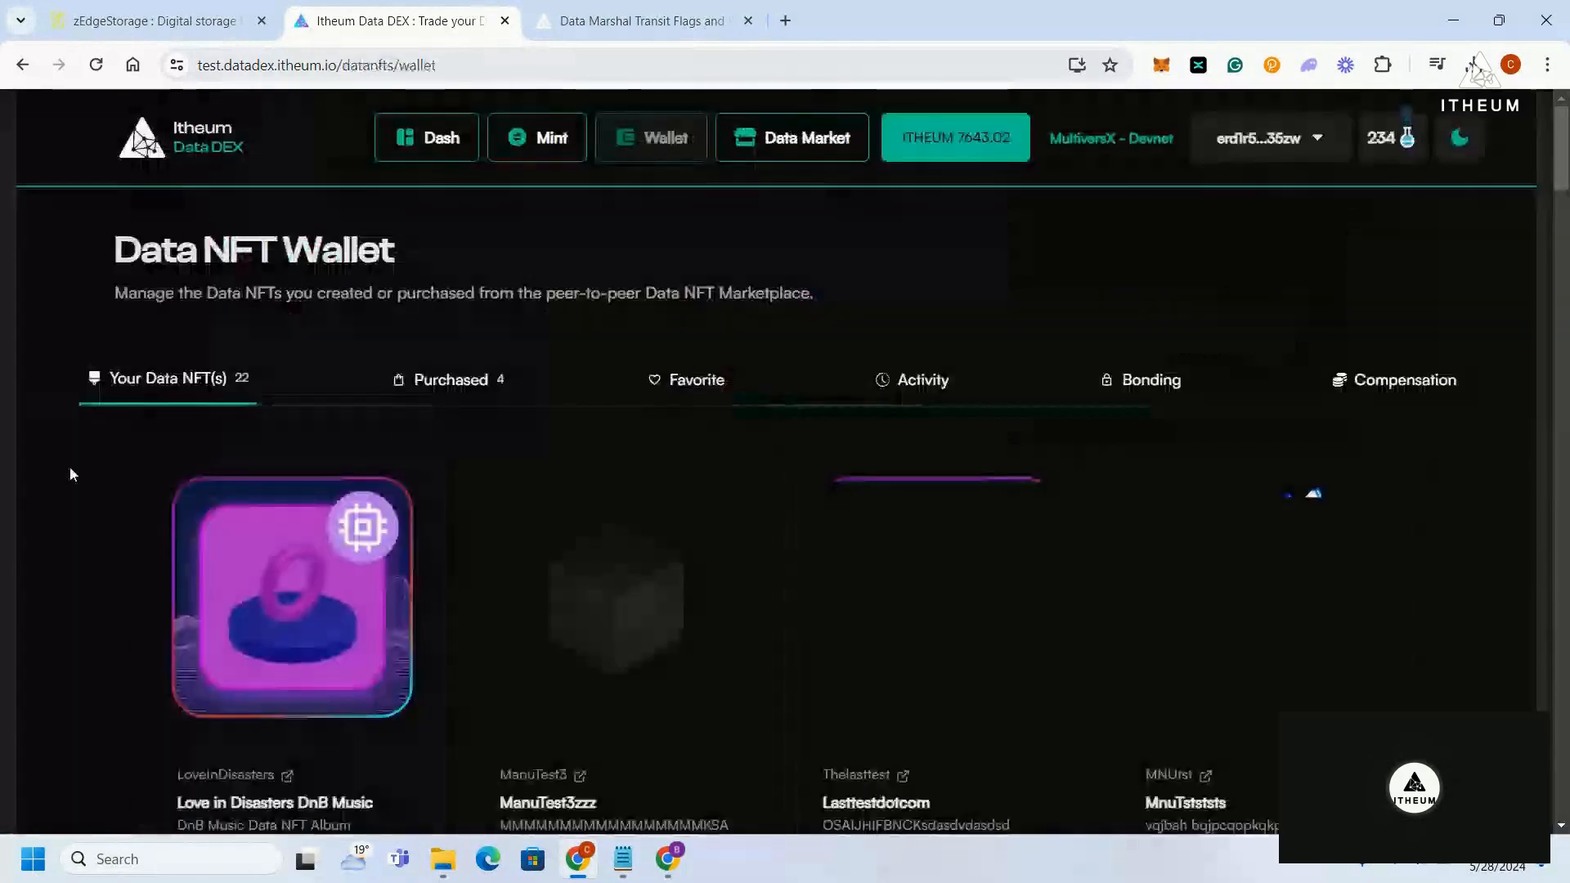
- Look through the owned Data NFTs for the newly minted SFX for GetBiTz and examine its card
scroll(70, 474, down, 5)
scroll(69, 477, down, 3)
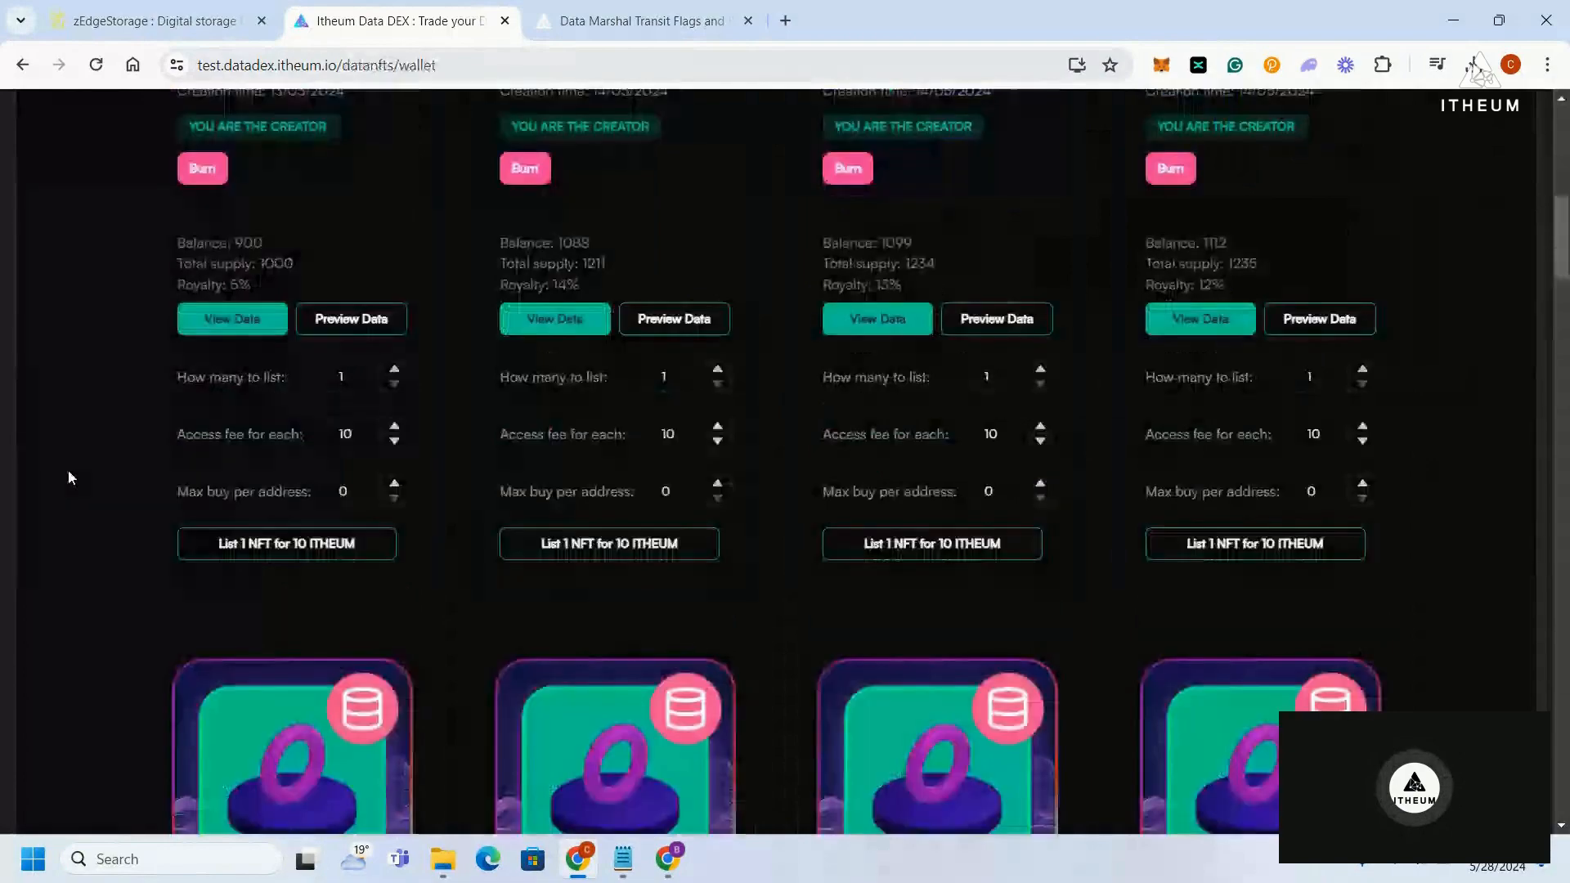
scroll(67, 477, down, 6)
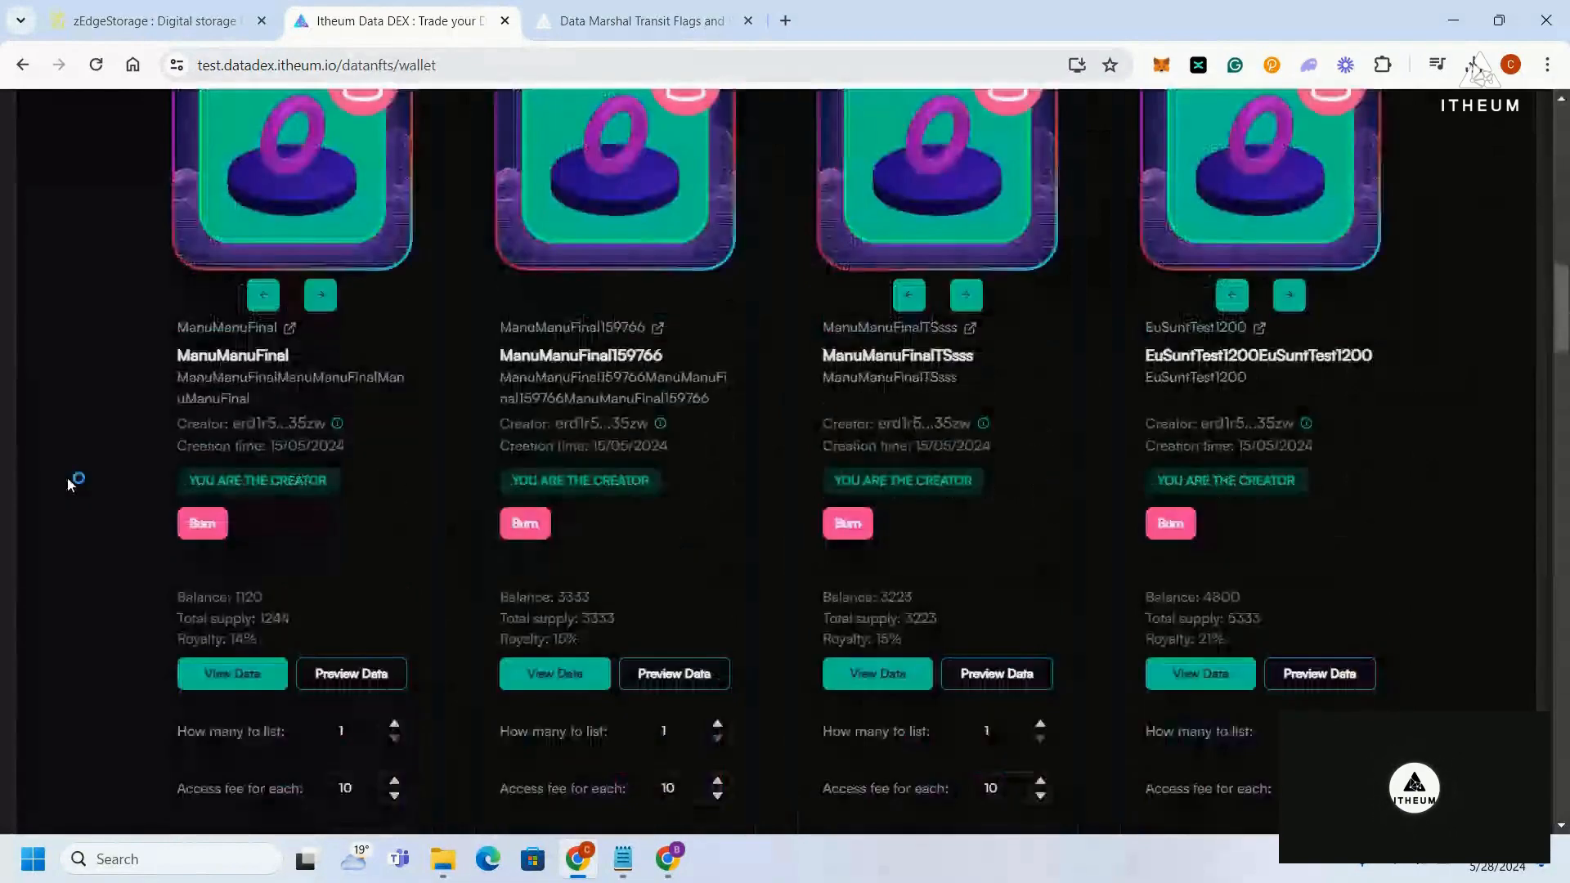
scroll(67, 477, down, 7)
scroll(67, 478, down, 7)
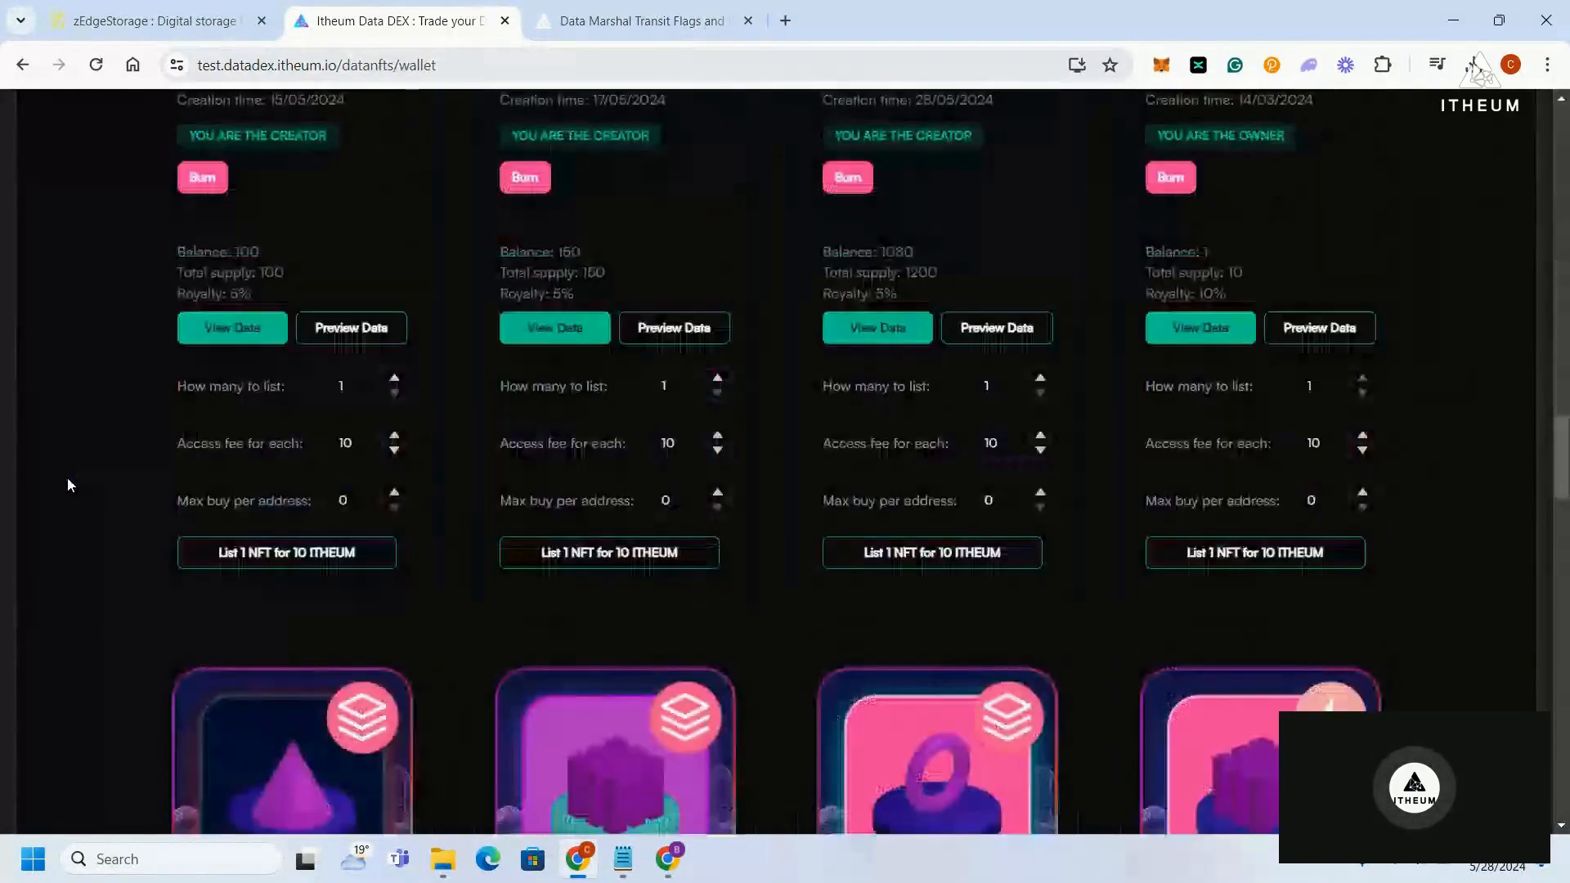
scroll(67, 478, down, 5)
scroll(68, 485, down, 4)
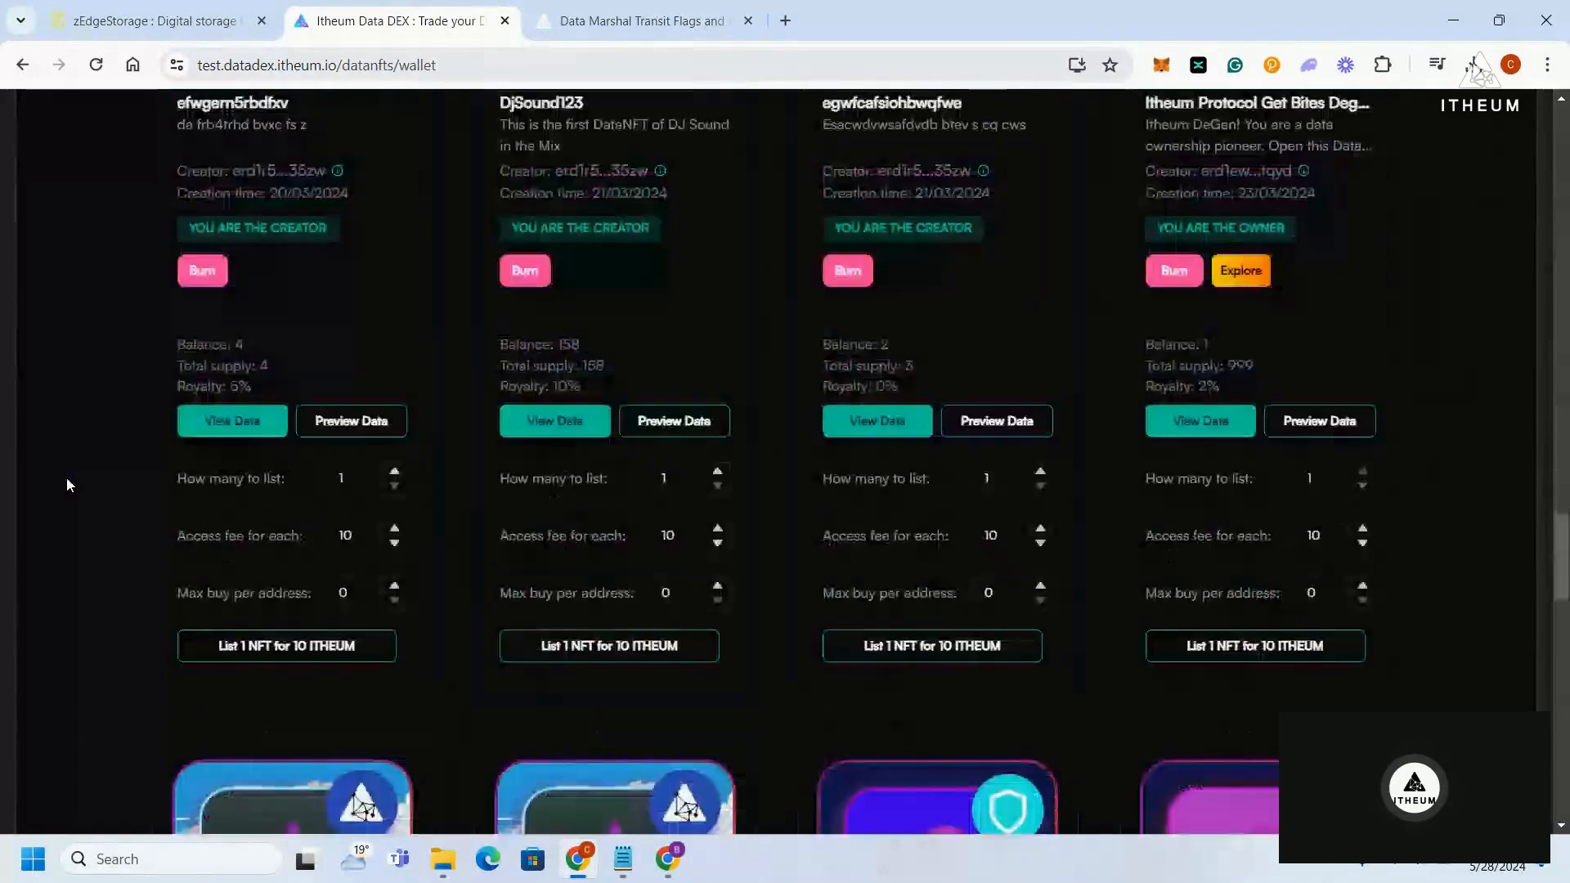
scroll(67, 485, down, 6)
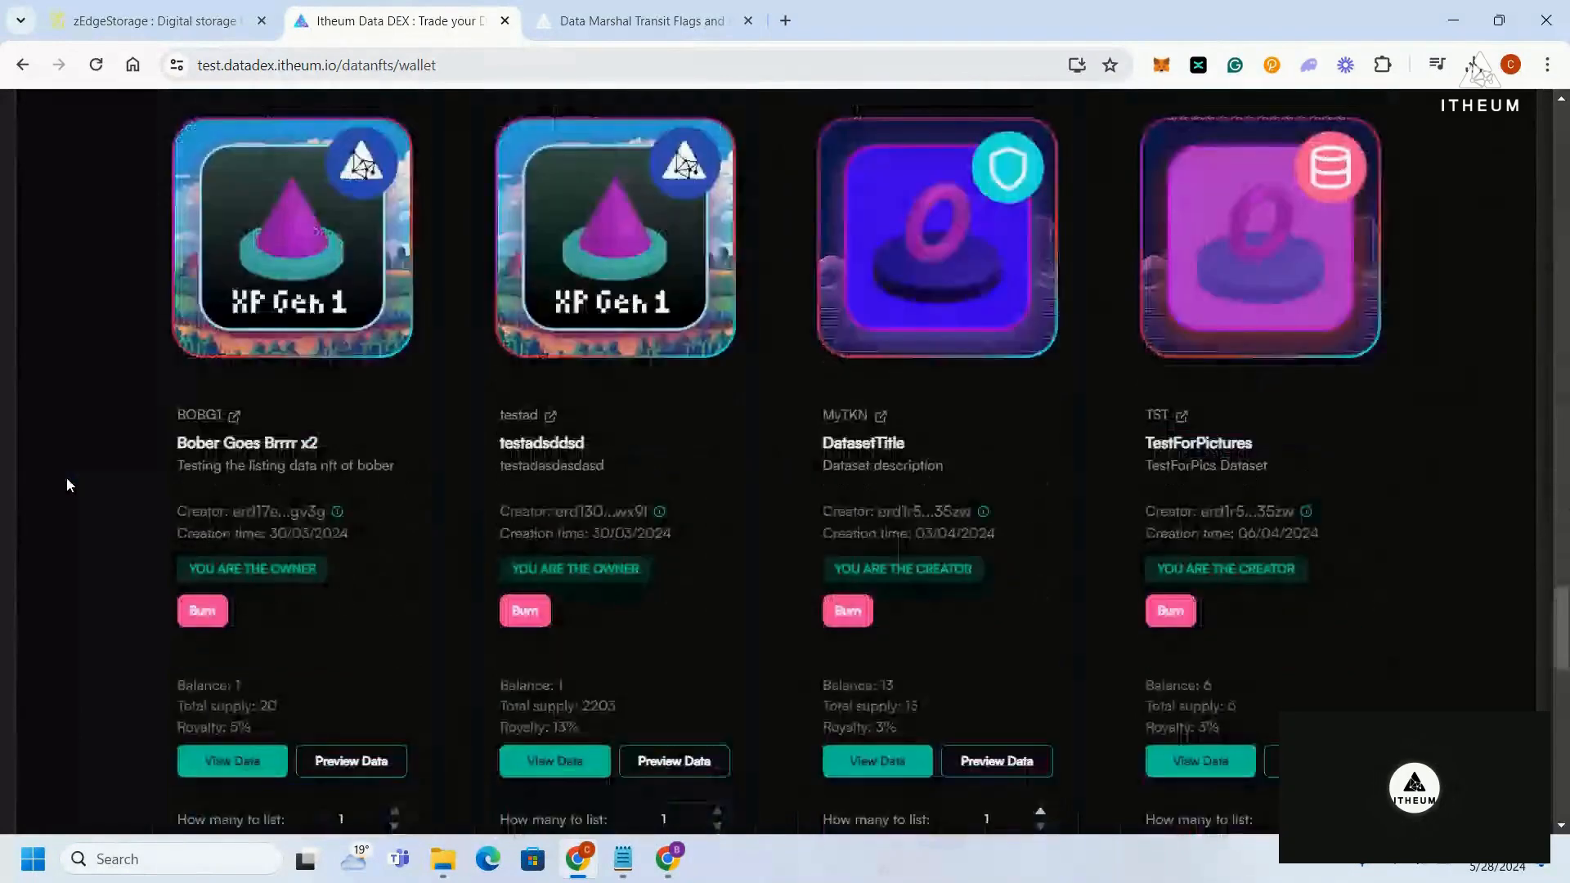
scroll(68, 485, down, 3)
scroll(74, 490, down, 6)
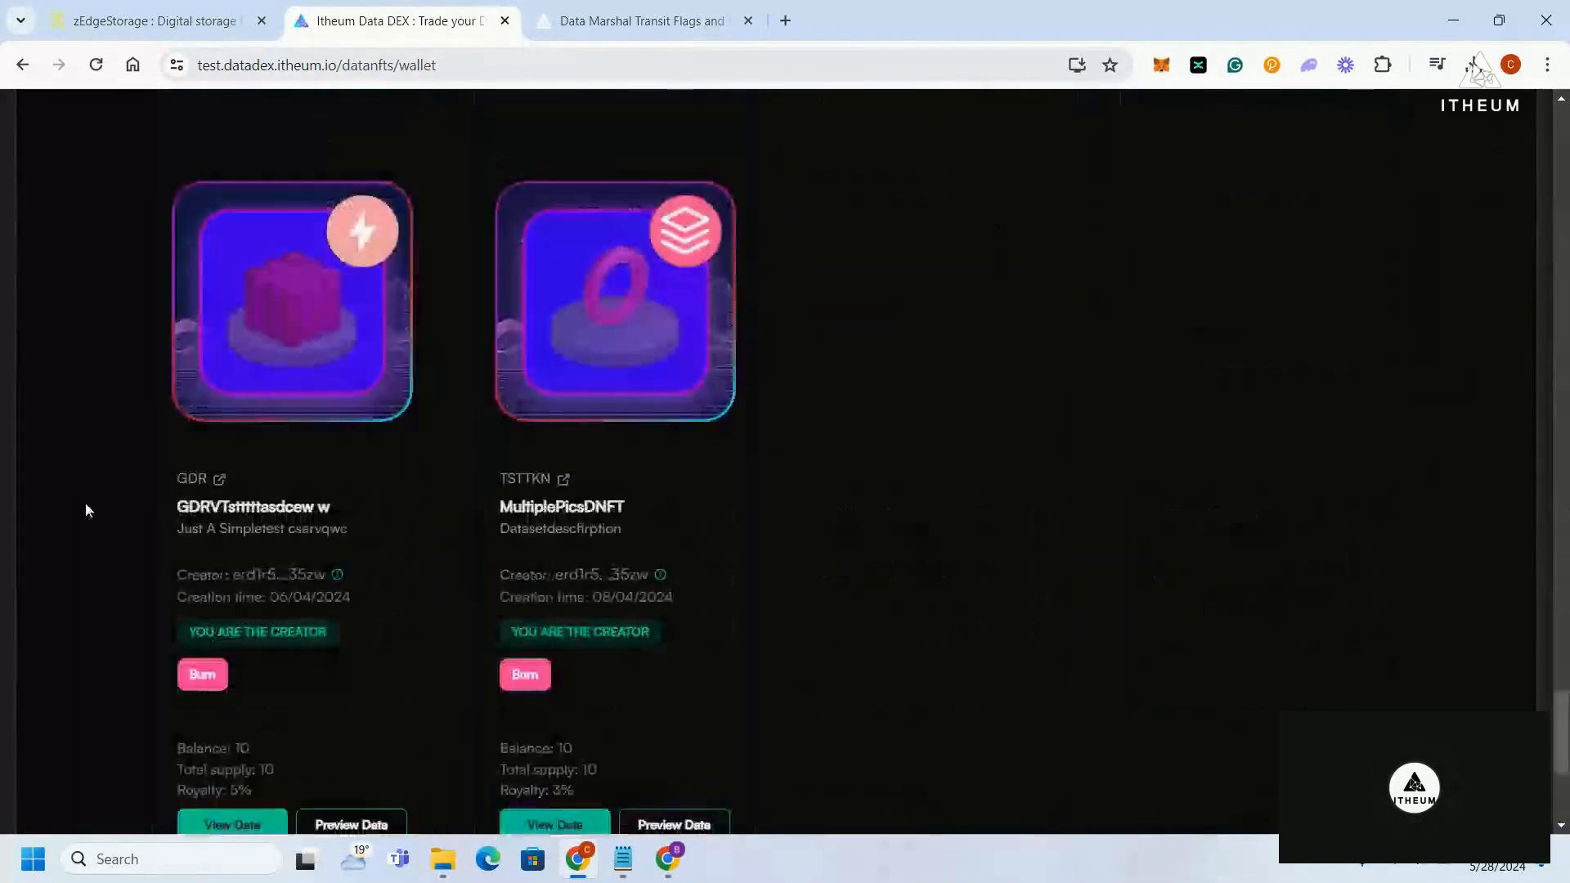
scroll(90, 573, down, 2)
scroll(69, 322, up, 18)
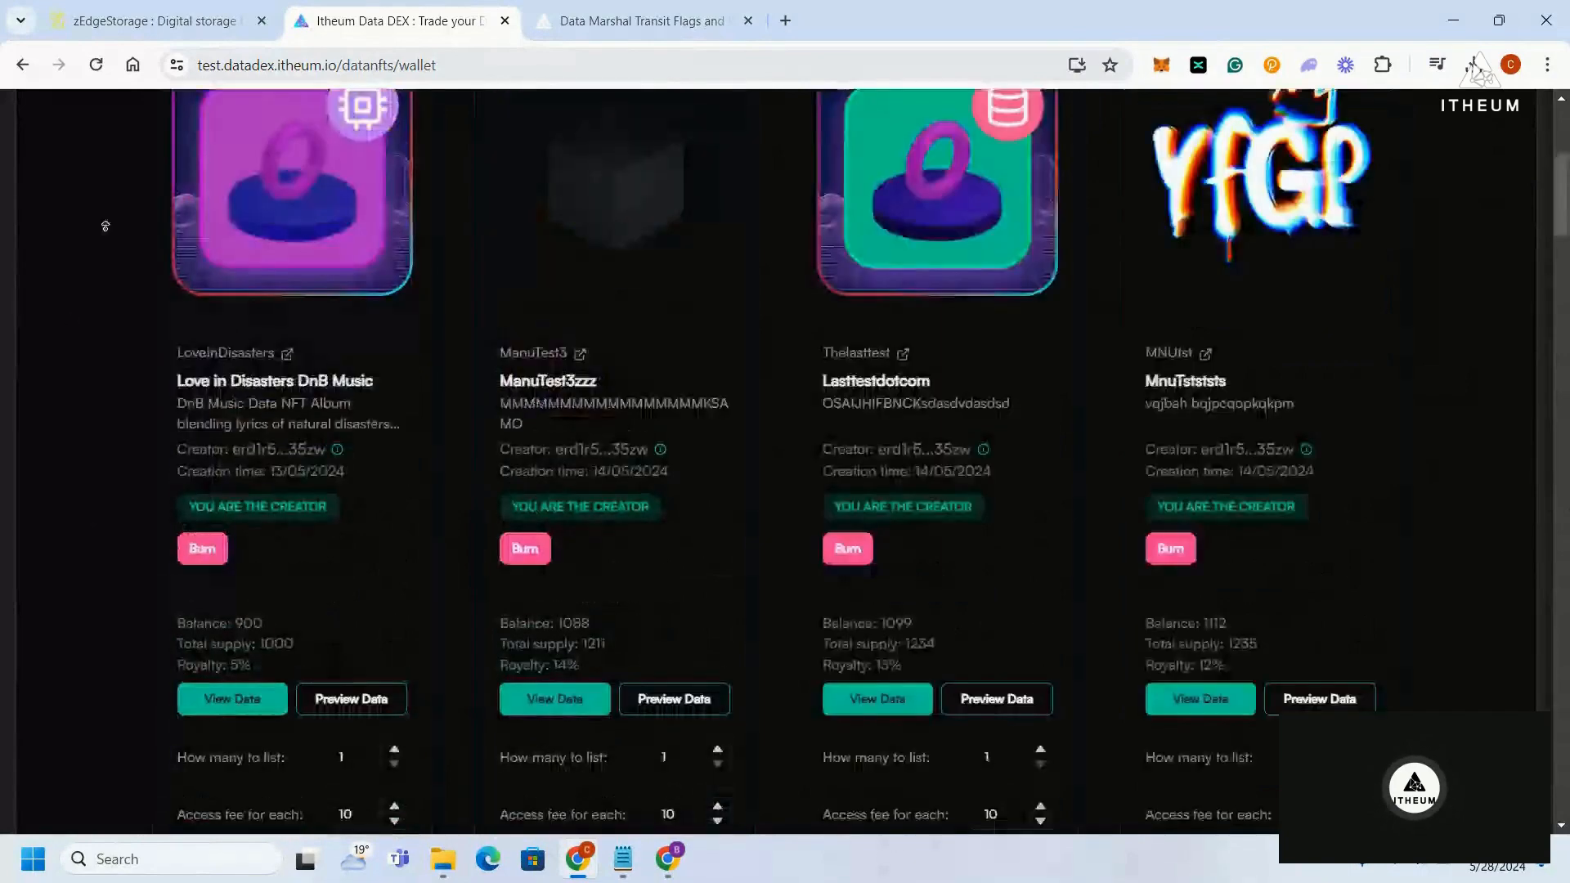
scroll(107, 319, up, 4)
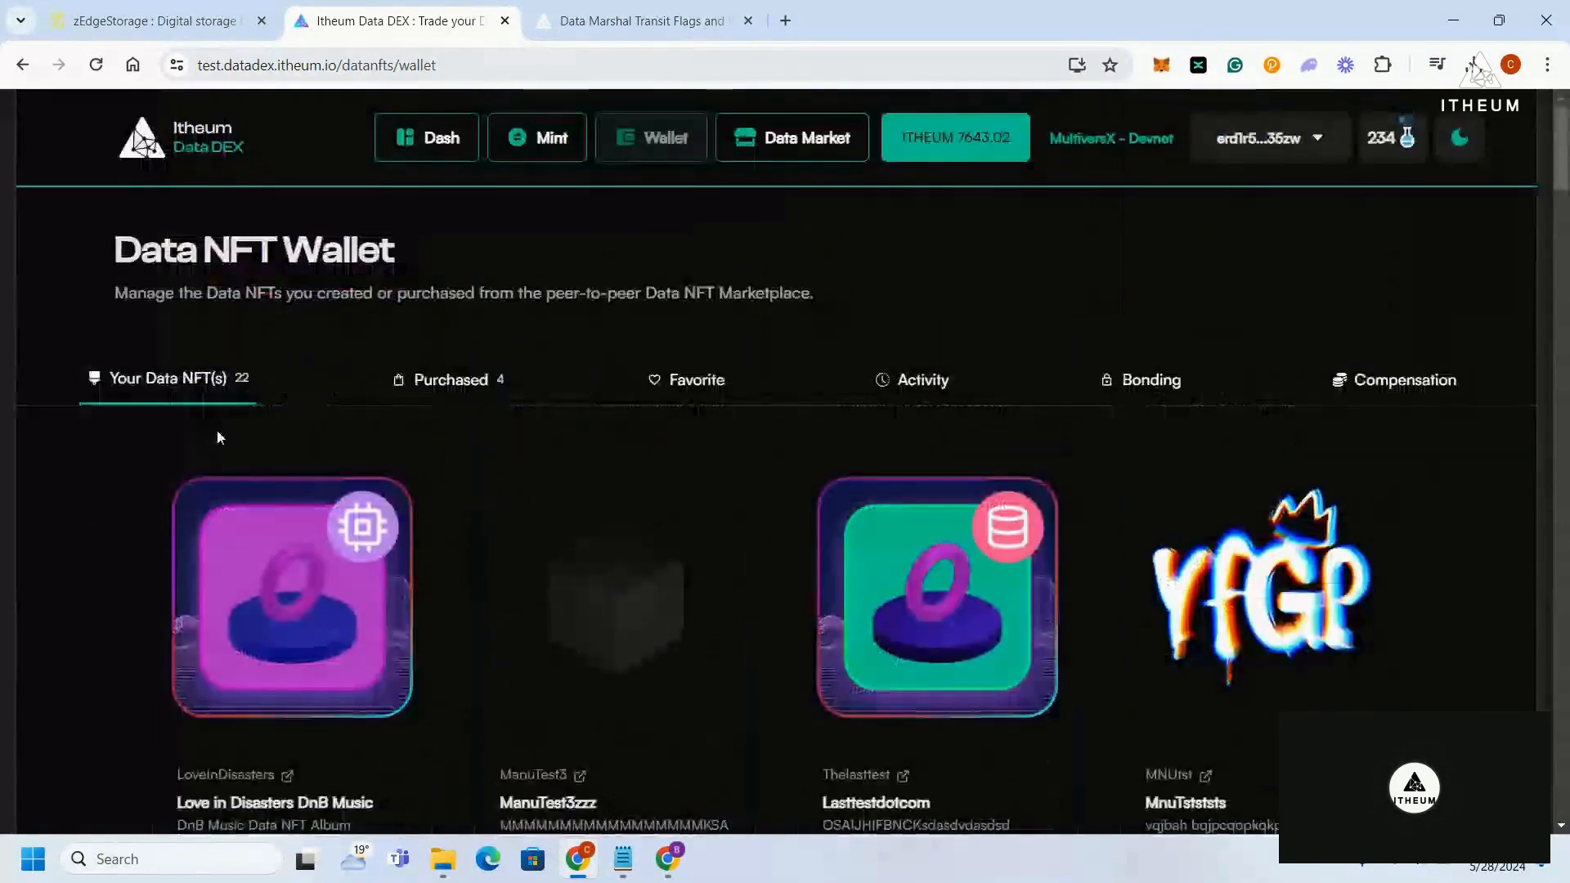
scroll(219, 438, down, 2)
scroll(219, 437, down, 1)
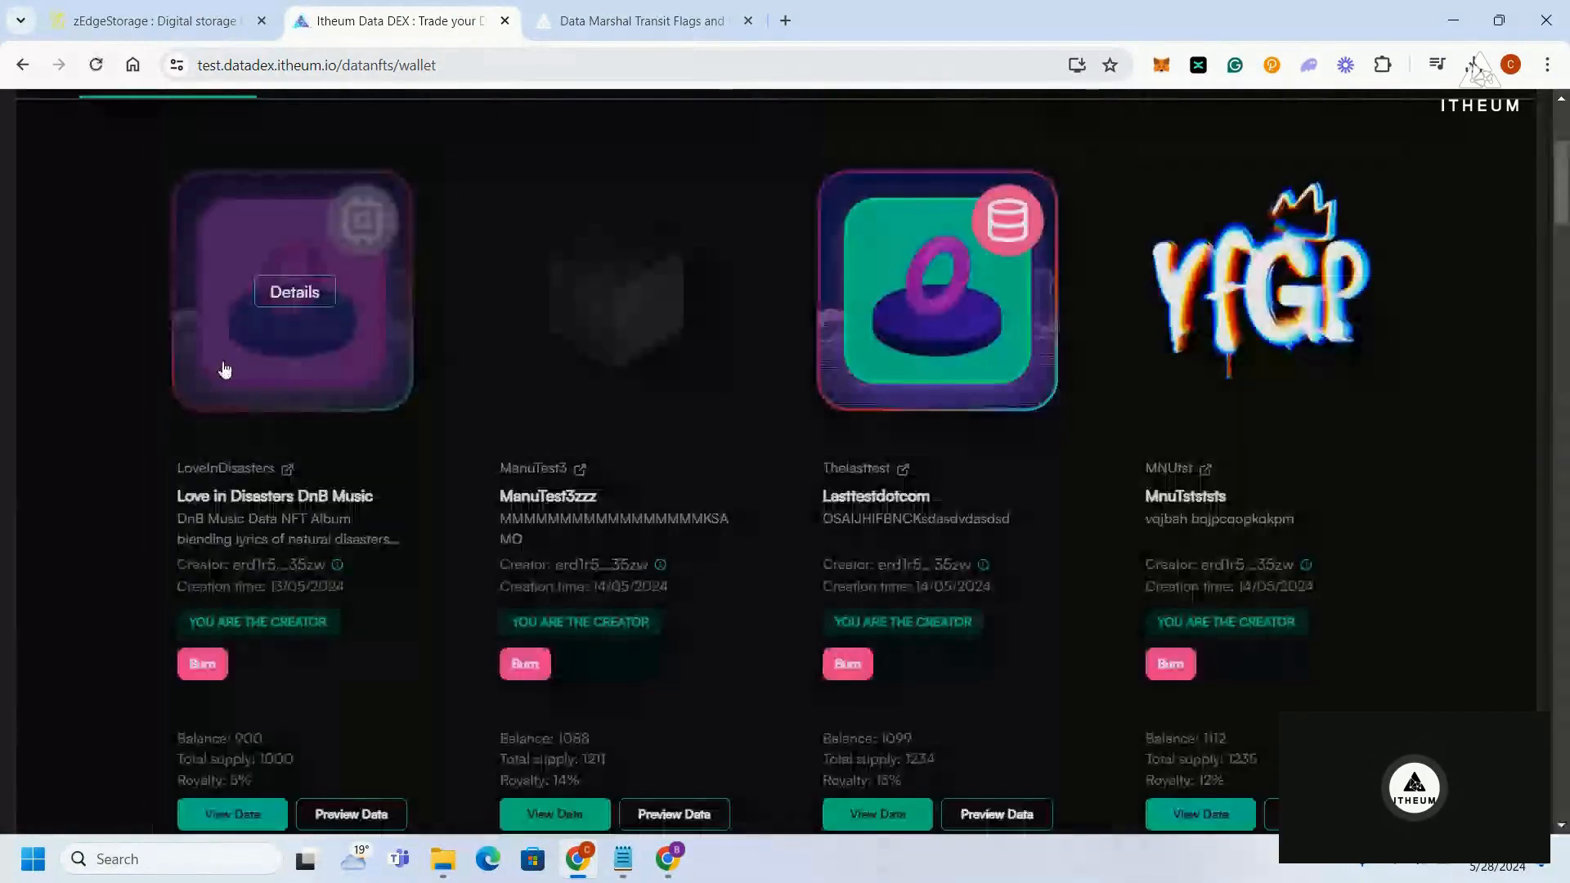
scroll(90, 405, down, 4)
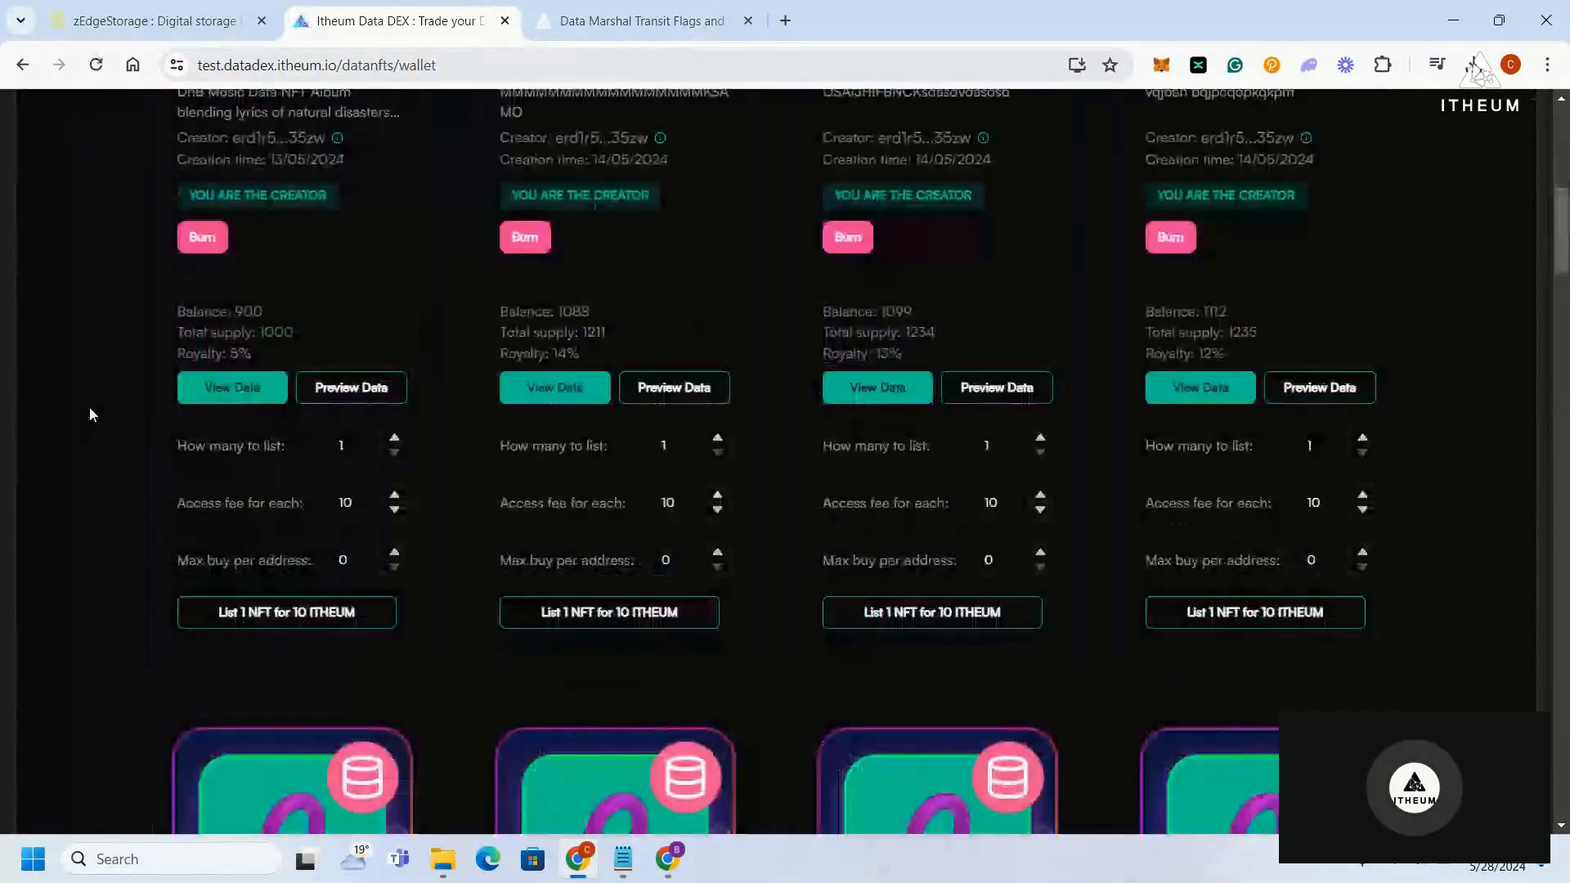
scroll(90, 406, down, 7)
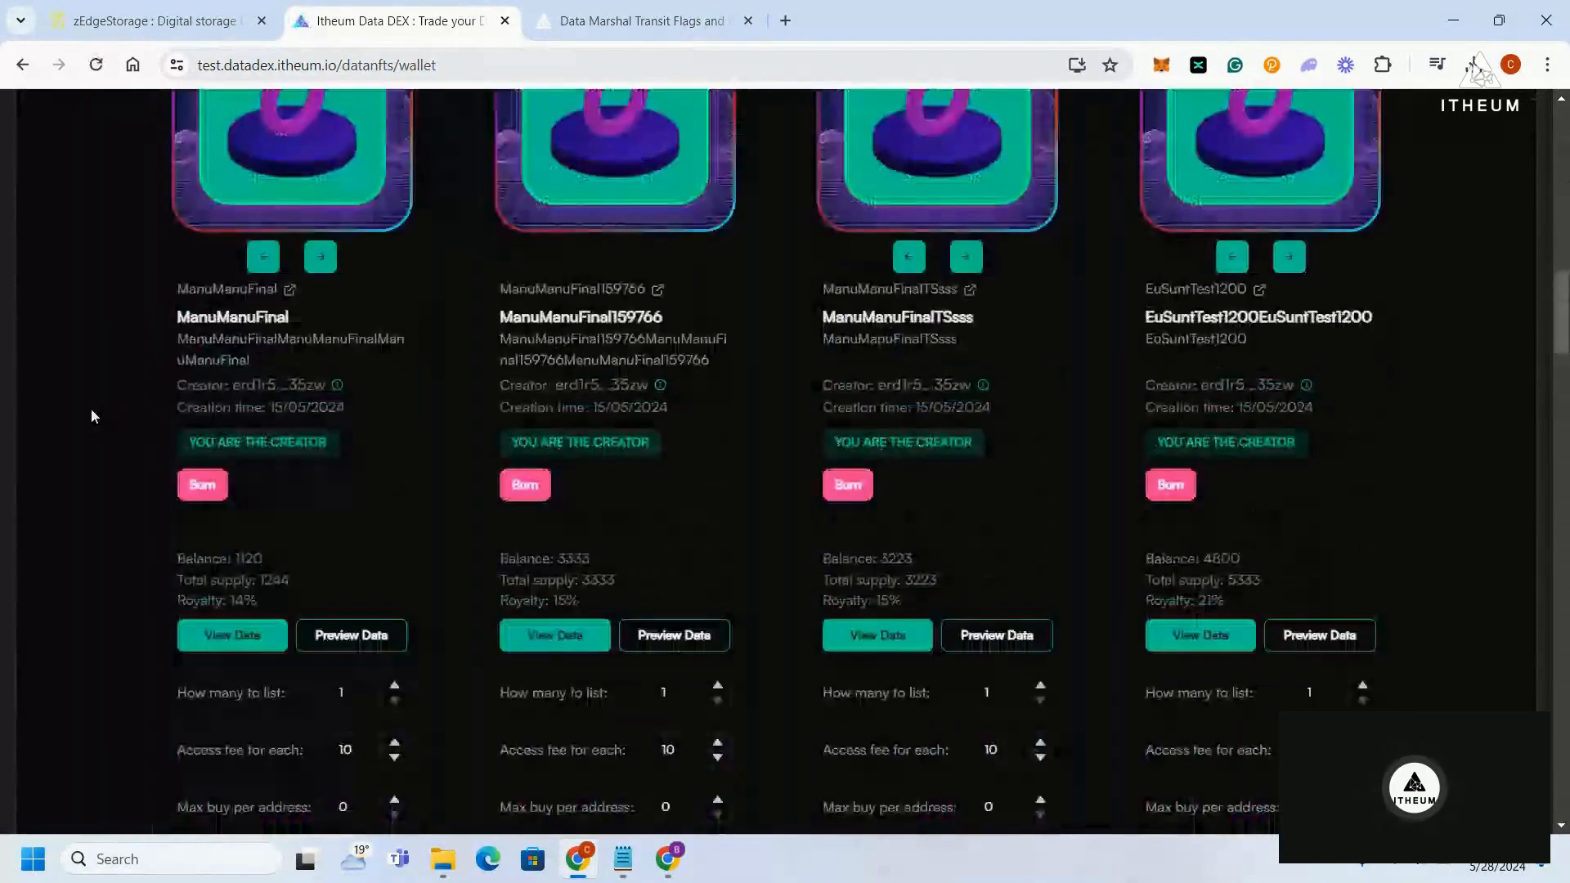
scroll(91, 415, down, 6)
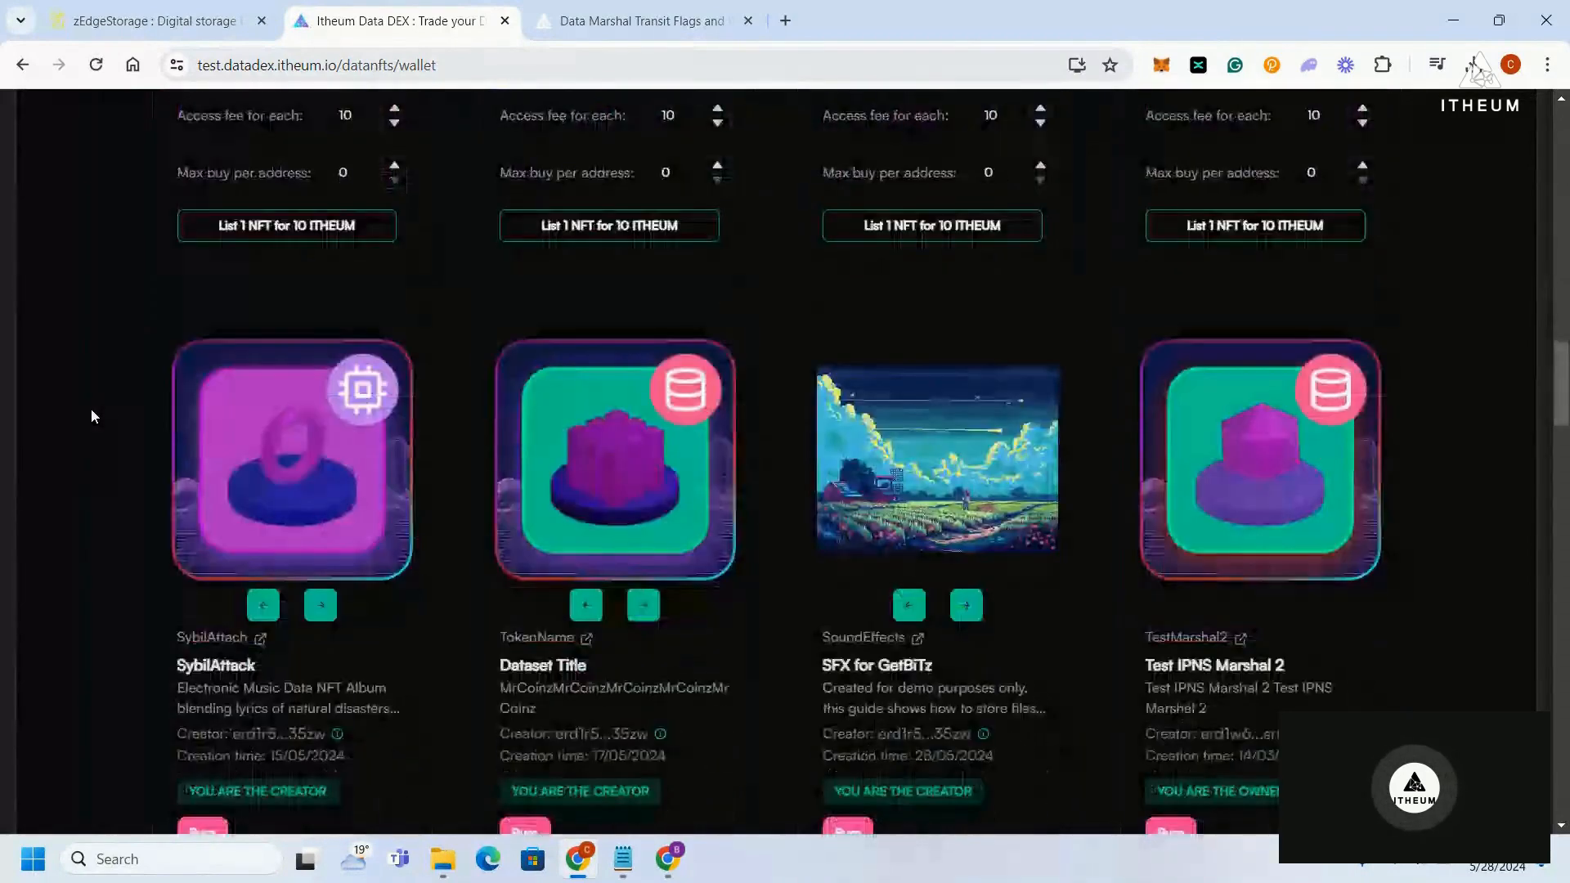
scroll(91, 416, down, 3)
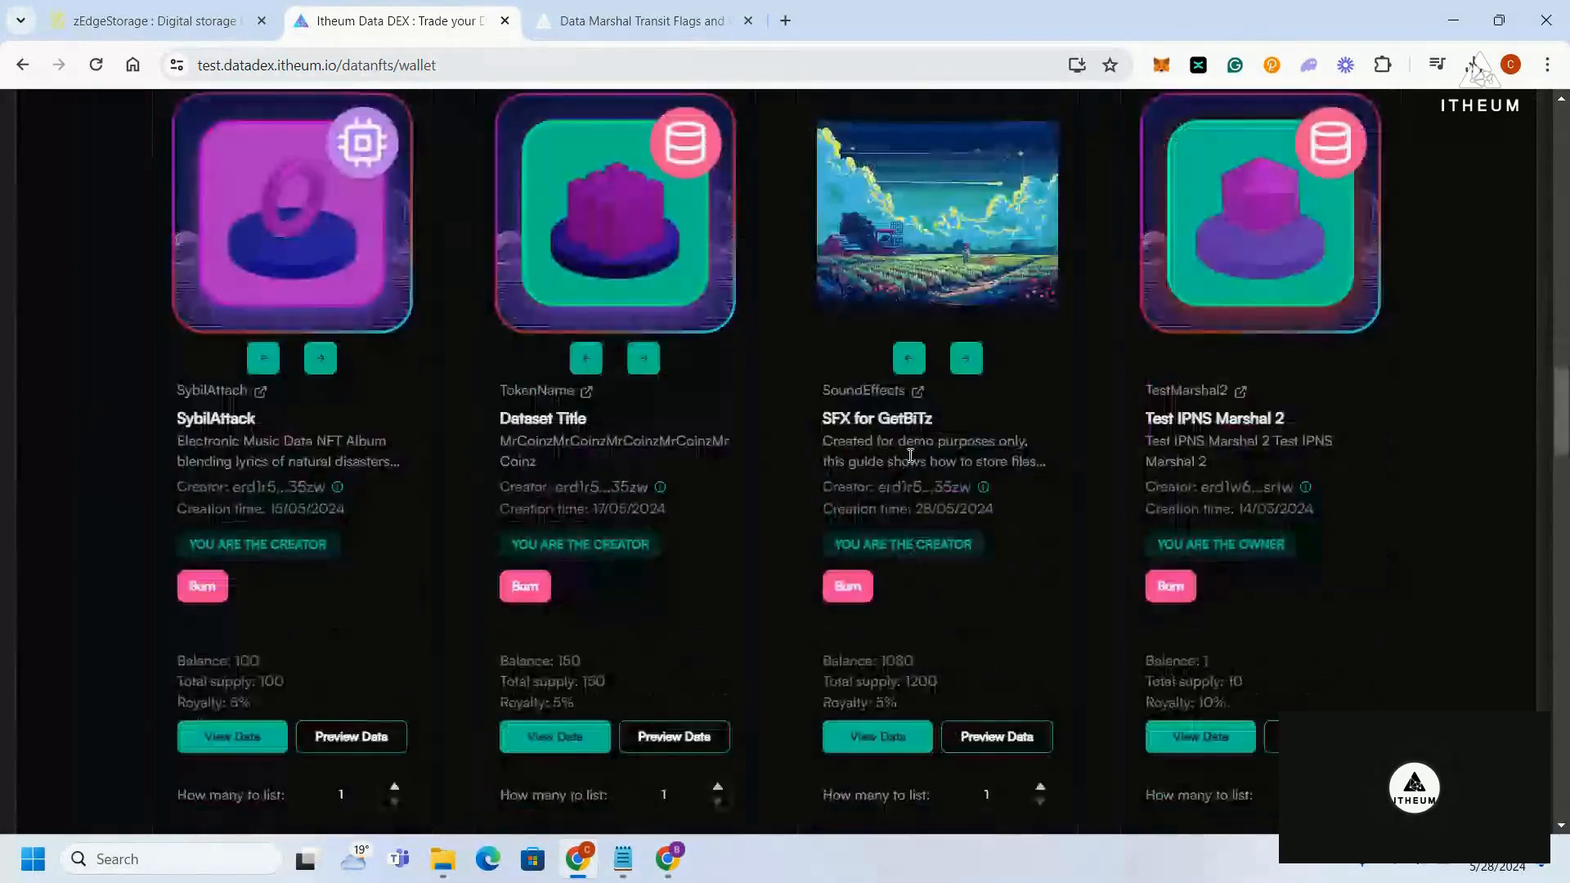
scroll(910, 456, up, 2)
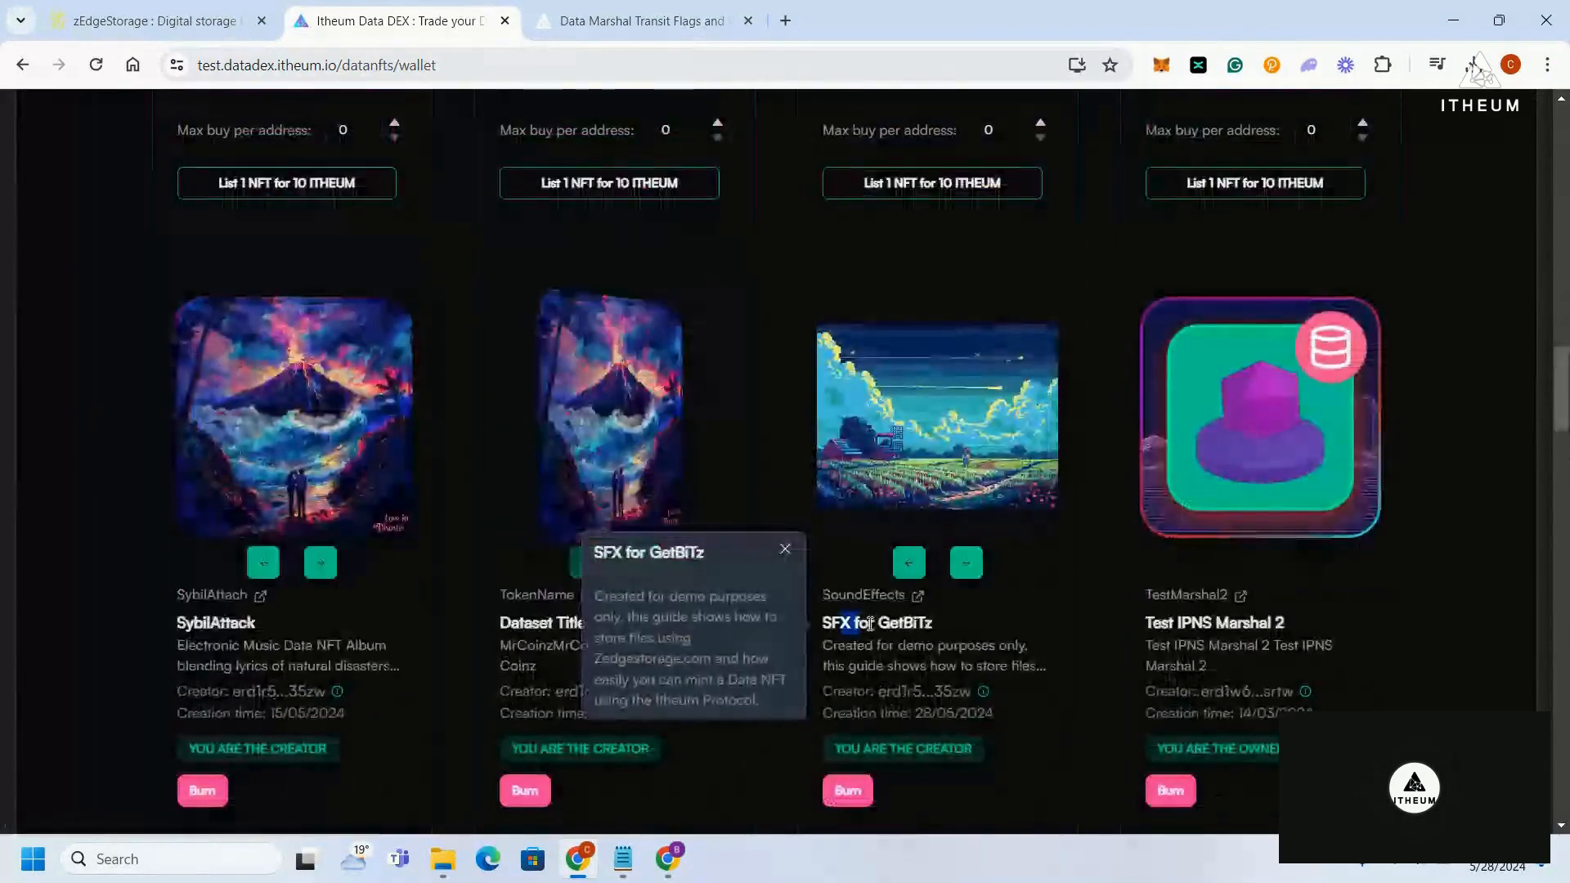
scroll(1014, 598, down, 1)
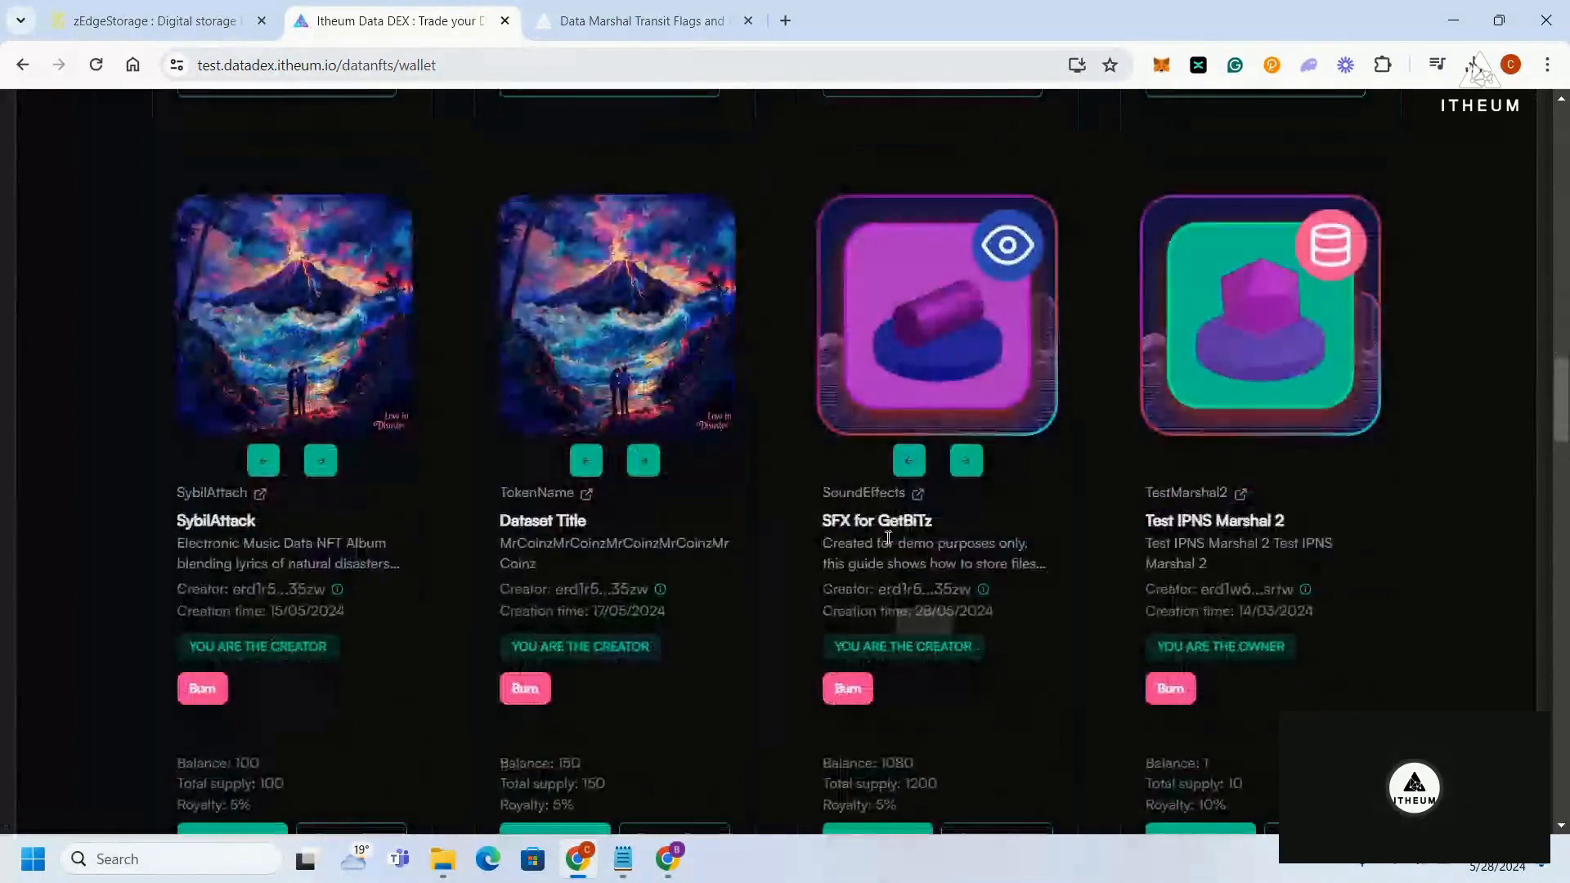
scroll(888, 539, down, 1)
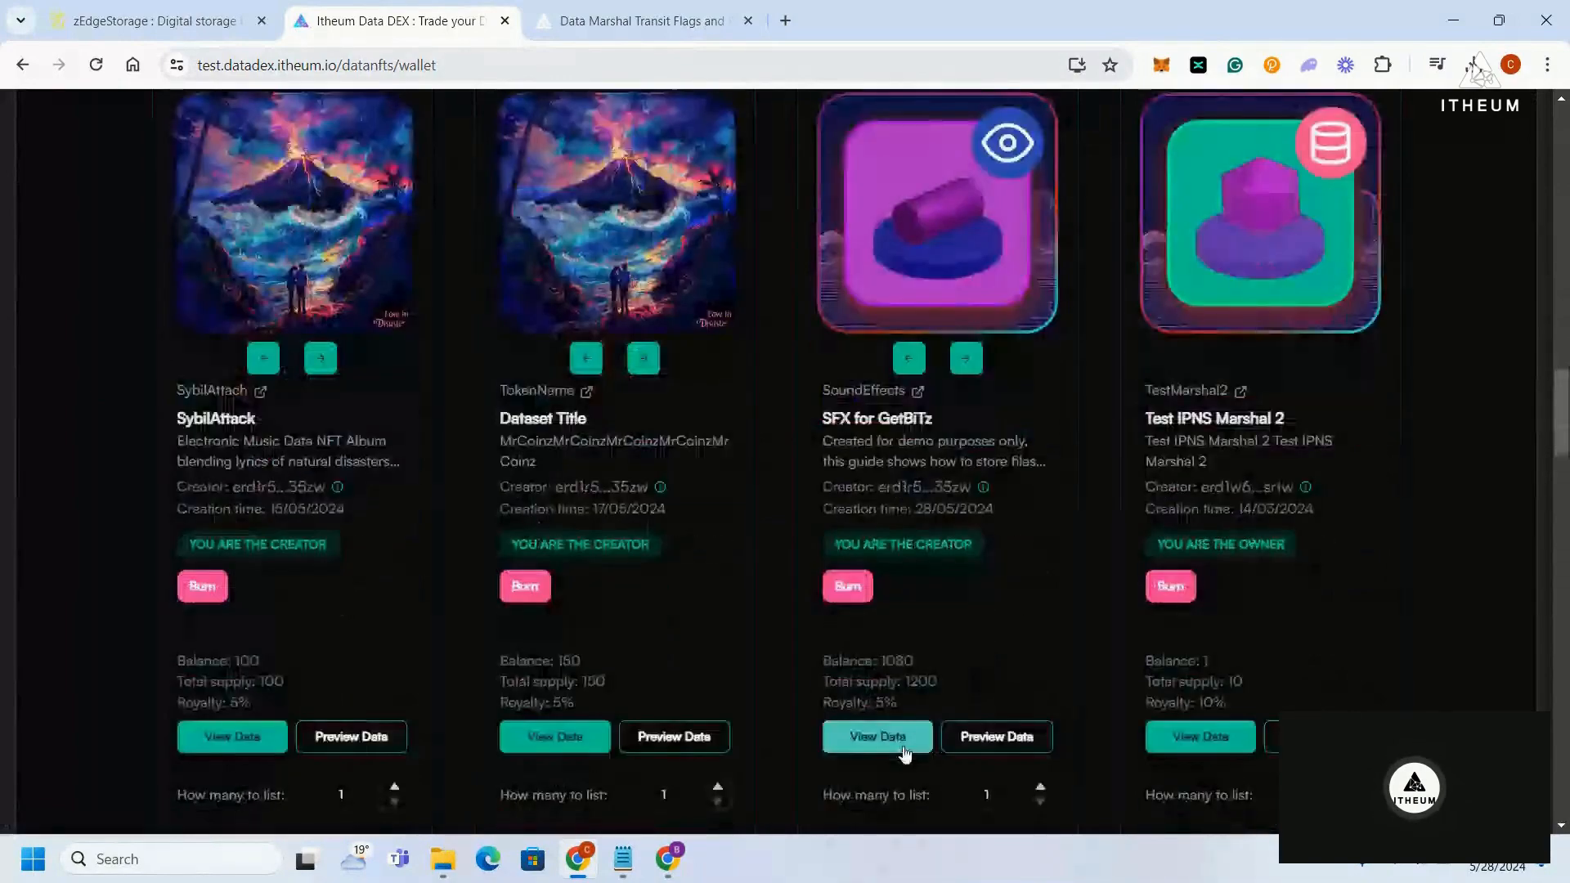
- View the data of the SFX for GetBiTz Data NFT and read the downloaded DataNFT-348.json file
click(877, 736)
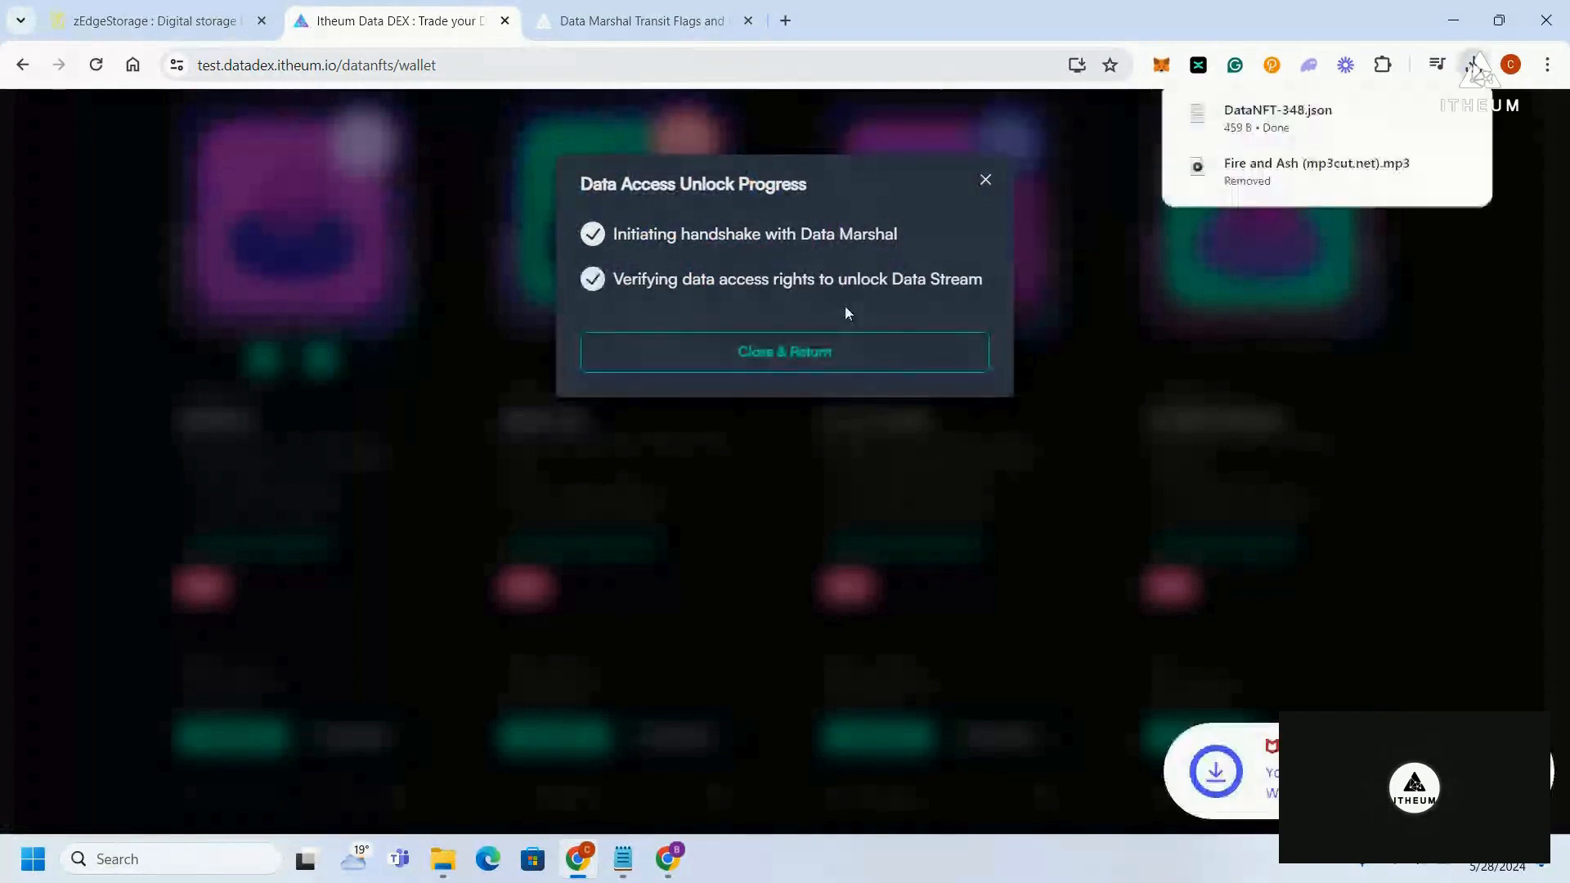
click(1332, 131)
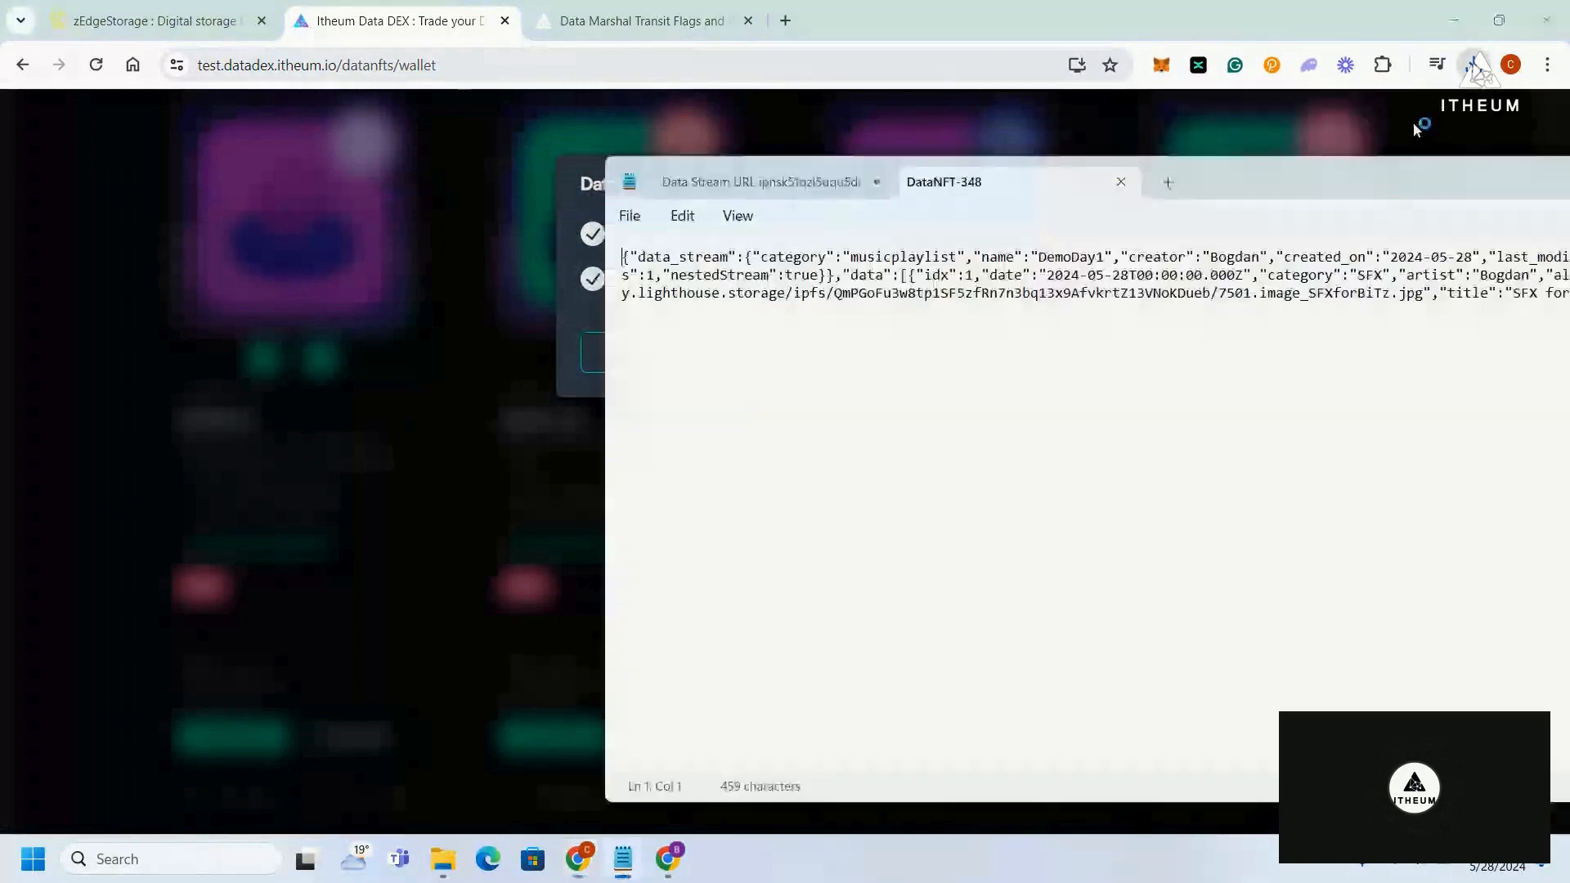
drag(1243, 175, 659, 172)
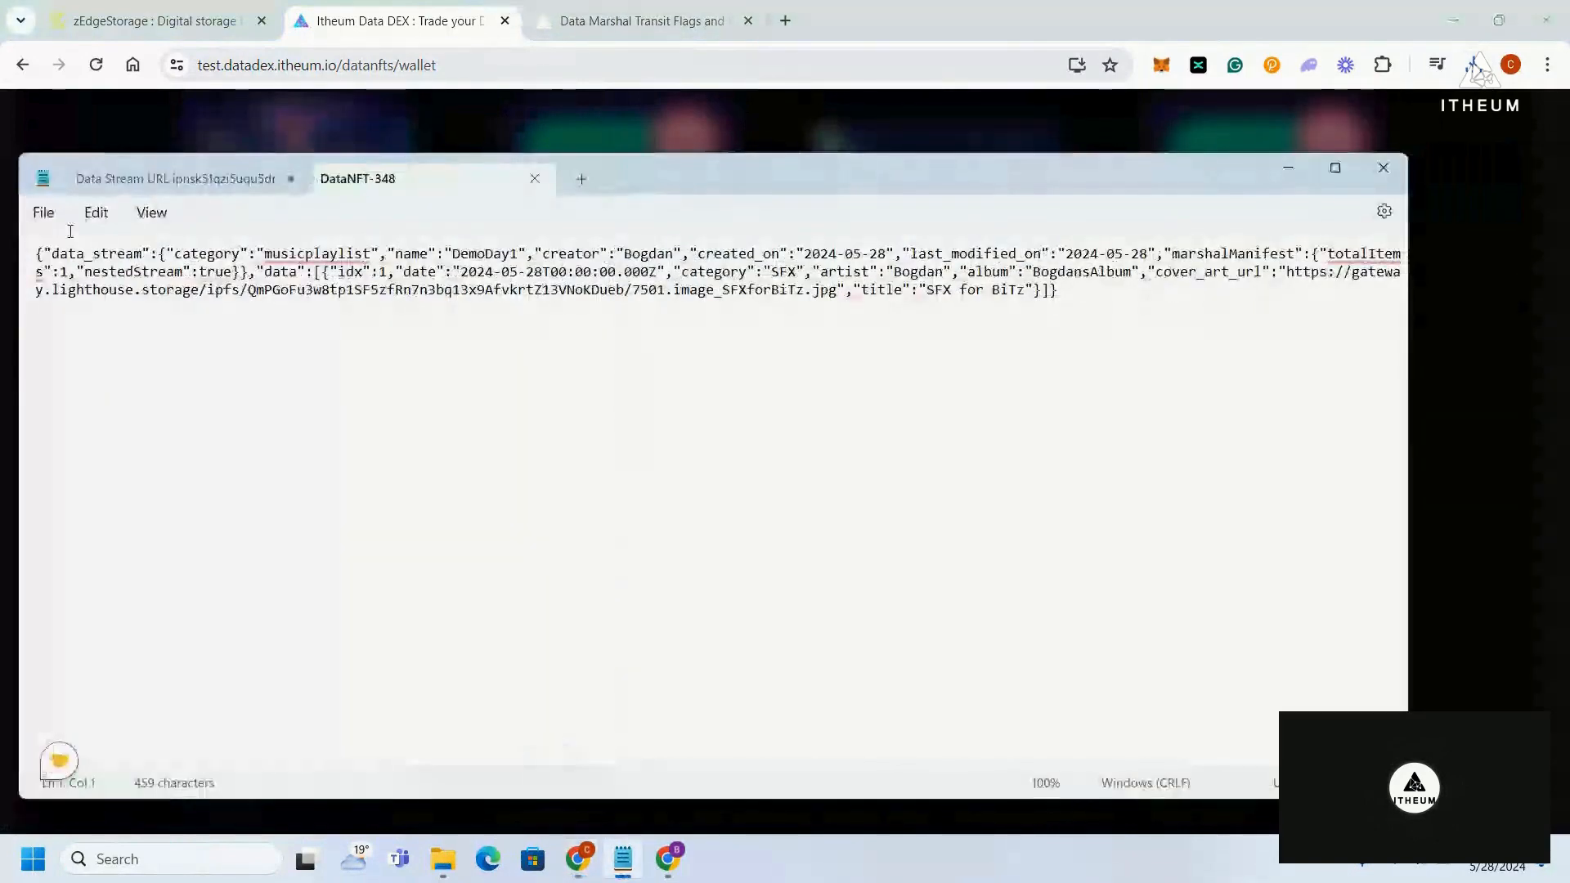
drag(36, 254, 734, 290)
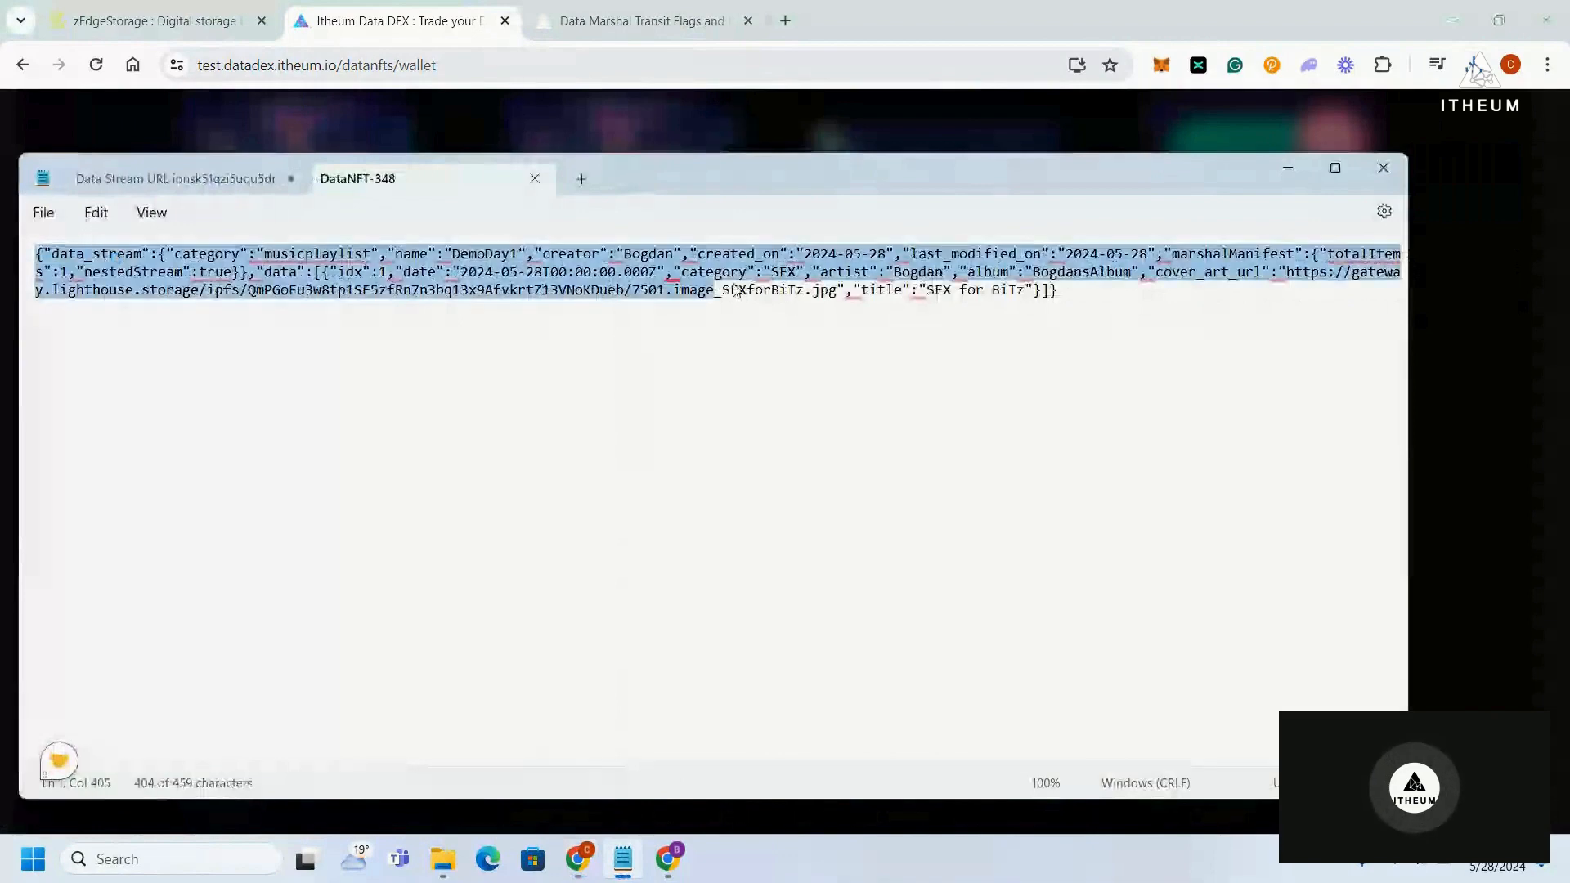
click(581, 139)
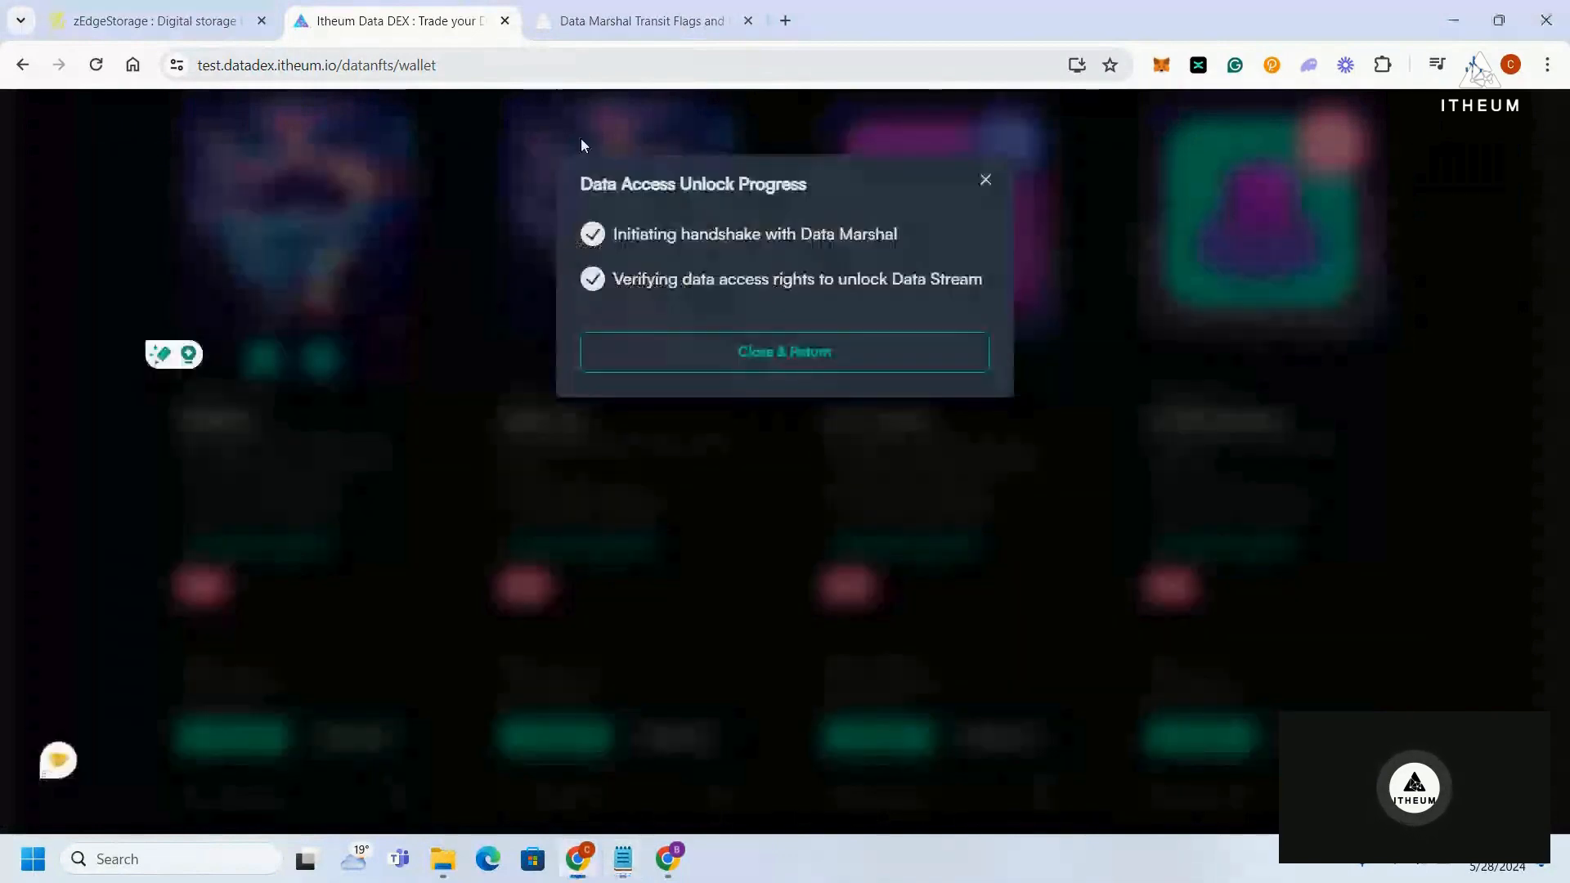
click(581, 146)
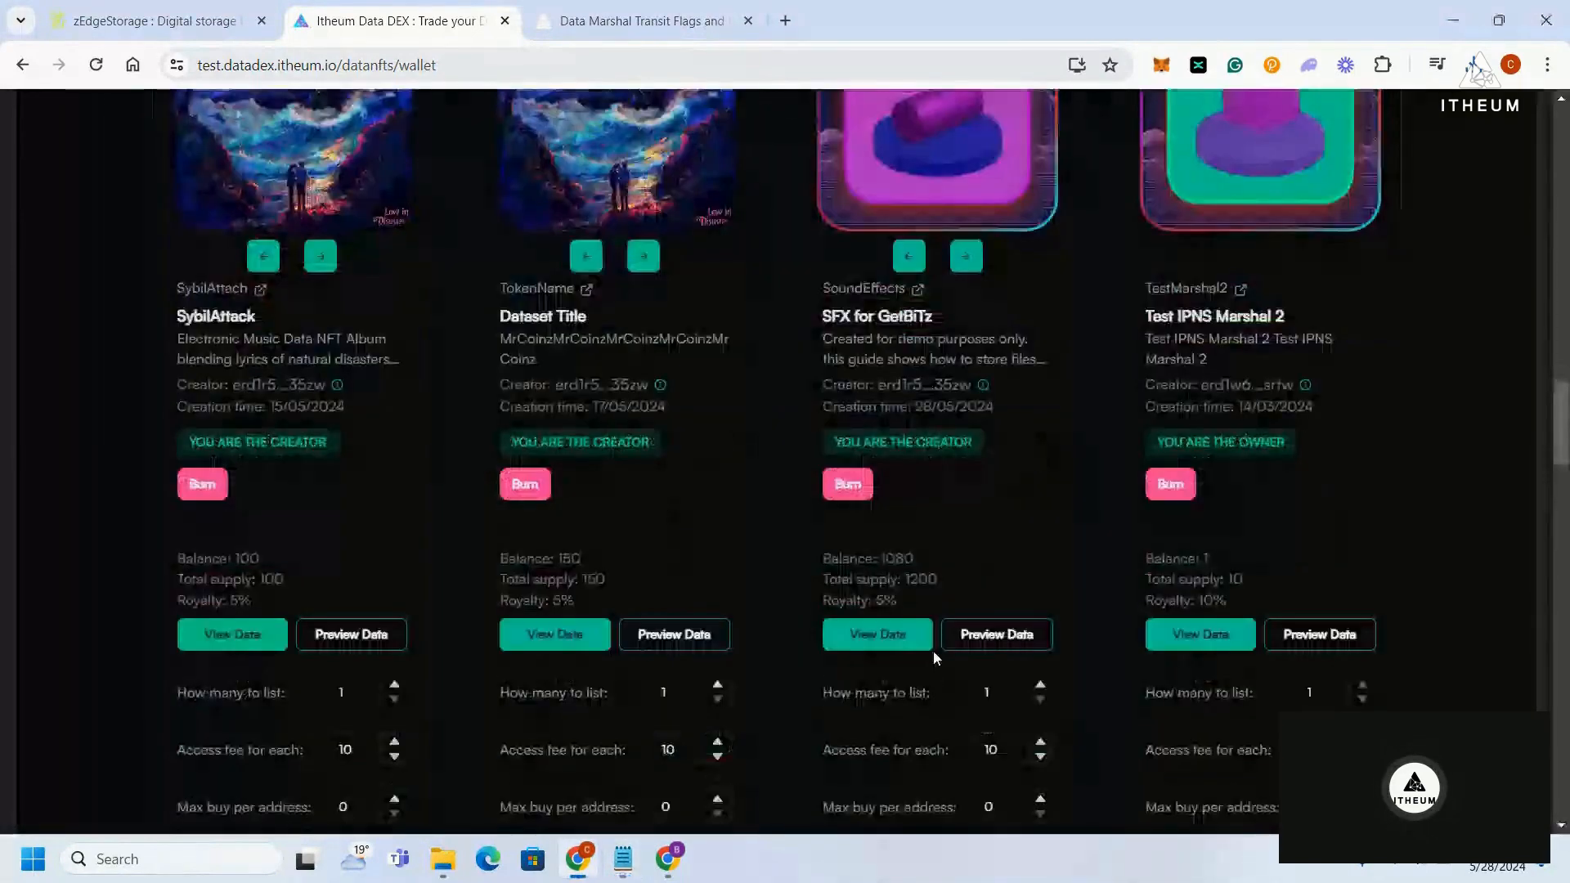
scroll(933, 650, down, 2)
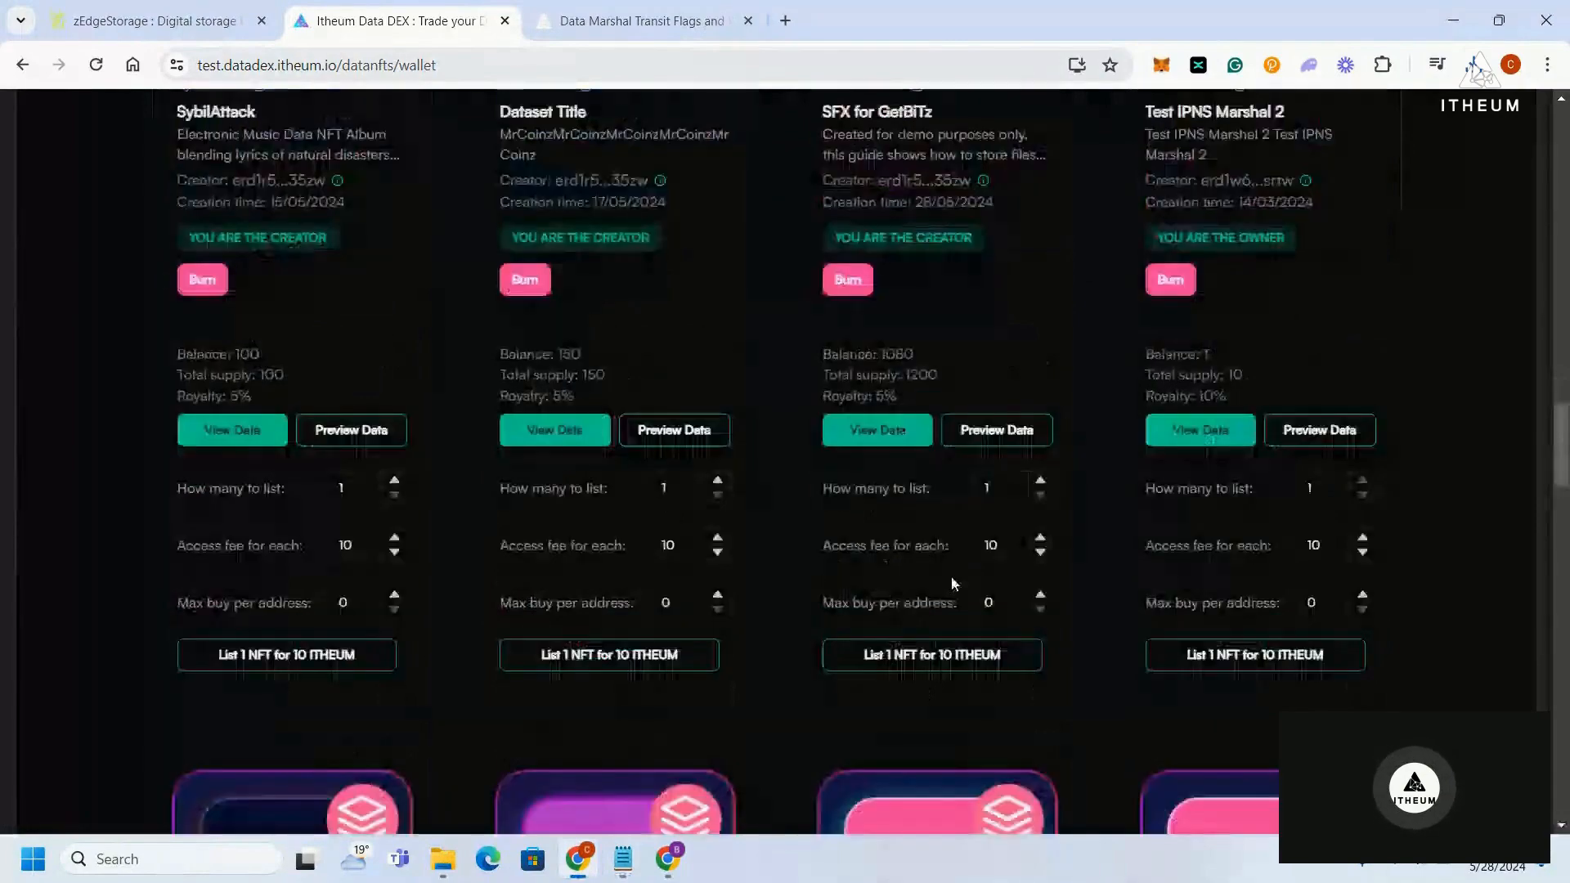
click(668, 858)
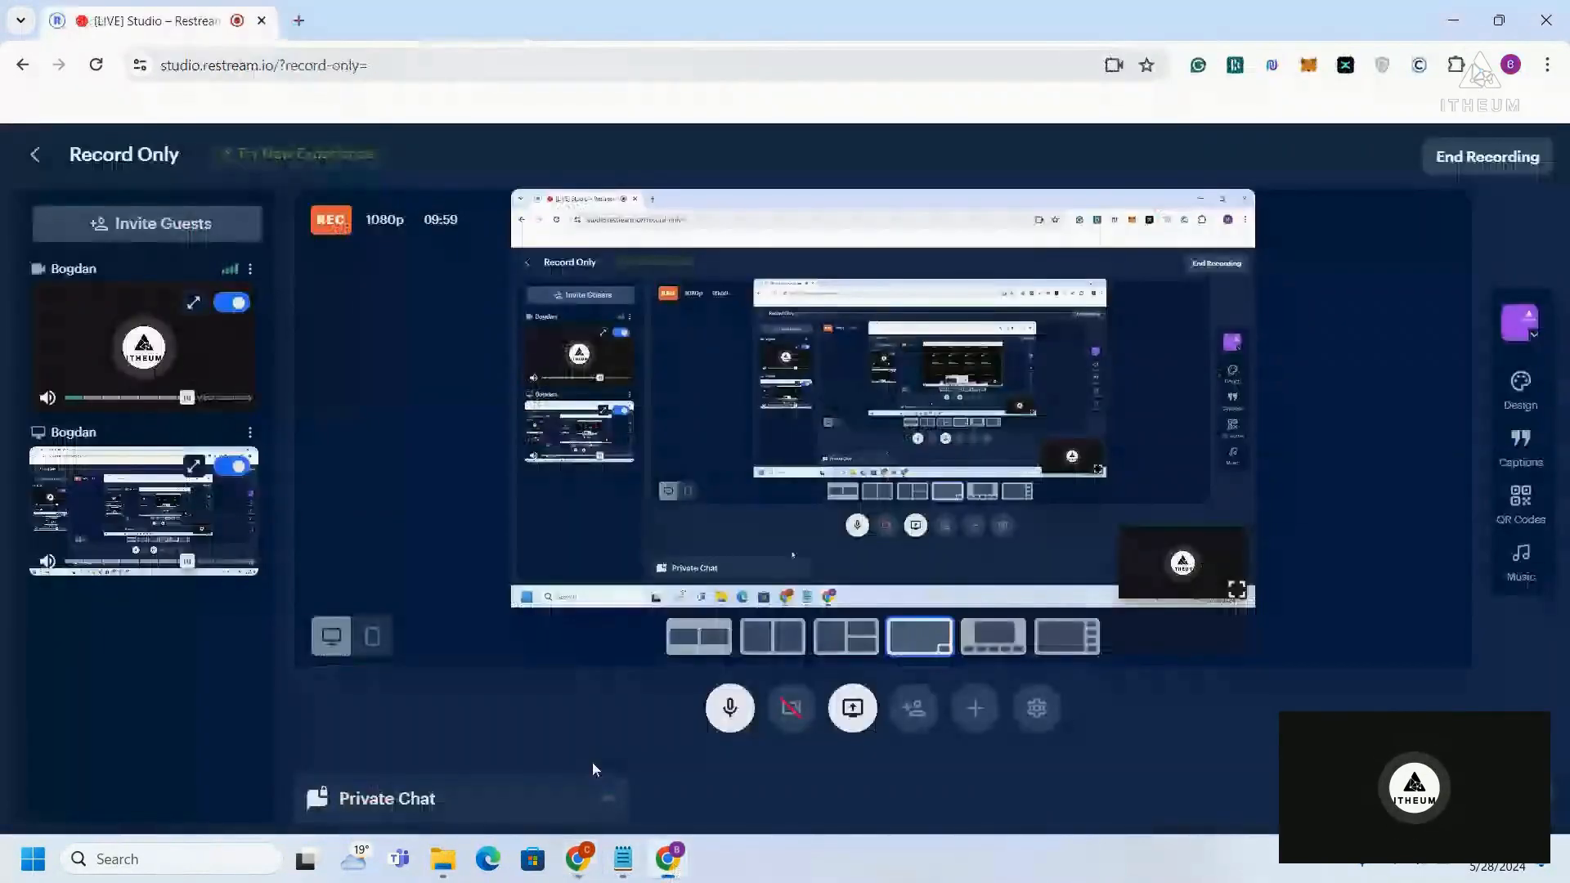